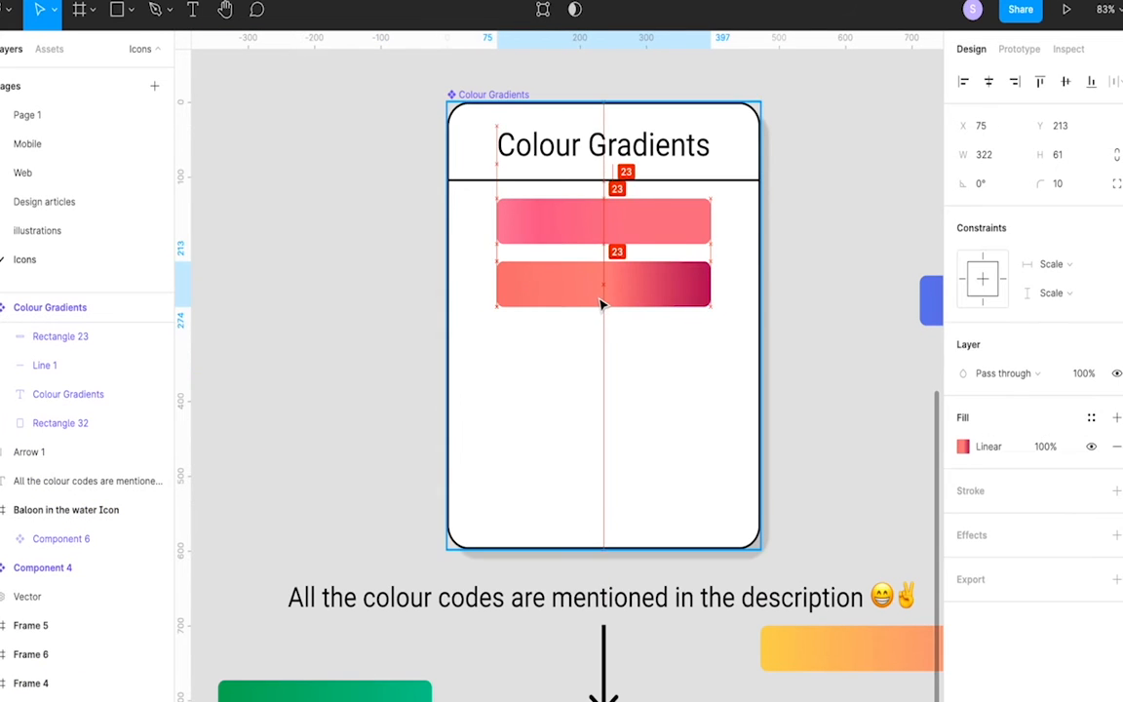
- Move the orange, green and blue-purple gradient bars into the Colour Gradients card below the red bar
click(934, 299)
drag(847, 649, 584, 355)
drag(321, 692, 584, 431)
click(928, 300)
drag(938, 305, 513, 487)
- Align the orange, green and blue-purple bars with the bars above and space them evenly down the card
click(601, 427)
drag(601, 427, 606, 401)
drag(614, 351, 632, 346)
click(614, 416)
drag(614, 416, 616, 417)
drag(620, 493, 624, 484)
click(393, 358)
scroll(393, 358, down, 2)
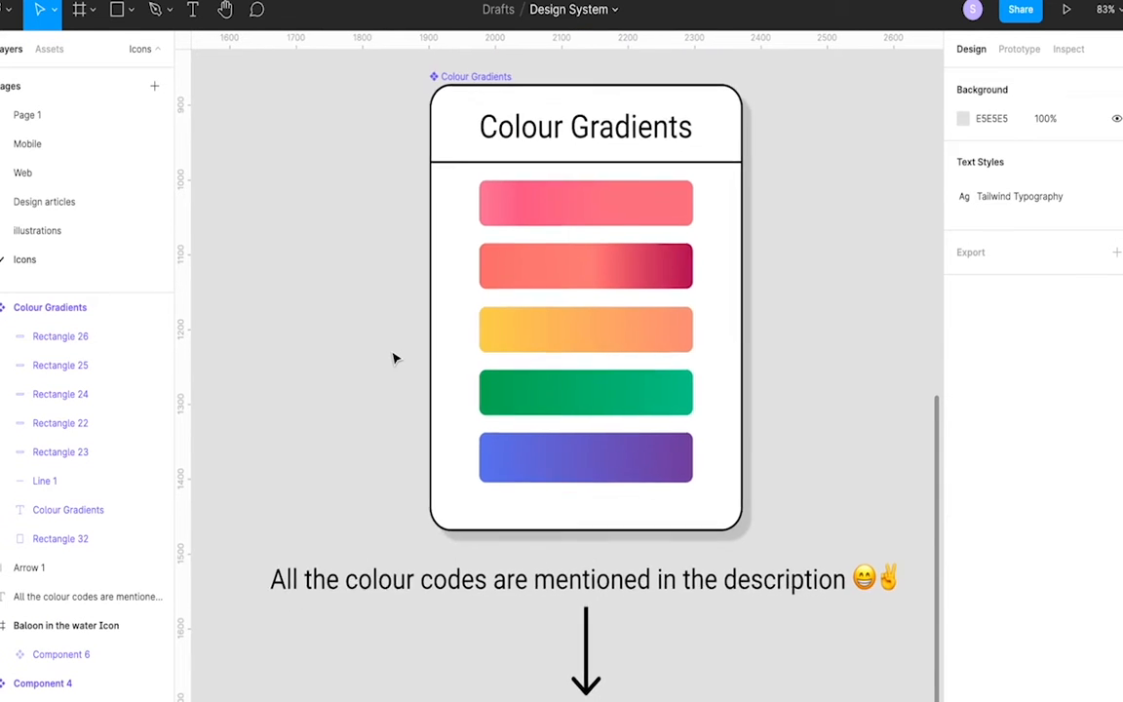
- Draw a tall rectangle about 287 × 693 in the empty Frame 7, left of the frame's centre
scroll(393, 358, up, 1)
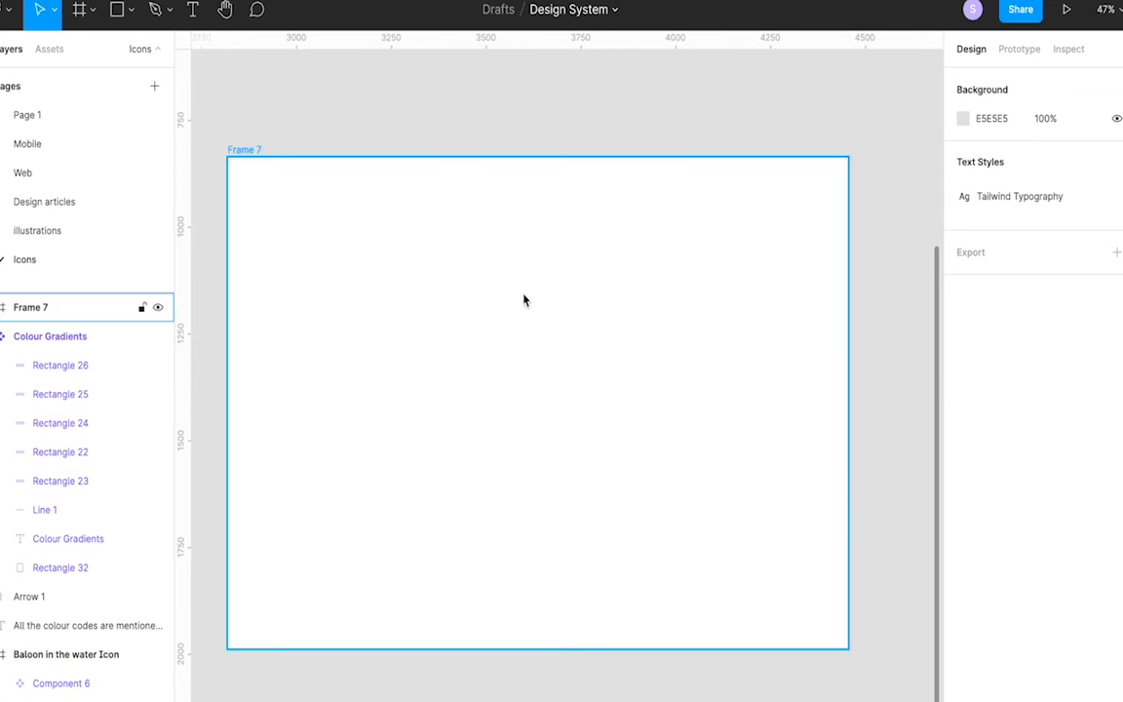
key(r)
drag(439, 237, 549, 533)
drag(539, 467, 466, 416)
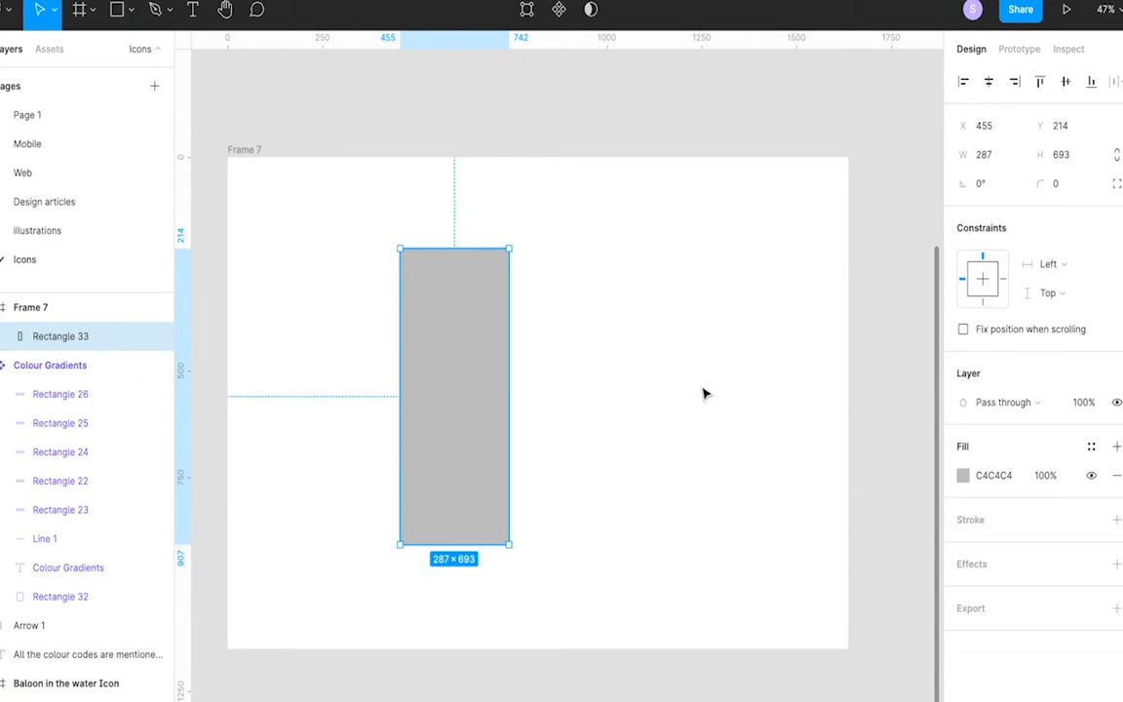
- Draw an ellipse about 391 × 397 beside the rectangle and set its arc sweep to -50% to keep the upper half
click(588, 334)
drag(607, 353, 717, 480)
drag(709, 397, 566, 402)
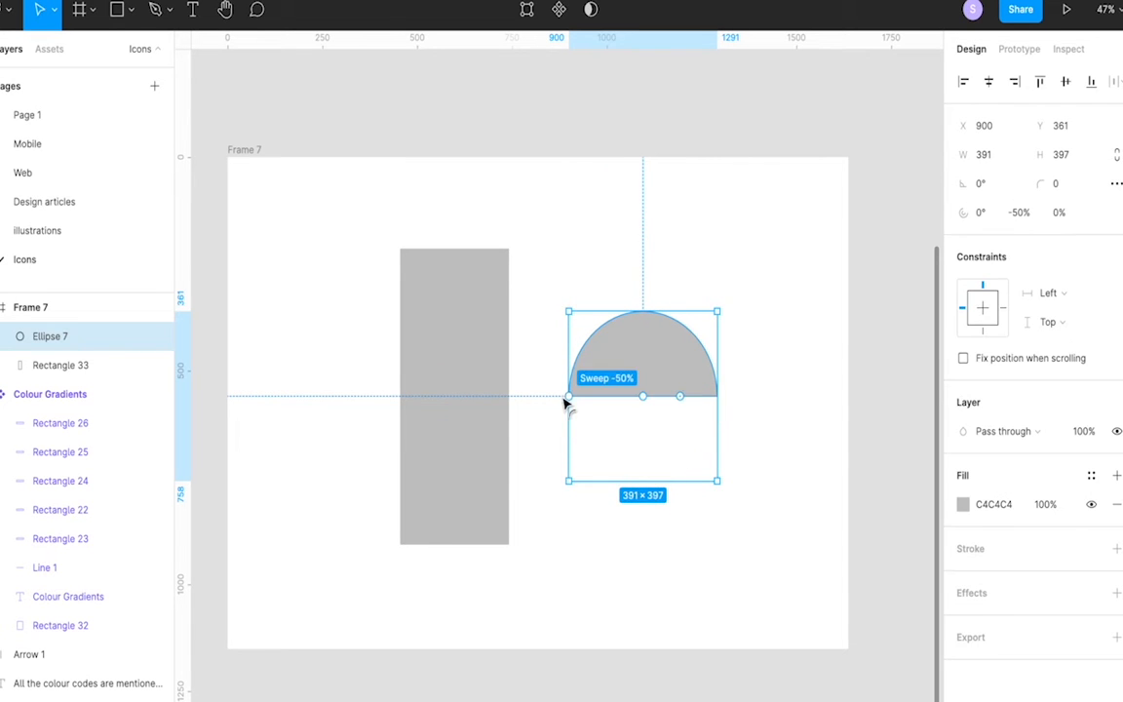
- Place the half ellipse on the rectangle's top edge, aligned at the left, and widen the rectangle to 391
drag(662, 361, 495, 212)
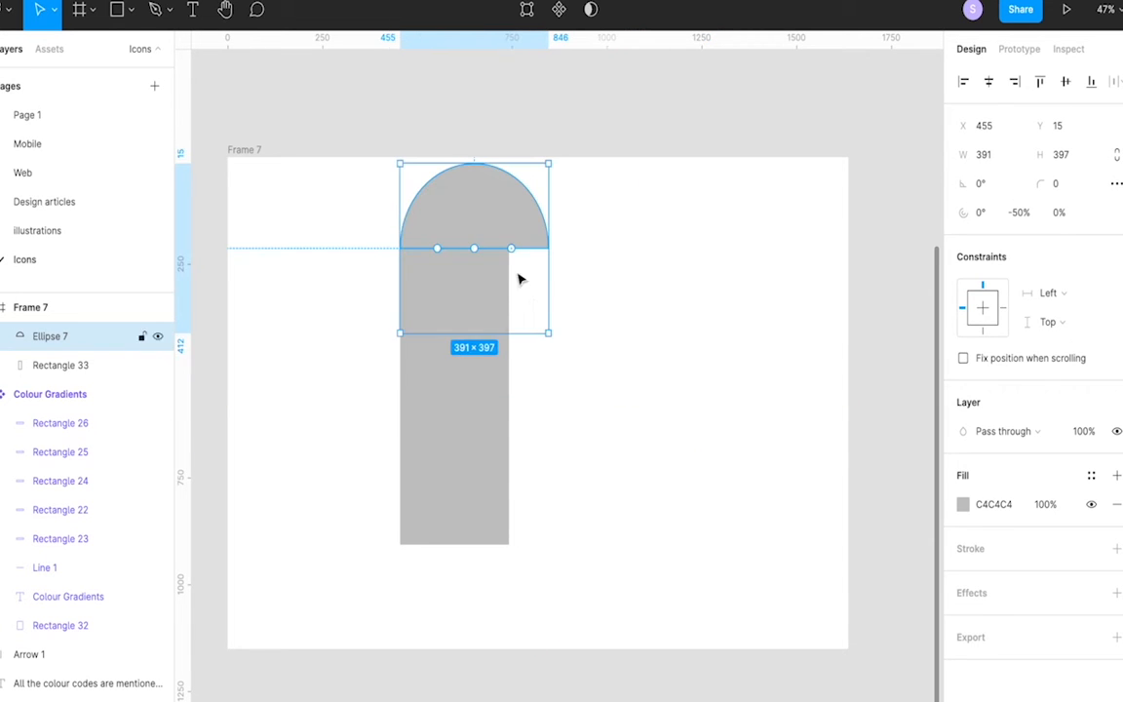
click(490, 333)
drag(512, 363, 546, 361)
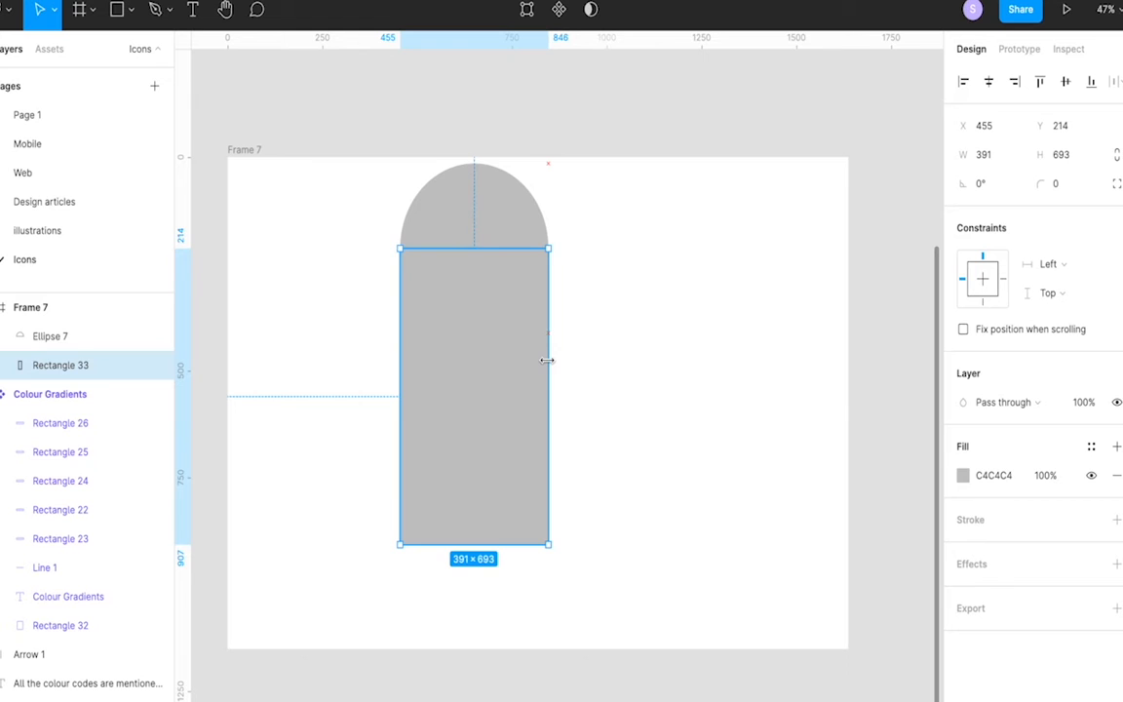
- Duplicate the half ellipse beside the rectangle's lower end and shift the rectangle up to Y 199
drag(498, 238, 634, 573)
click(436, 281)
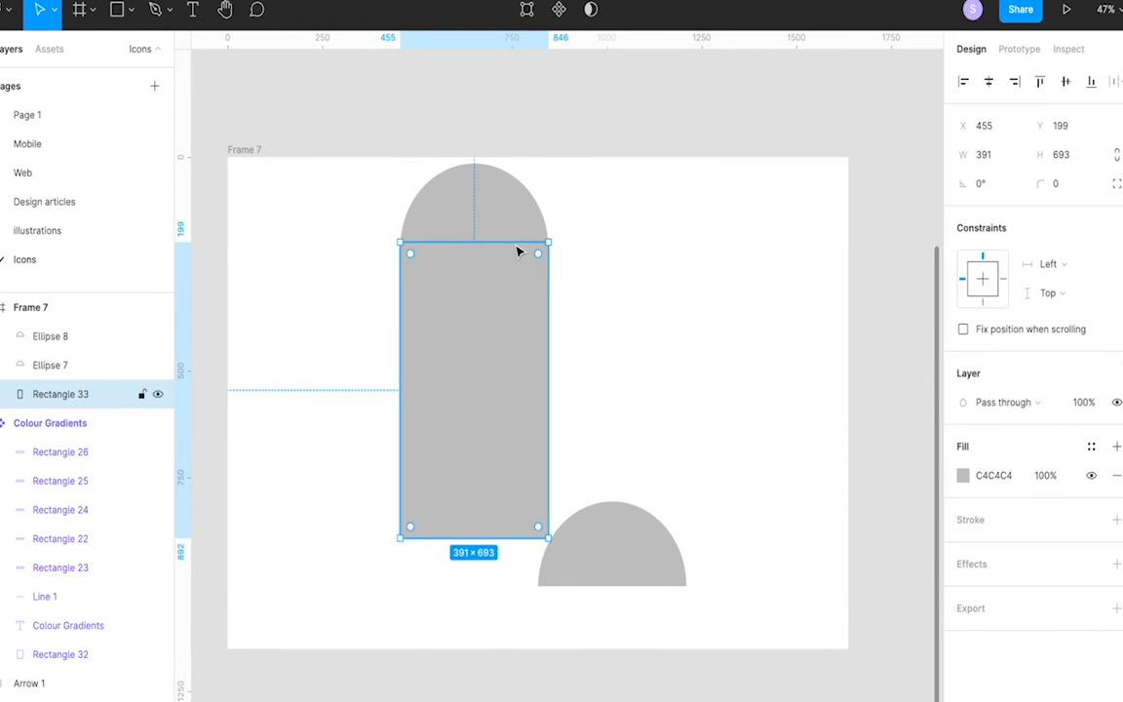
click(629, 236)
- Rotate the copied half ellipse to 180° and fit it onto the rectangle's bottom edge to complete the capsule shape
click(632, 568)
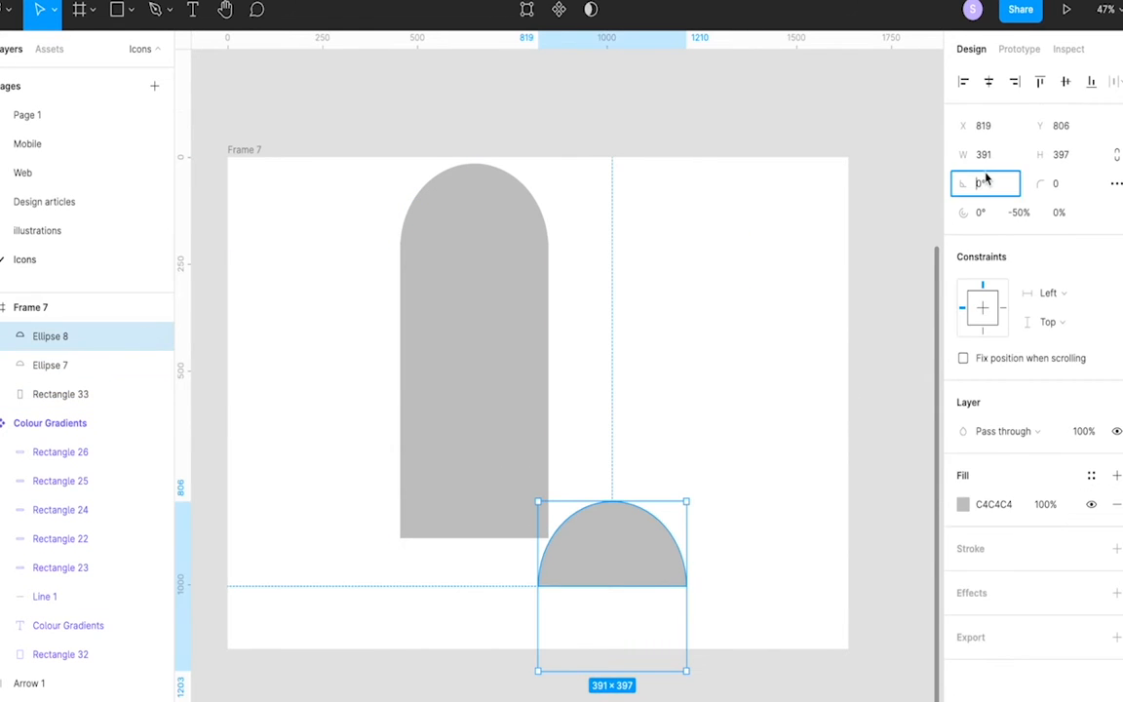
key(Return)
drag(638, 618, 498, 566)
click(681, 388)
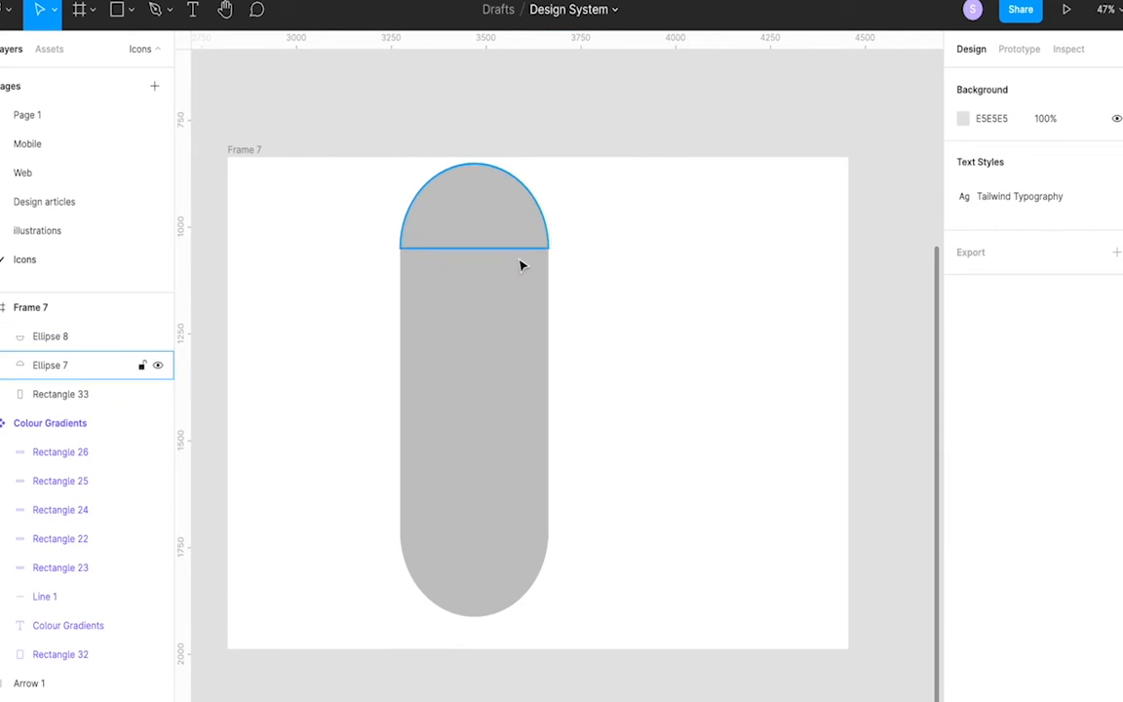
- Select the upper half ellipse and run the Webgradients plugin for it
scroll(521, 264, up, 3)
click(477, 183)
scroll(476, 183, down, 5)
scroll(477, 185, left, 5)
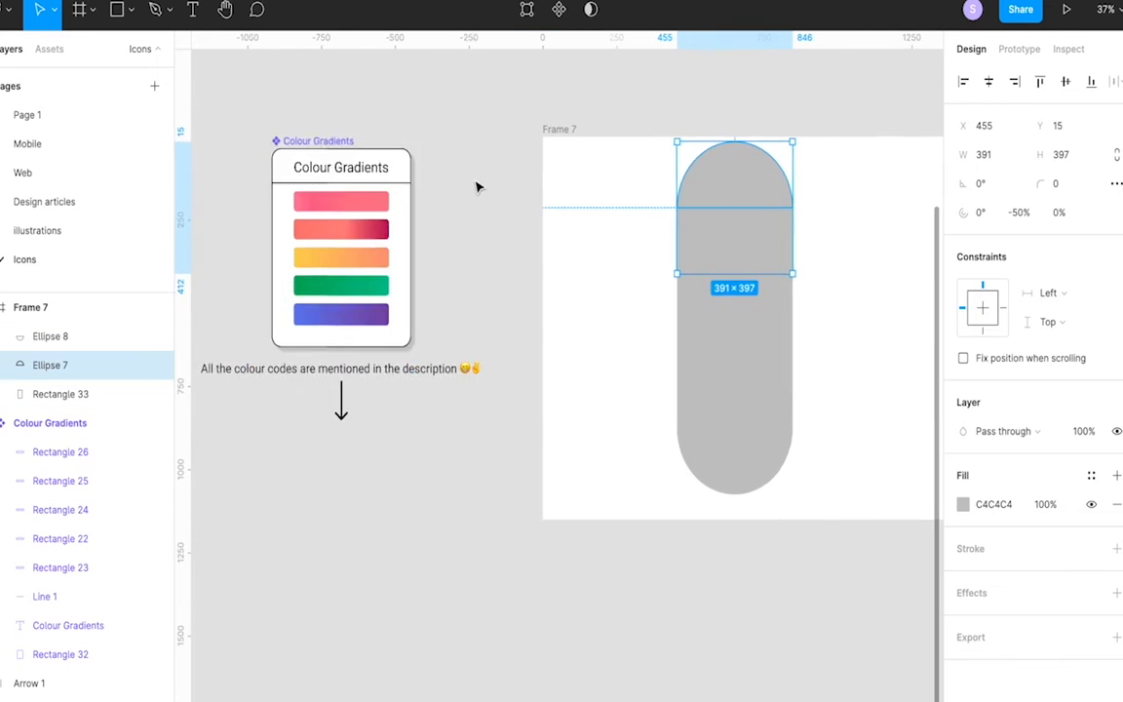
scroll(599, 174, down, 2)
click(382, 204)
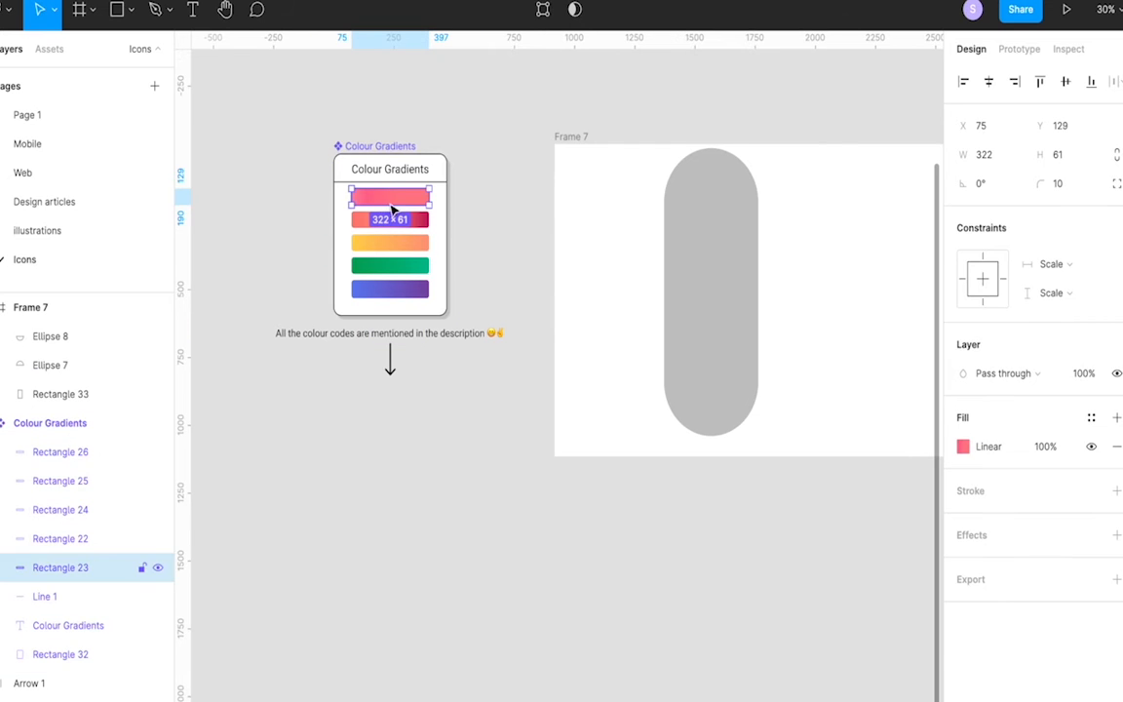
right_click(725, 192)
mouse_move(803, 525)
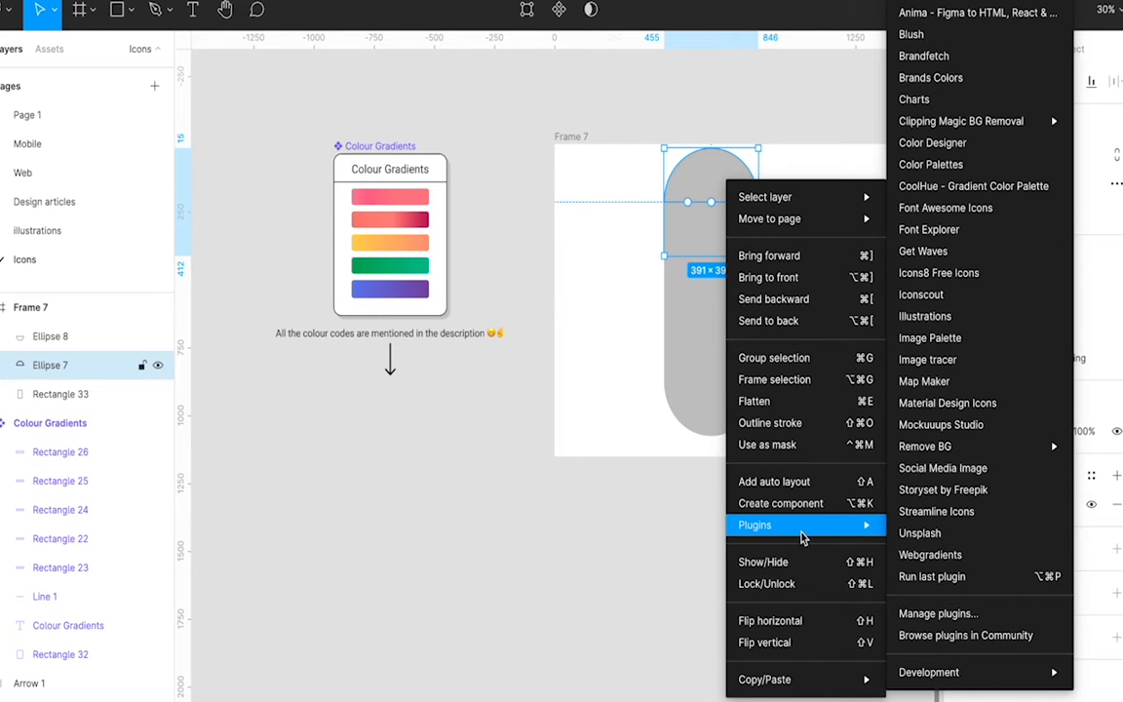
click(944, 564)
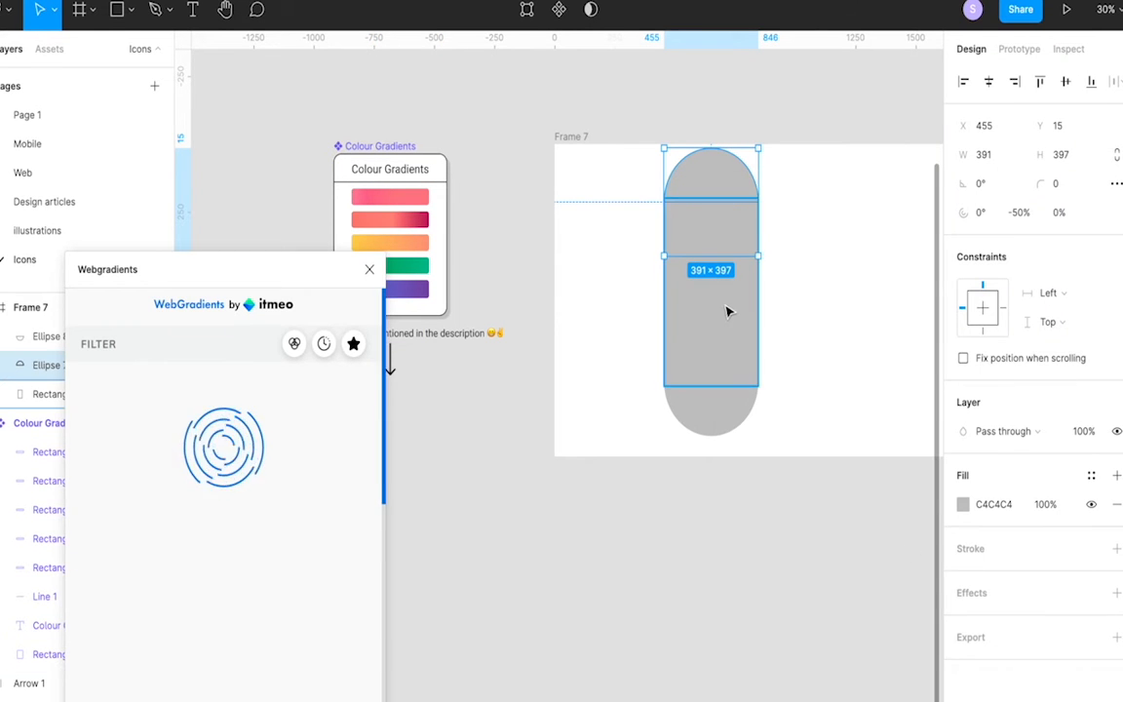
- Filter the gradients by the salmon colour and apply 005 Young Passion to the upper half ellipse
scroll(727, 311, right, 3)
scroll(548, 274, up, 2)
scroll(549, 274, up, 2)
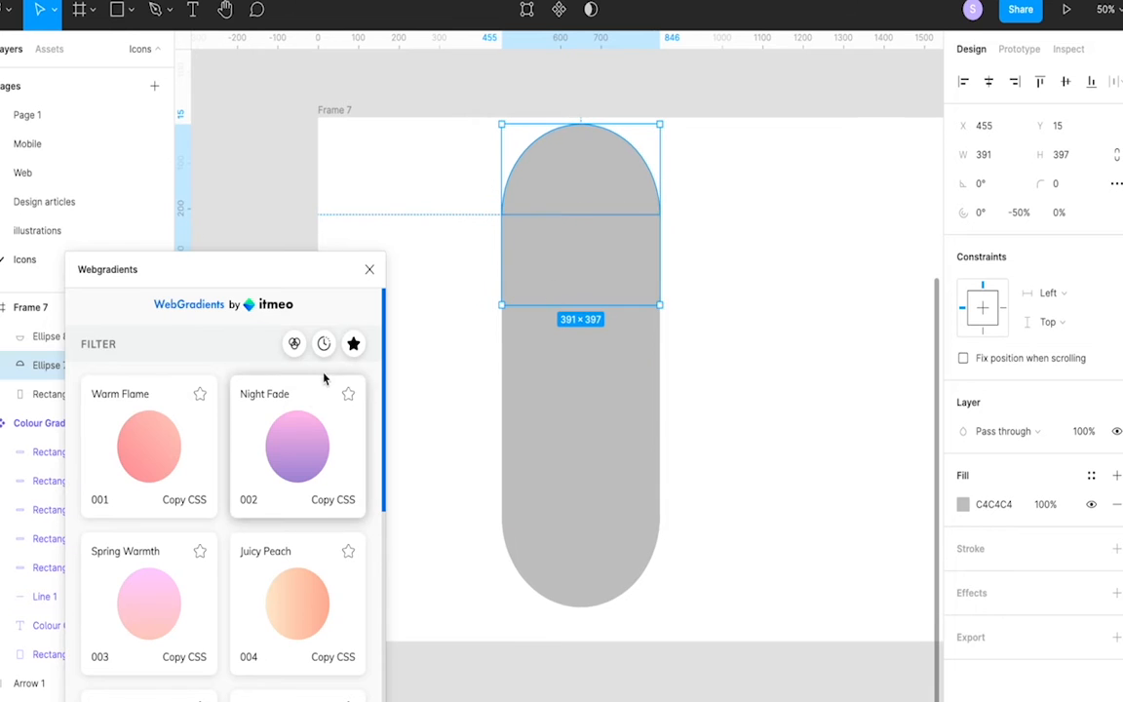
click(294, 343)
click(248, 396)
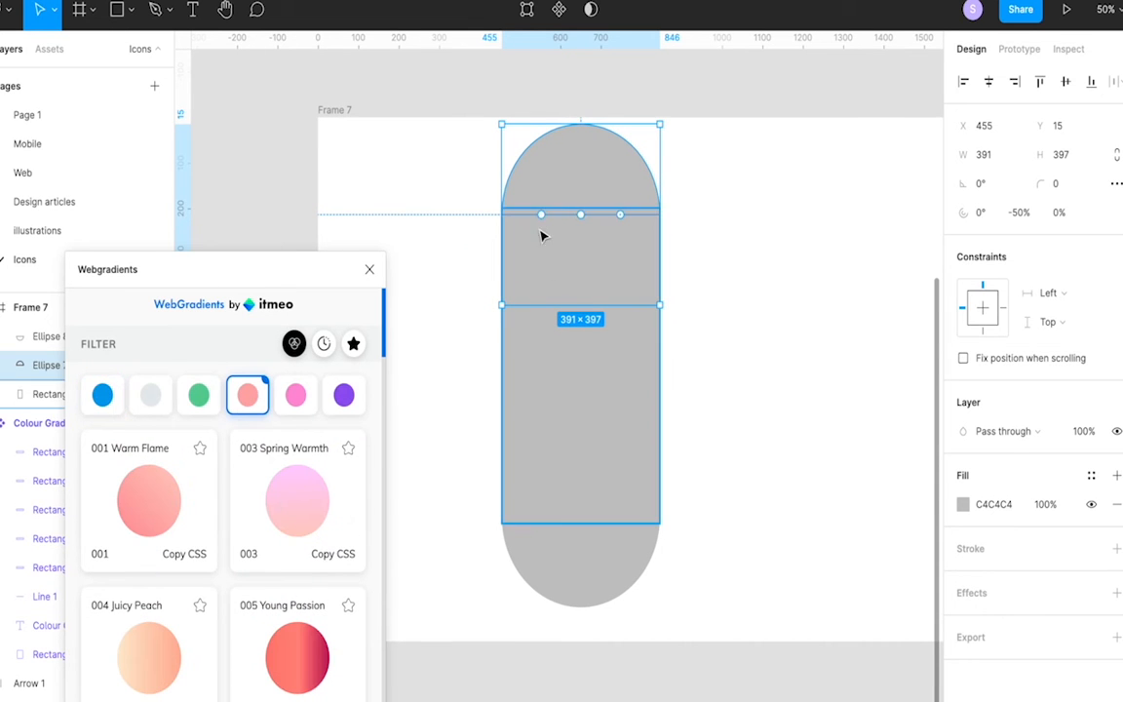
click(291, 674)
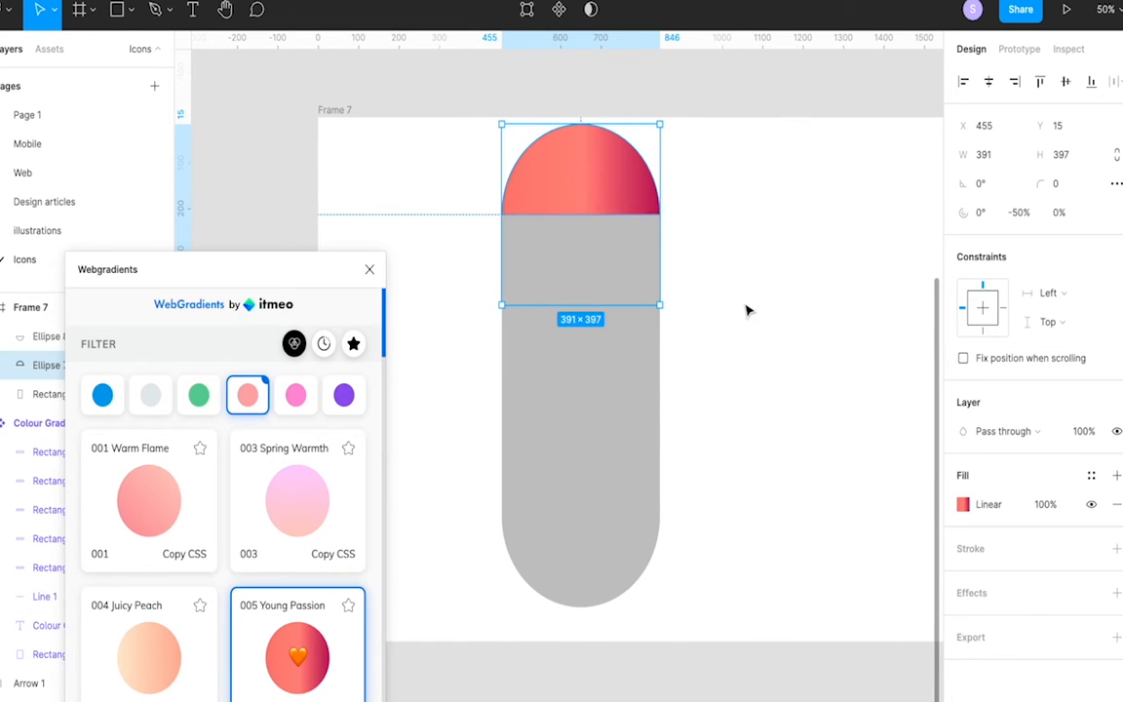
click(580, 258)
double_click(577, 261)
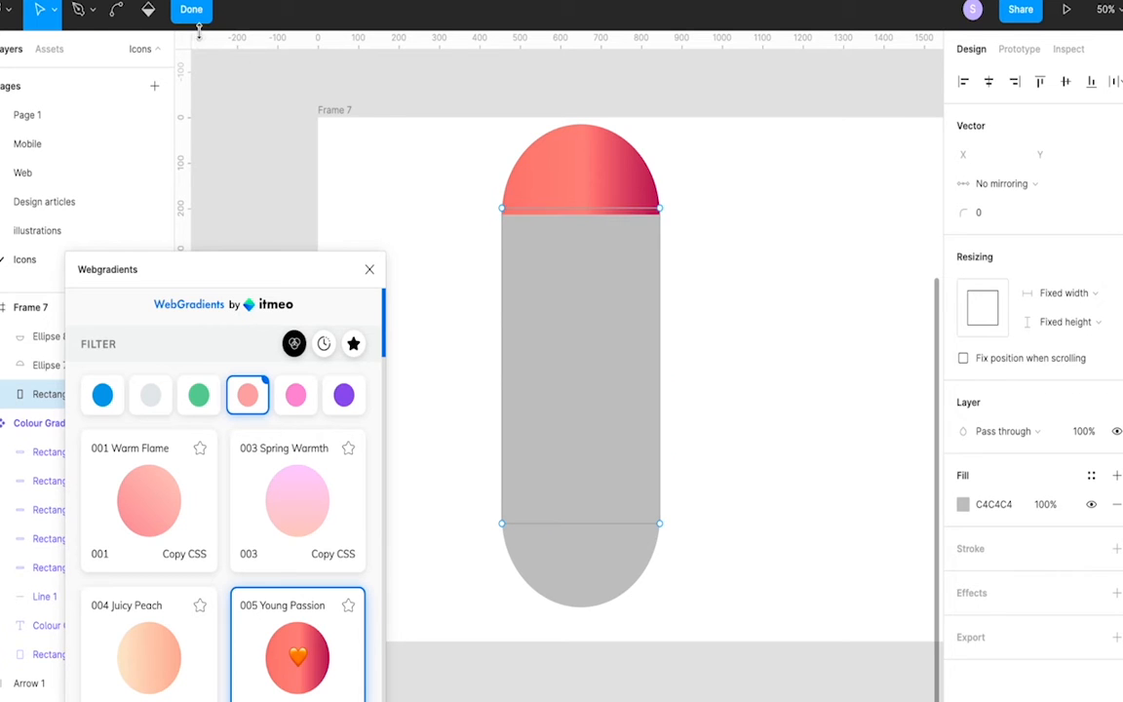
key(Escape)
- Select the lower half ellipse and filter the plugin's gradients by purple
click(589, 601)
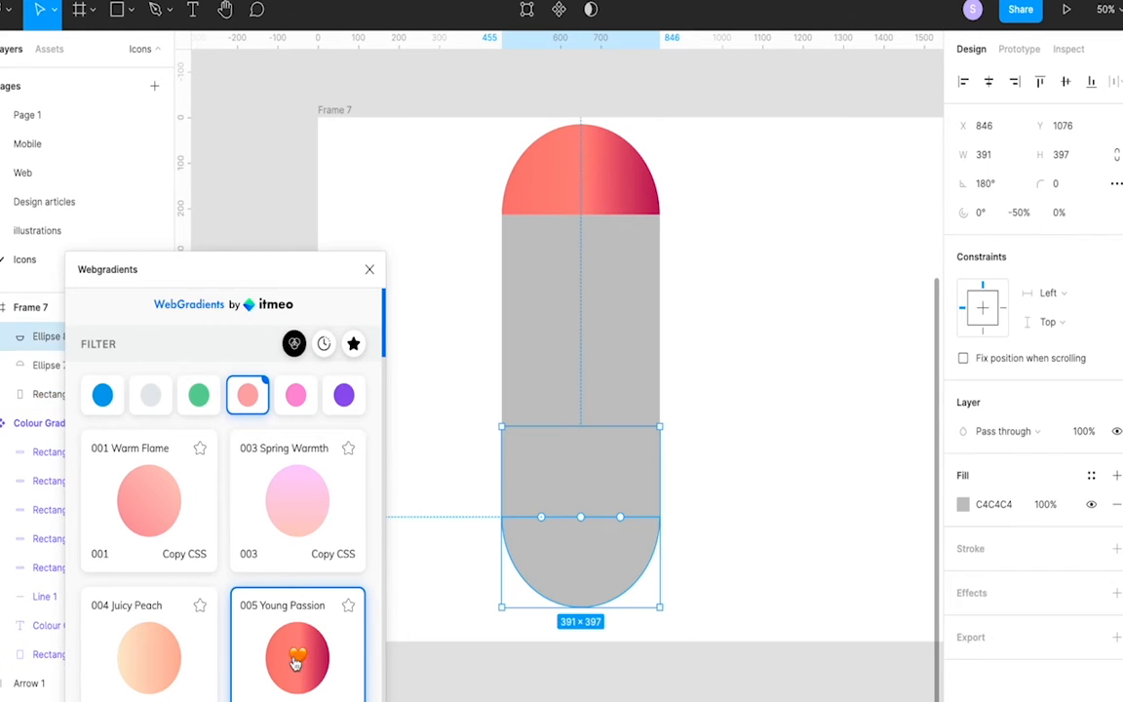
click(345, 397)
scroll(434, 236, left, 3)
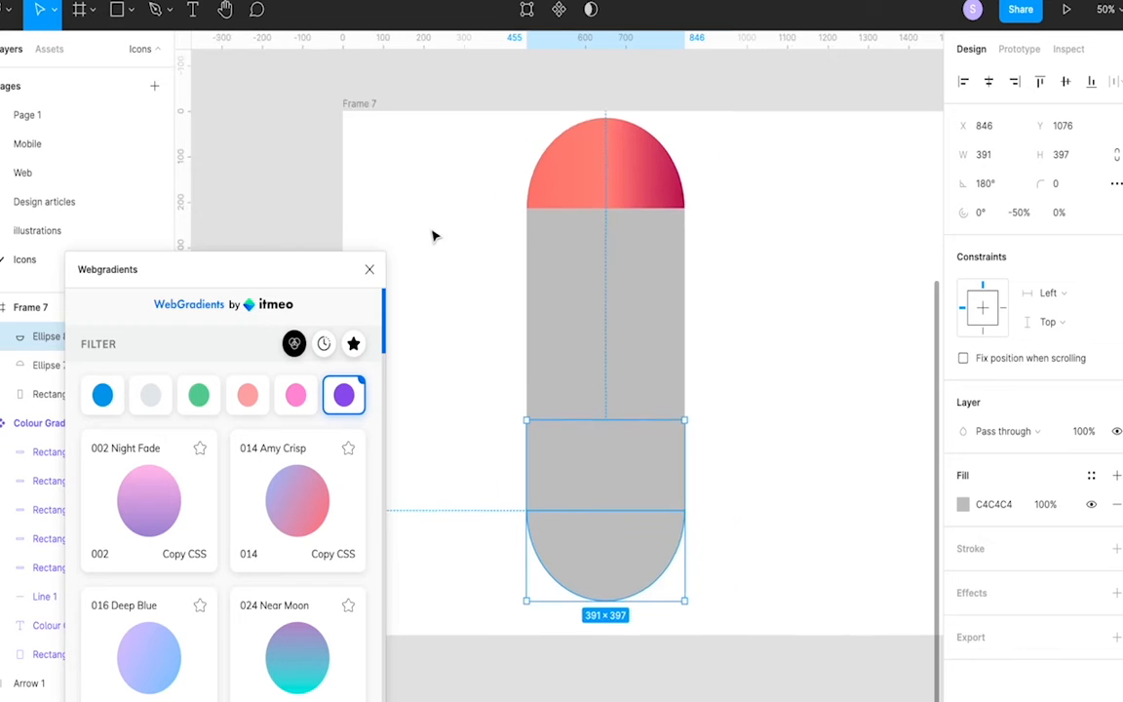
- Copy the blue-purple bar from the Colour Gradients card into Frame 7, beside the capsule's lower end
scroll(440, 231, down, 2)
click(400, 323)
drag(407, 327, 685, 481)
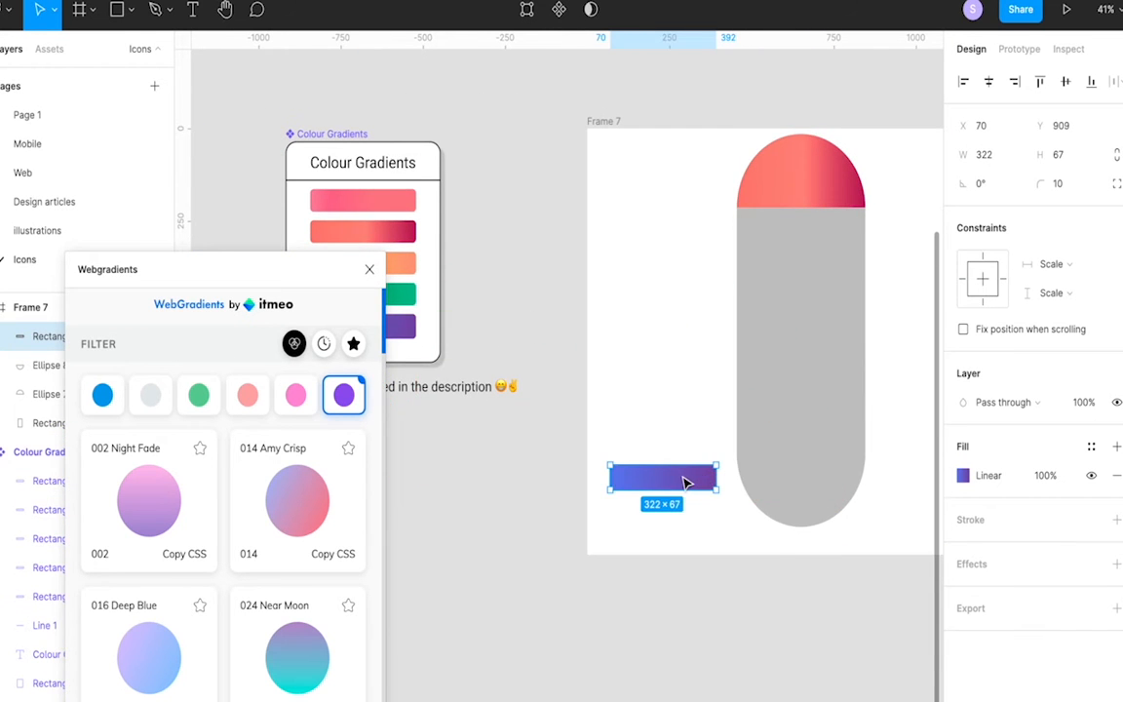
scroll(685, 482, right, 3)
key(c)
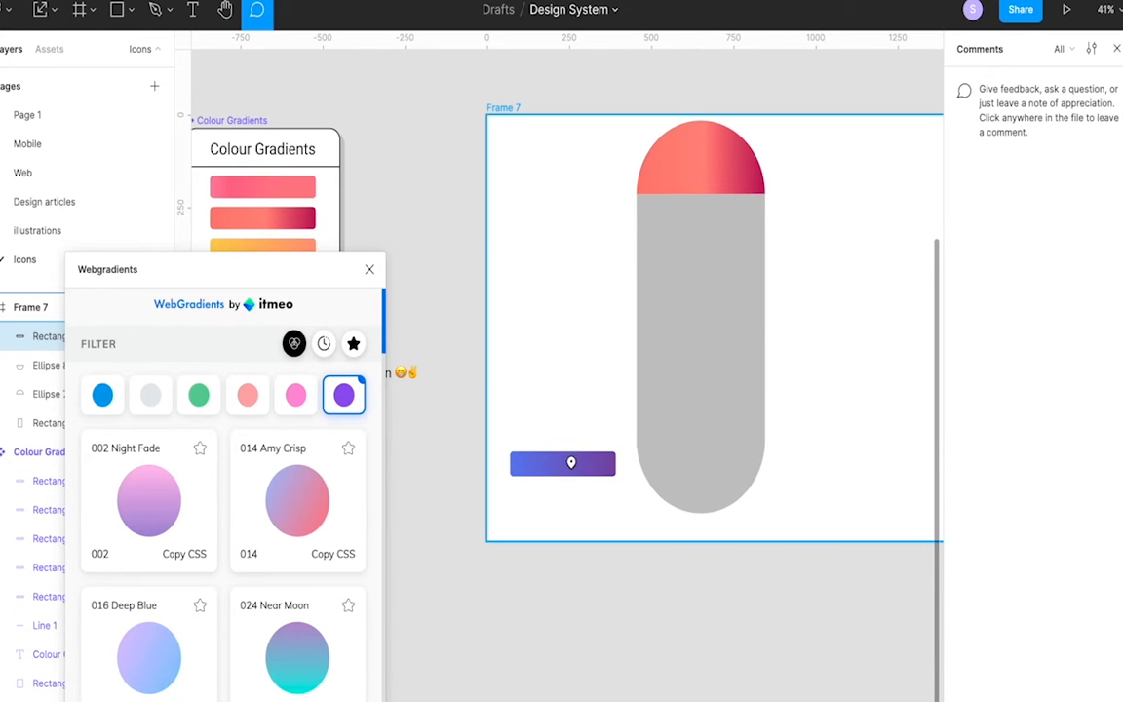
click(570, 460)
click(786, 489)
key(v)
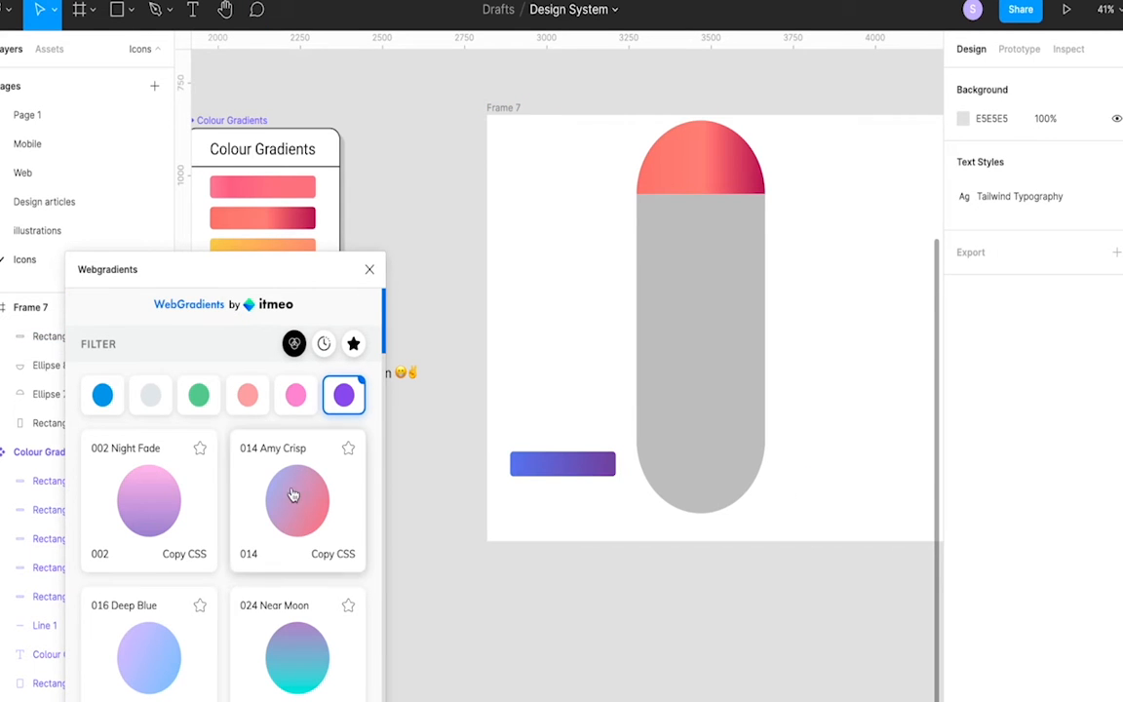
- Apply the 028 Plum Plate gradient to the lower half ellipse and close the Webgradients plugin
scroll(294, 525, down, 2)
click(689, 460)
scroll(146, 614, down, 2)
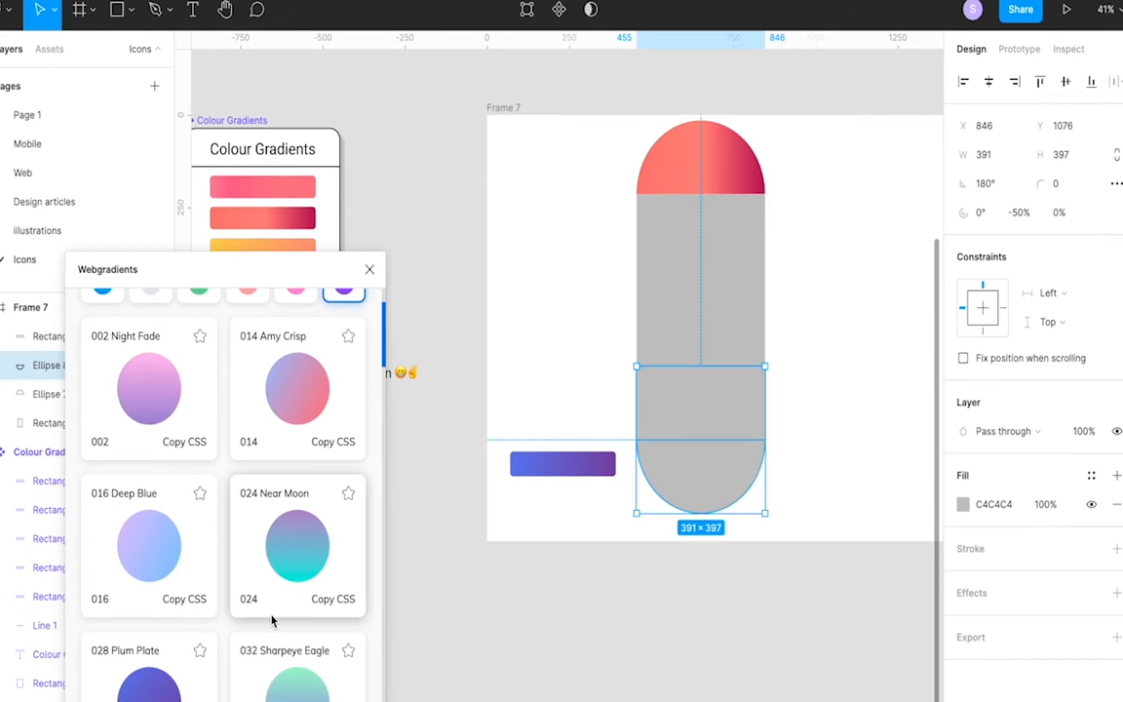
click(142, 628)
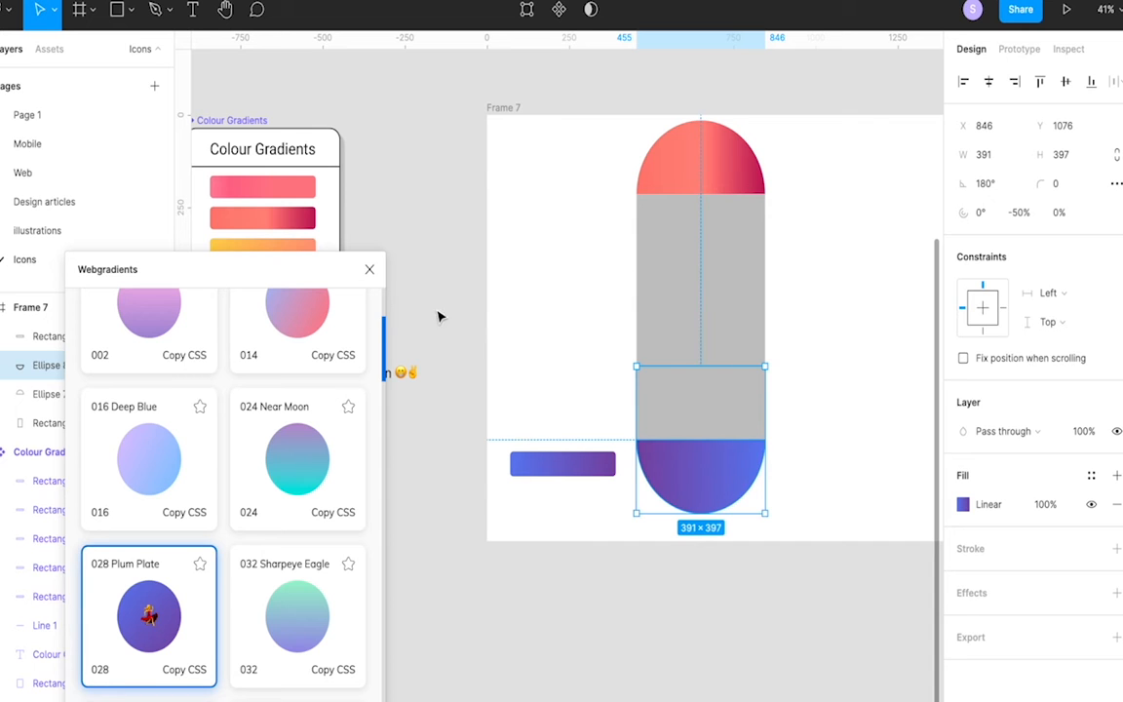
click(371, 270)
- Delete the copied blue-purple bar from Frame 7
scroll(351, 444, up, 5)
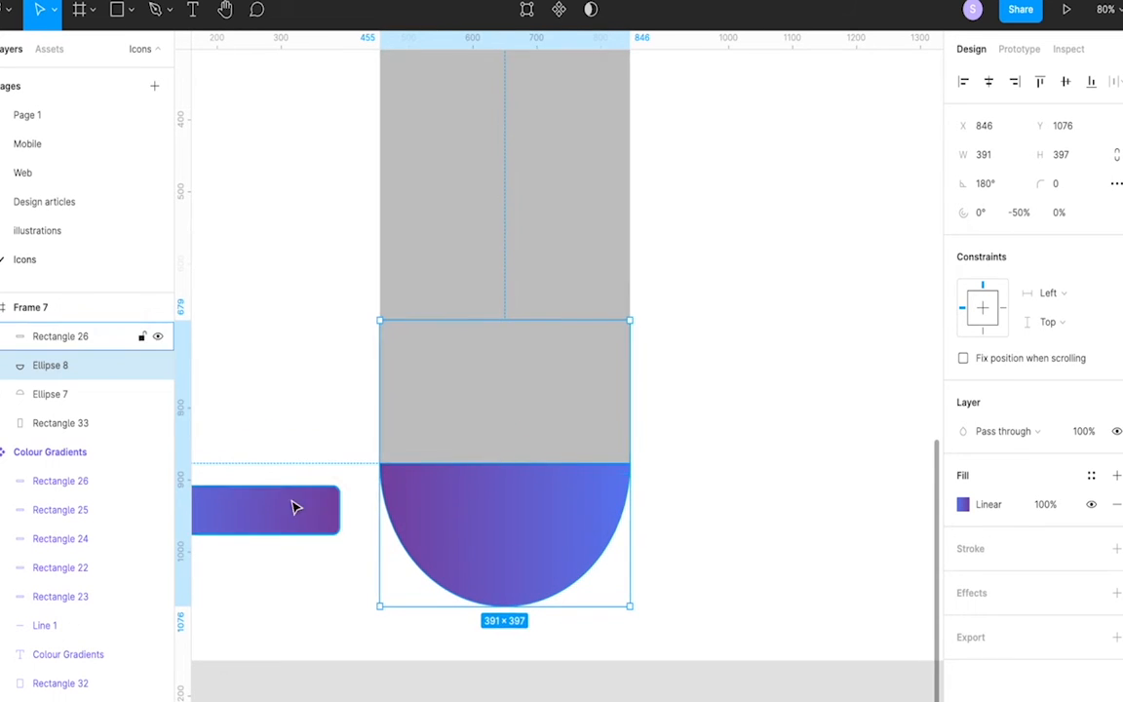
click(282, 514)
key(Delete)
- Draw a rectangle about 391 × 184 over the upper part of the capsule's grey body, directly below the red cap
click(490, 369)
scroll(491, 366, up, 3)
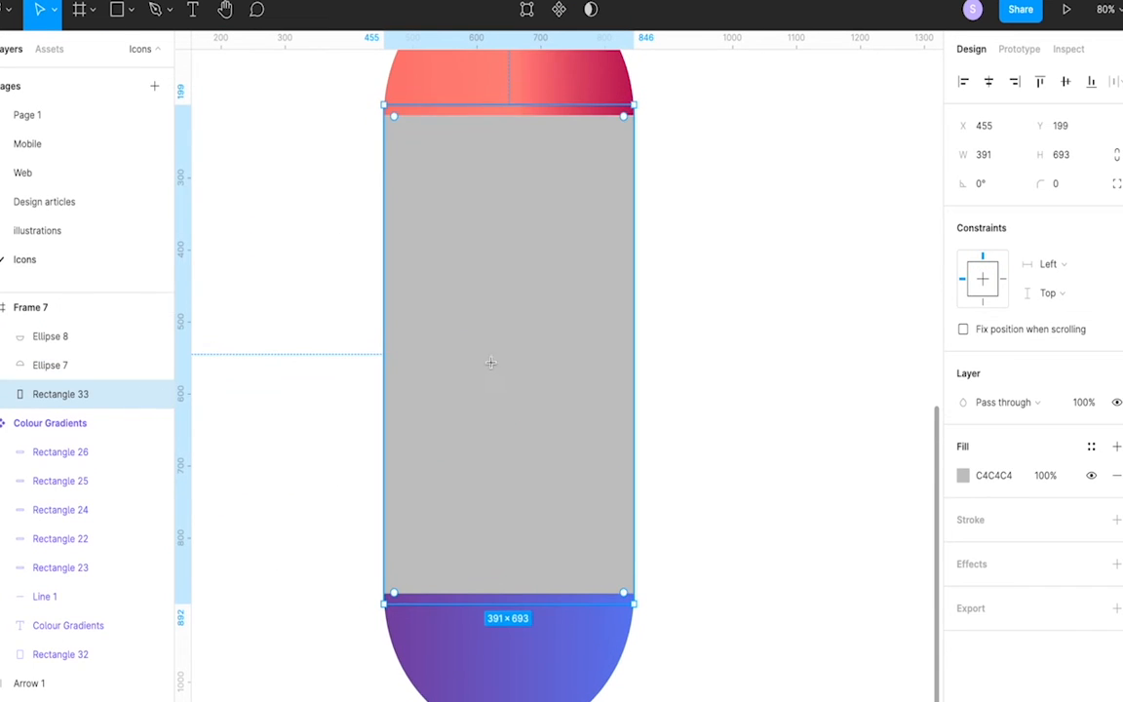
mouse_move(386, 114)
mouse_down()
mouse_move(474, 120)
mouse_move(637, 241)
mouse_move(632, 249)
mouse_up()
- Run the Webgradients plugin again, select the new rectangle under the red cap and filter the gradients by salmon
right_click(441, 309)
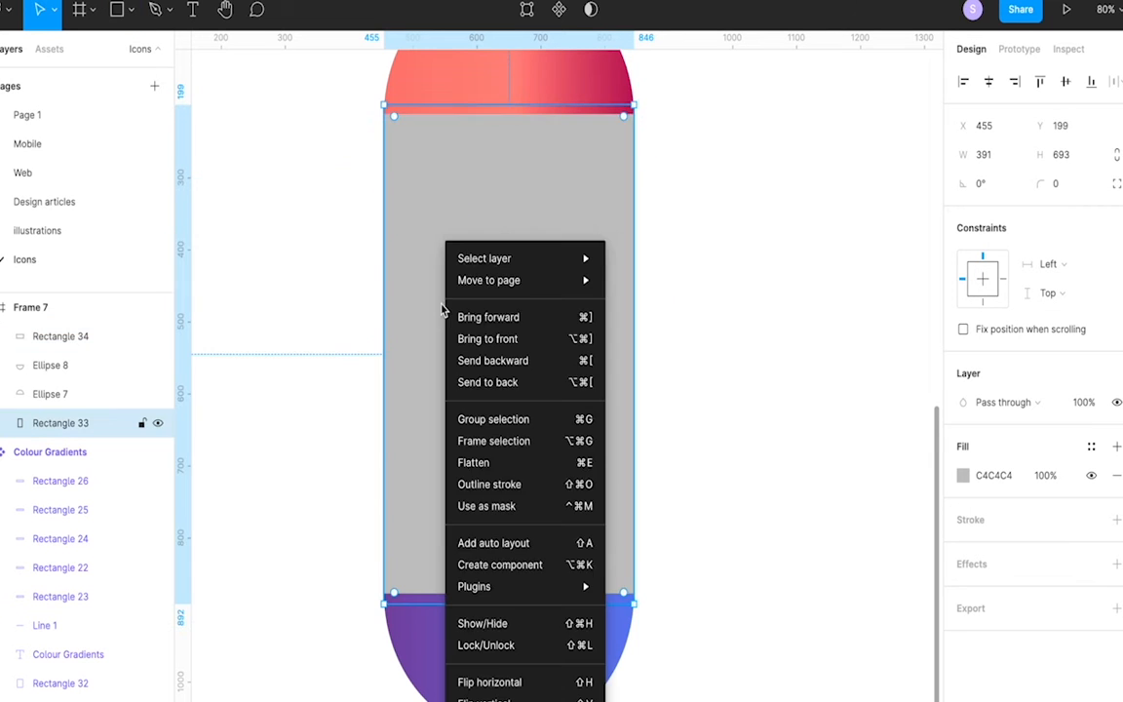
mouse_move(540, 586)
click(672, 583)
scroll(544, 289, up, 2)
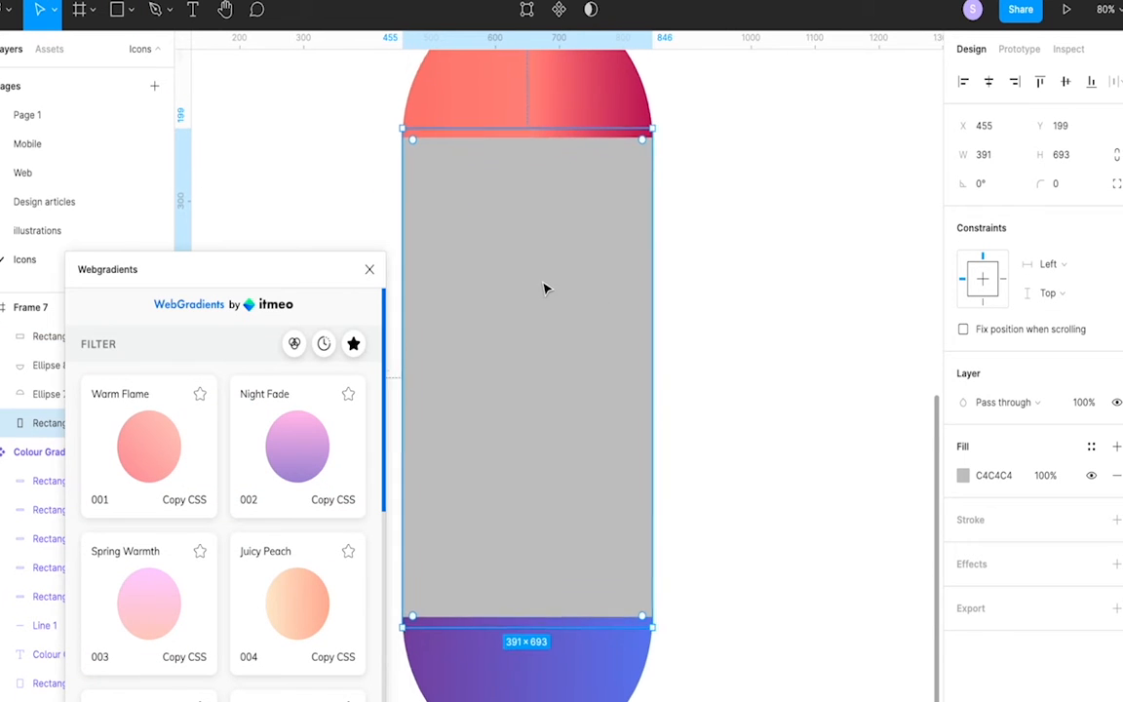
click(537, 259)
click(294, 343)
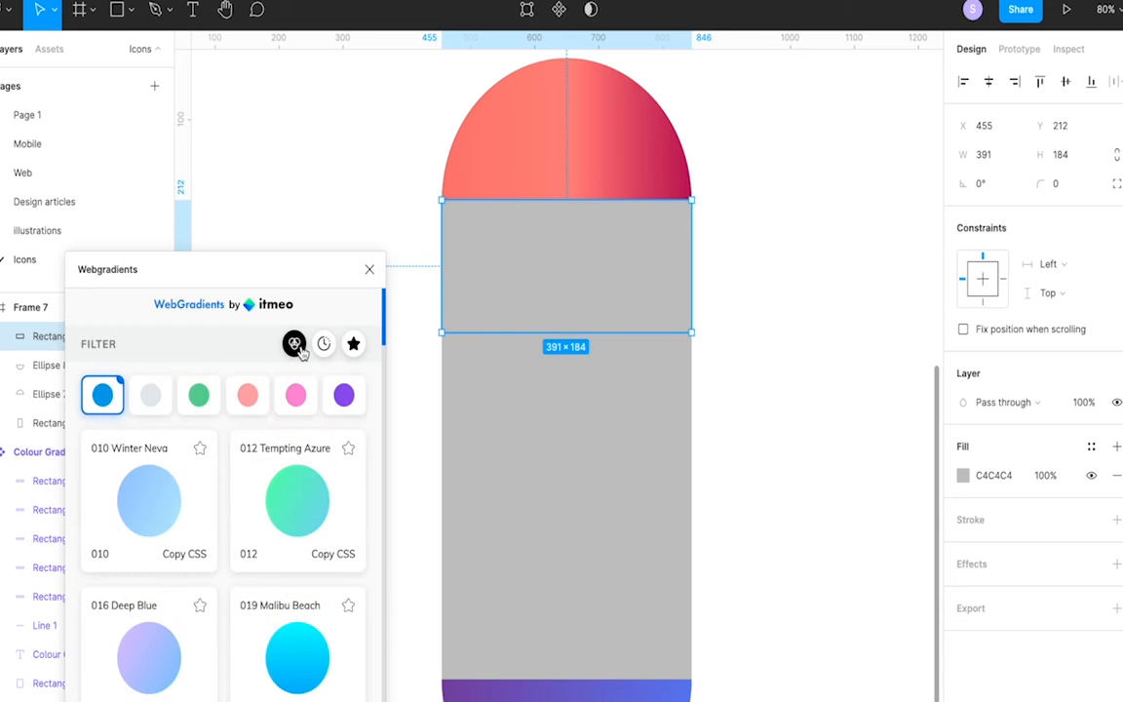
click(248, 397)
scroll(232, 546, down, 3)
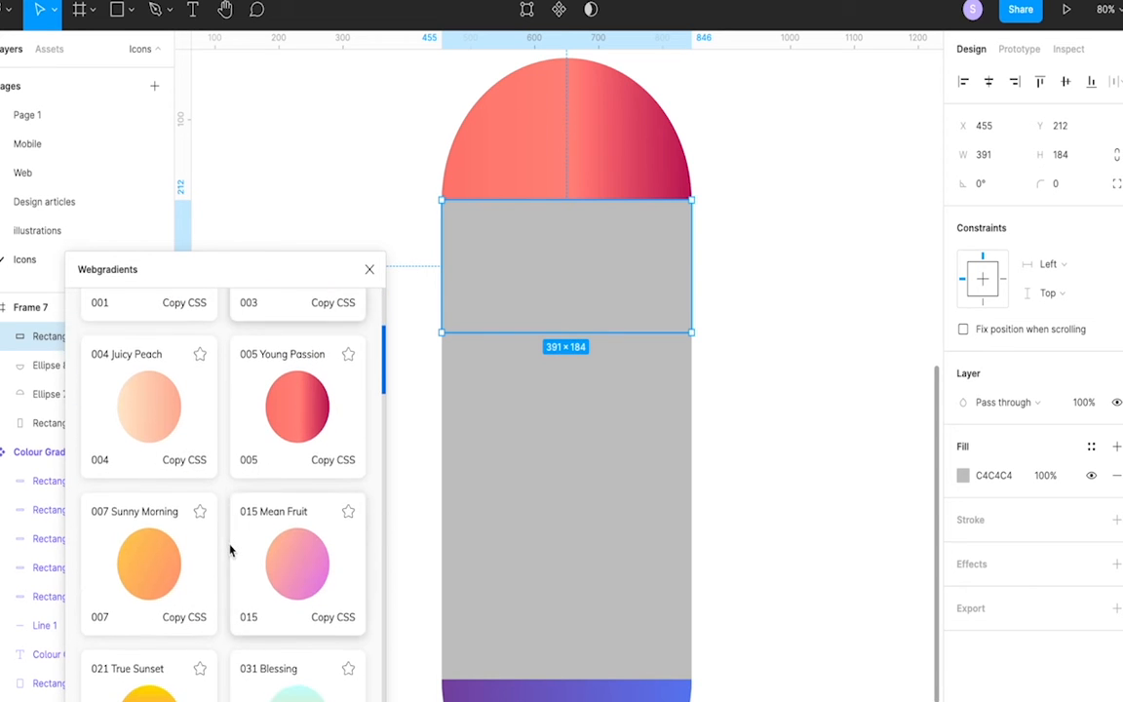
- Try the 007 Sunny Morning, 005 Young Passion and 001 Warm Flame gradients on the rectangle under the red cap
click(145, 556)
click(311, 429)
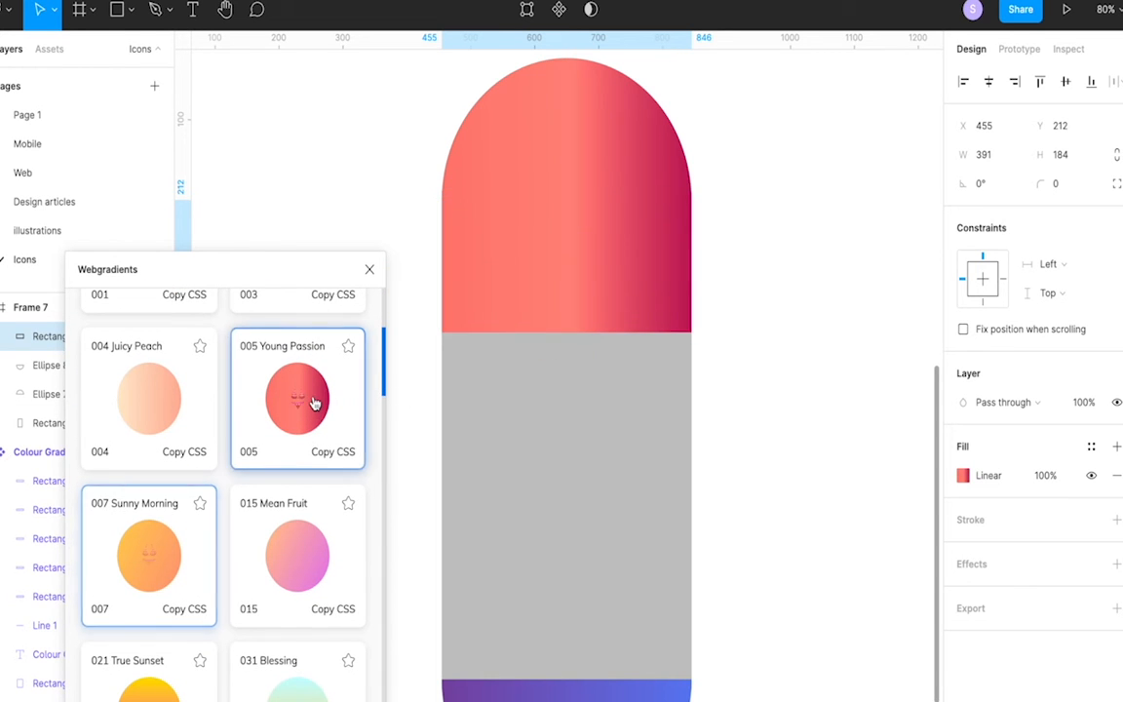
scroll(298, 425, up, 1)
scroll(299, 425, up, 4)
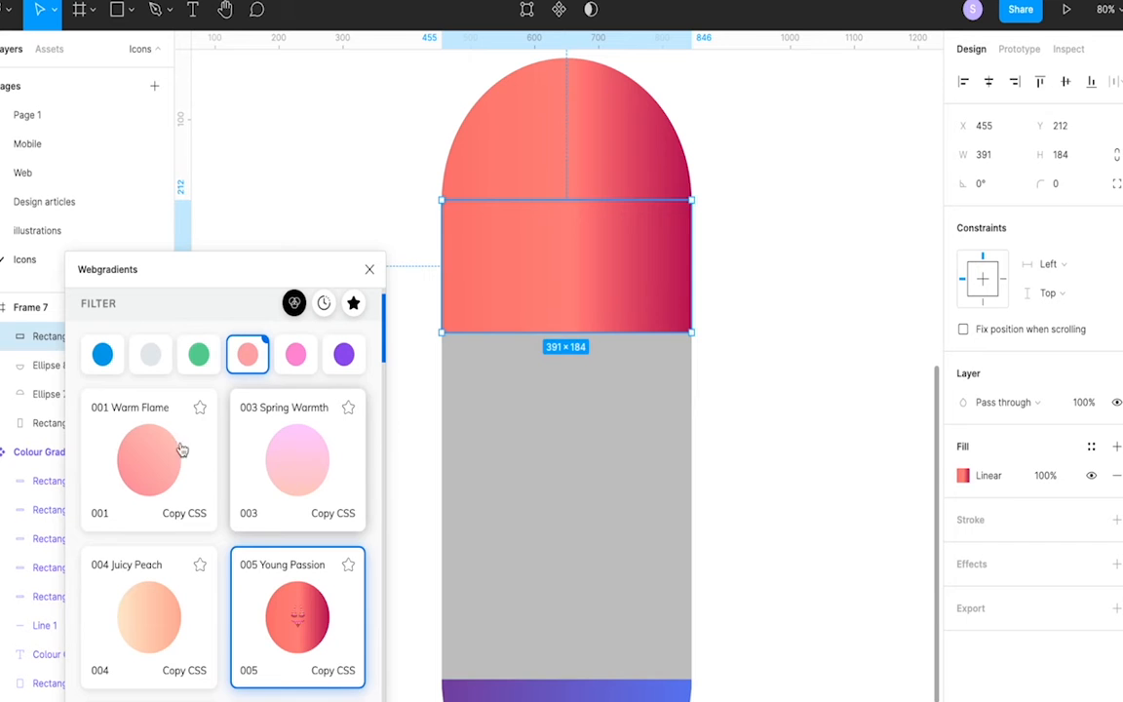
click(151, 452)
- Apply the 005 Young Passion gradient to the rectangle under the red cap, matching the cap's fill
scroll(489, 256, down, 3)
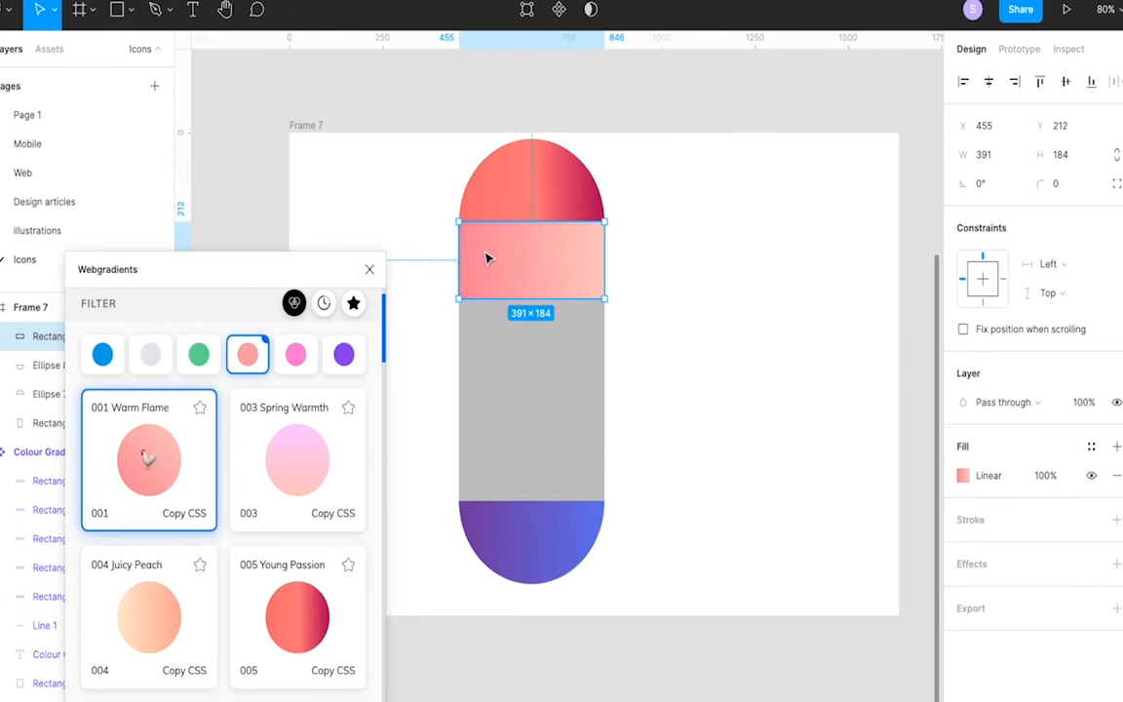
scroll(488, 255, left, 5)
scroll(489, 257, right, 3)
scroll(488, 258, right, 3)
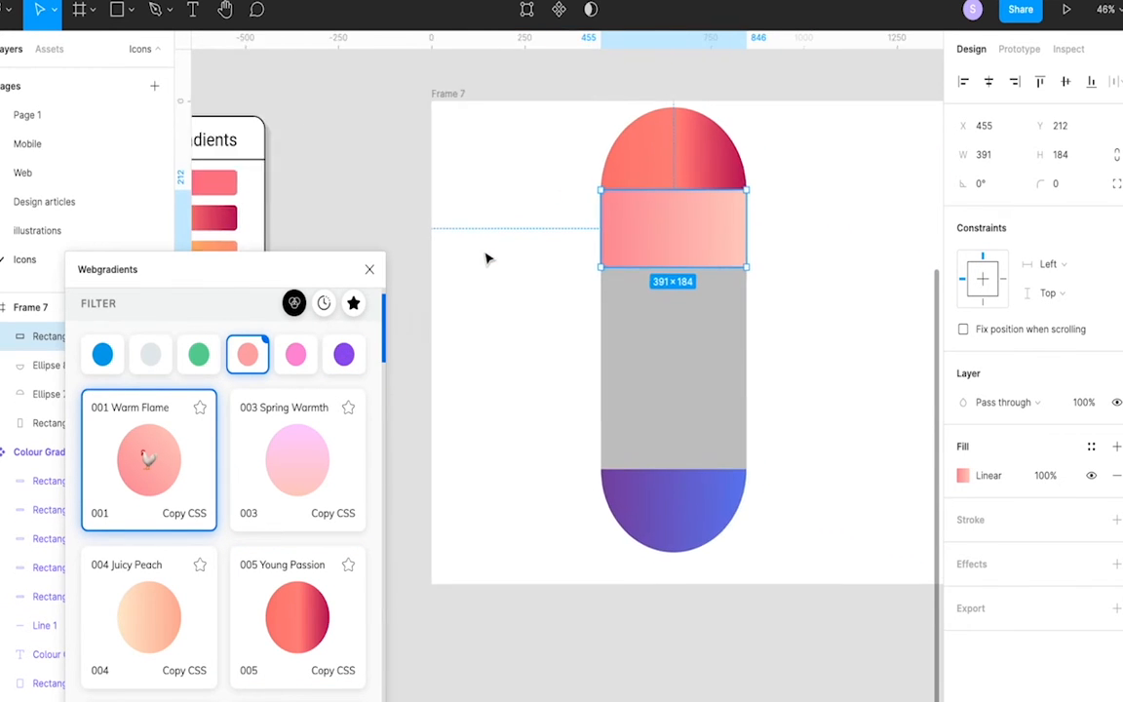
scroll(302, 574, down, 1)
click(302, 574)
scroll(301, 572, down, 6)
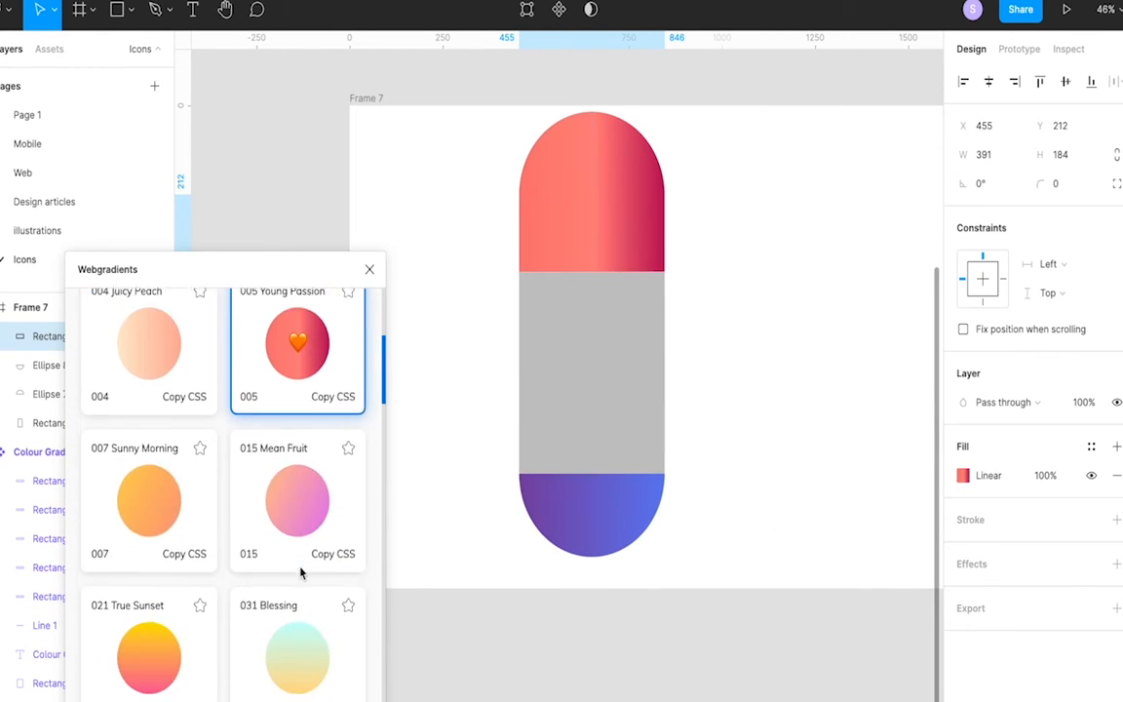
- Give the rectangle under the red cap a pink gradient and place a duplicate of it directly below, at Y 396
click(293, 605)
click(579, 303)
click(576, 263)
drag(576, 263, 576, 326)
- Apply the 007 Sunny Morning gradient to the duplicated band and place a copy of it directly below, at Y 580
scroll(303, 383, up, 3)
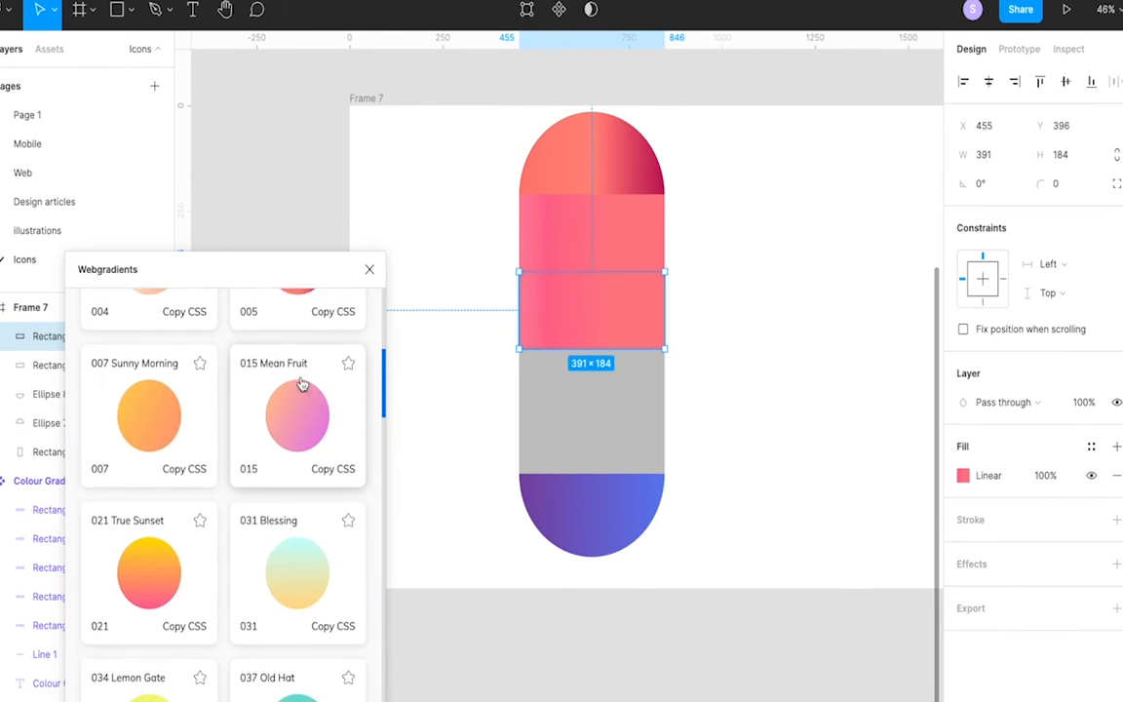
scroll(157, 460, up, 4)
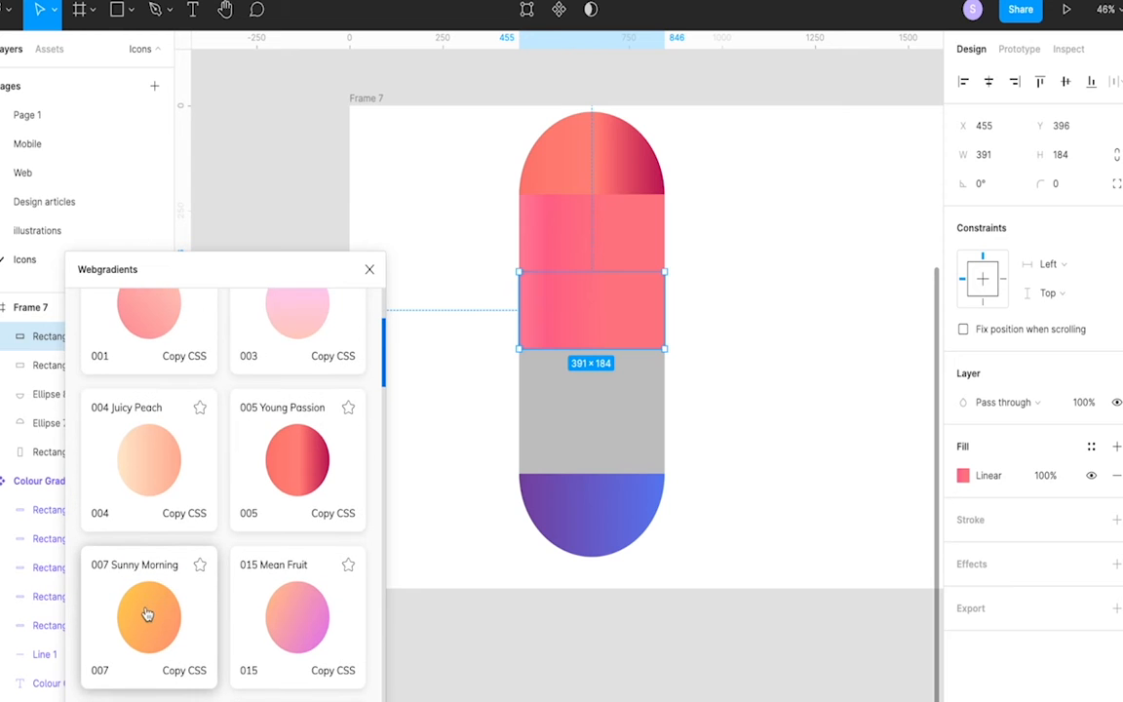
click(146, 611)
drag(583, 332, 574, 391)
- Apply the 054 Grown Early gradient to the lowest band and close the Webgradients plugin
scroll(281, 454, up, 2)
scroll(281, 454, down, 2)
scroll(186, 368, up, 3)
click(195, 349)
scroll(244, 526, down, 3)
scroll(243, 551, down, 5)
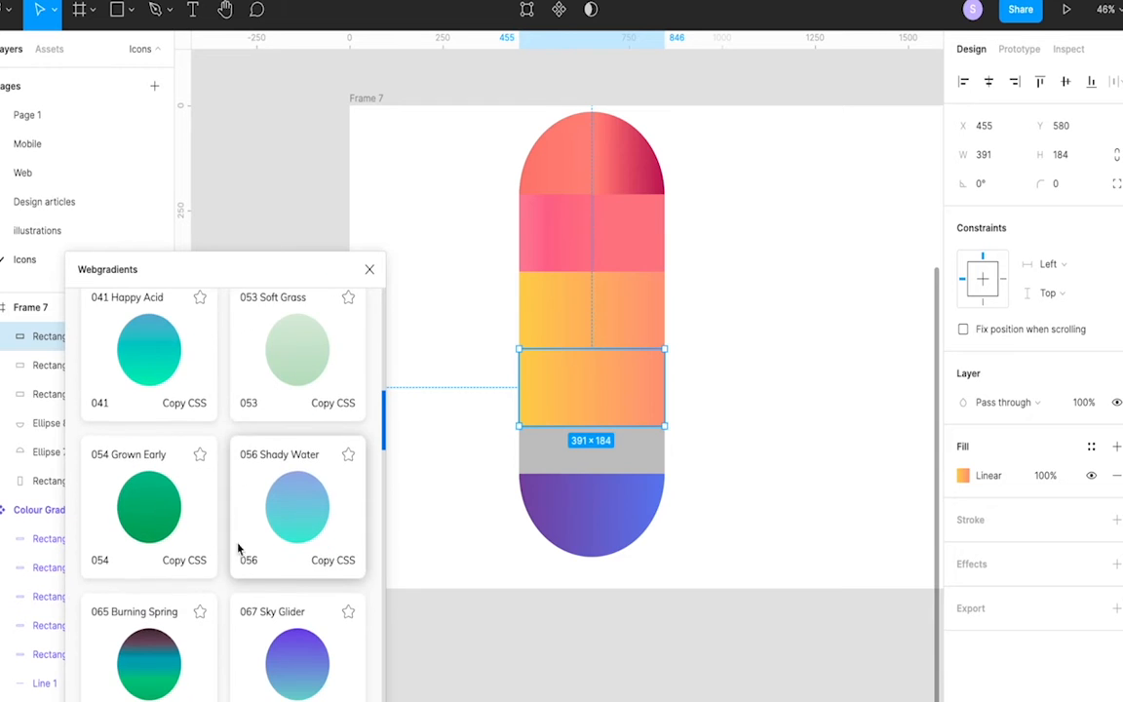
click(146, 507)
click(369, 269)
- Shorten the grey body rectangle to the green band's lower edge and move the purple end cap up against the green band
scroll(614, 394, up, 5)
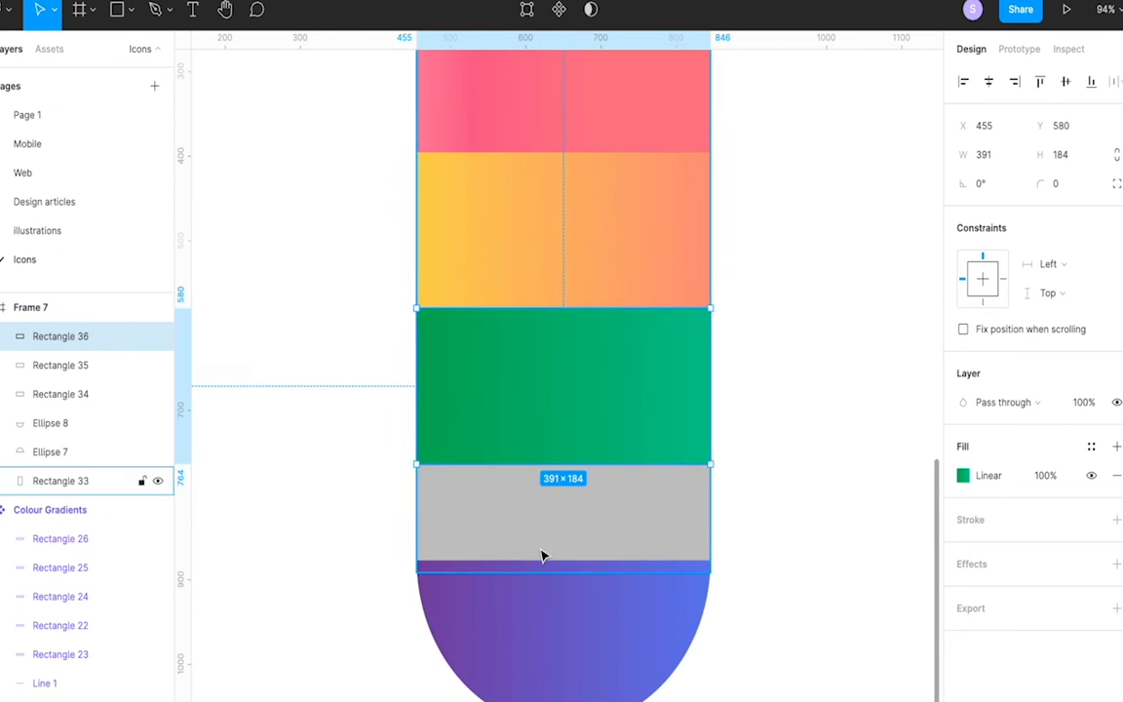
click(542, 556)
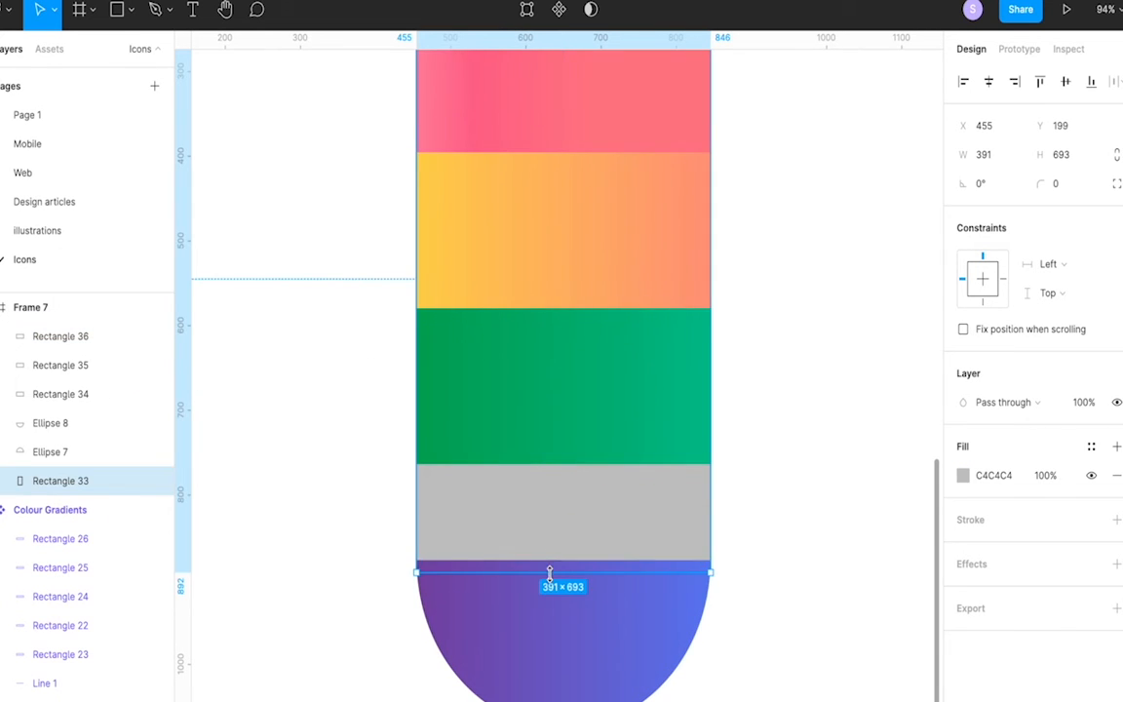
drag(549, 573, 553, 460)
click(567, 621)
drag(567, 621, 566, 526)
click(721, 392)
- Rotate all the capsule's shapes together clockwise to a diagonal and shift the capsule toward the right of Frame 7
scroll(722, 392, down, 3)
scroll(624, 322, up, 2)
drag(375, 145, 642, 590)
drag(638, 106, 740, 284)
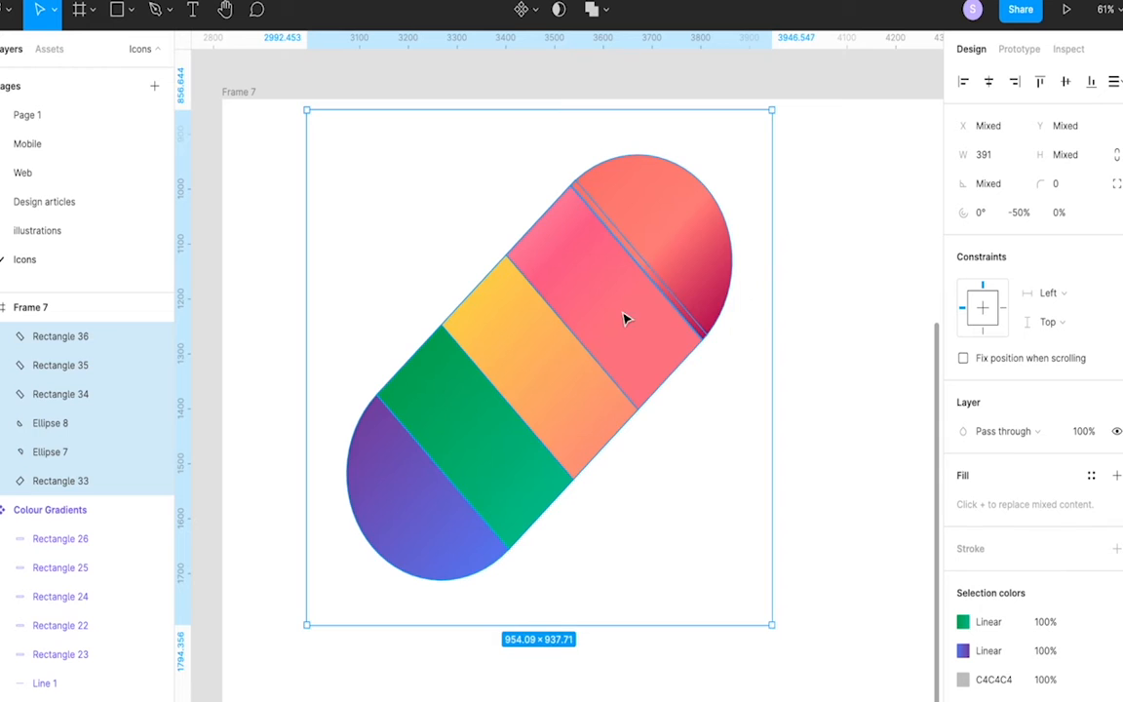
drag(659, 306, 747, 318)
click(474, 261)
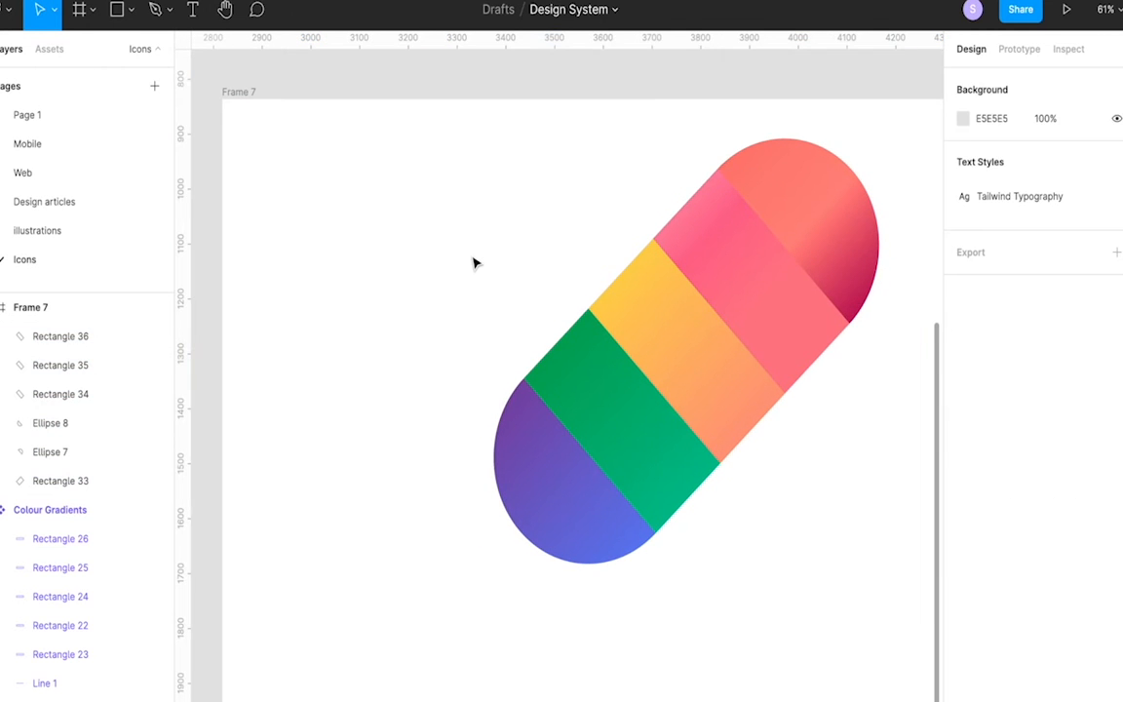
- Draw a rectangle about 189 × 131 in the empty area beside the capsule and give it a corner radius of 20
scroll(474, 262, down, 3)
key(r)
mouse_move(319, 261)
mouse_down()
mouse_move(400, 306)
mouse_move(399, 323)
mouse_up()
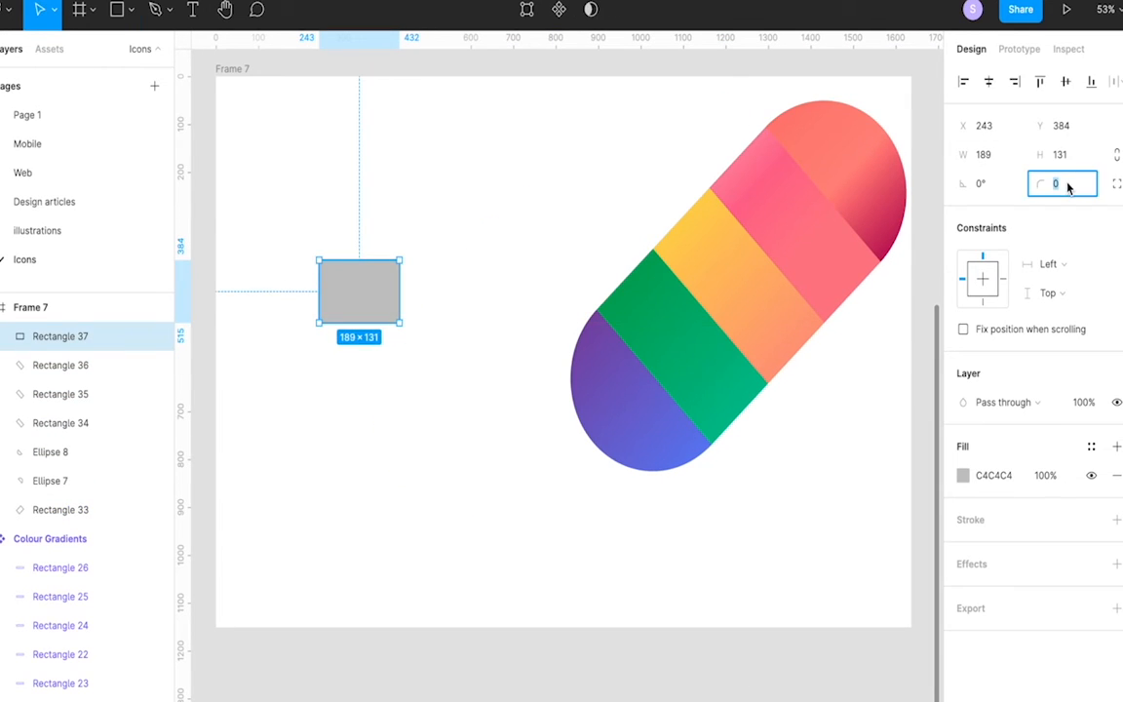
click(687, 131)
- Turn the capsule's shapes into a component, move it to the middle of the frame and rotate it upright at 46.68°
drag(657, 120, 830, 431)
key(ctrl+alt+k)
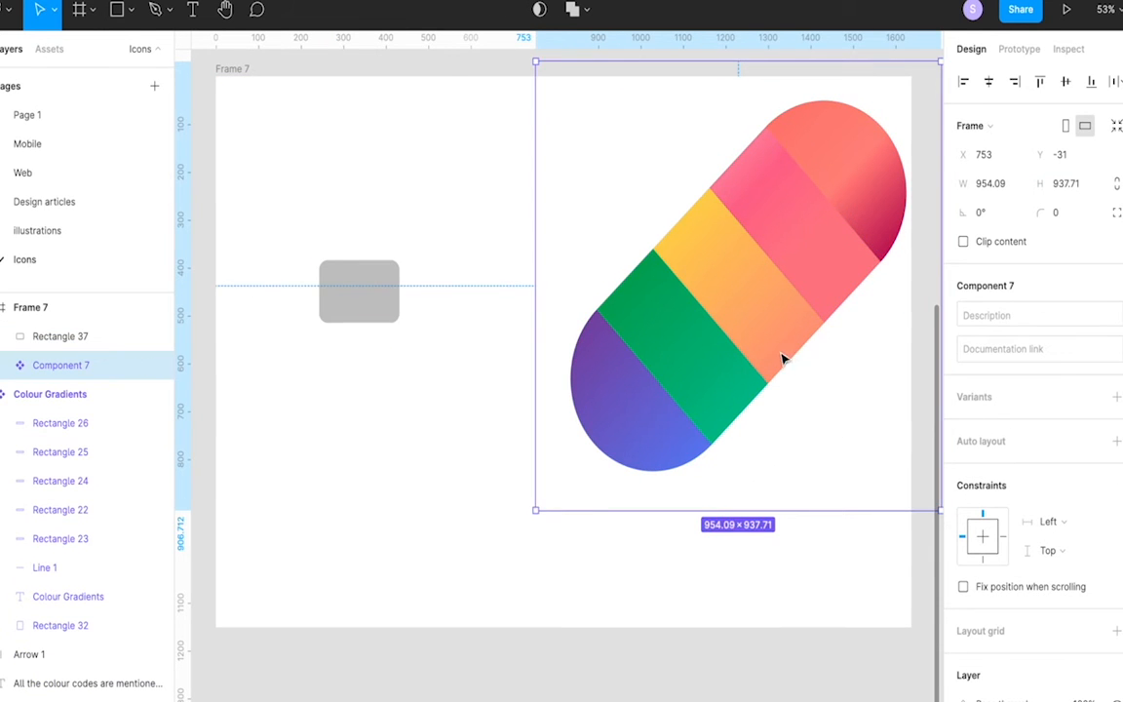
drag(800, 349, 614, 386)
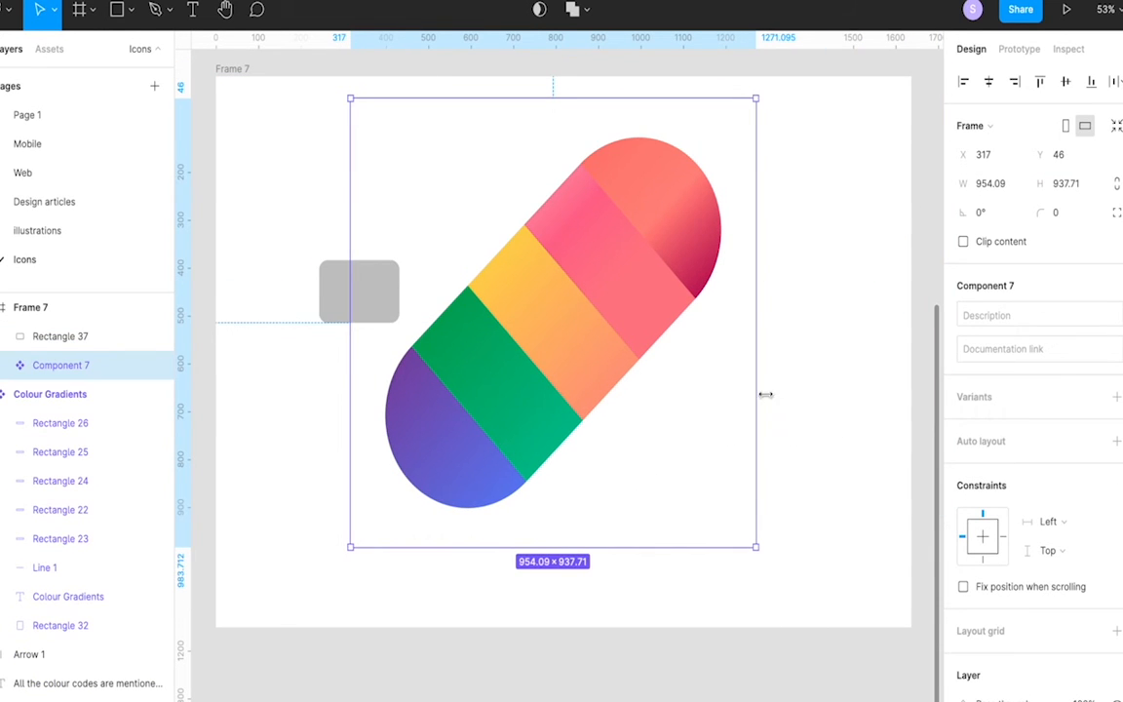
drag(757, 558, 763, 324)
- Place the rounded rectangle over the capsule's purple end and centre both the rectangle and the capsule horizontally in the frame
drag(348, 304, 548, 558)
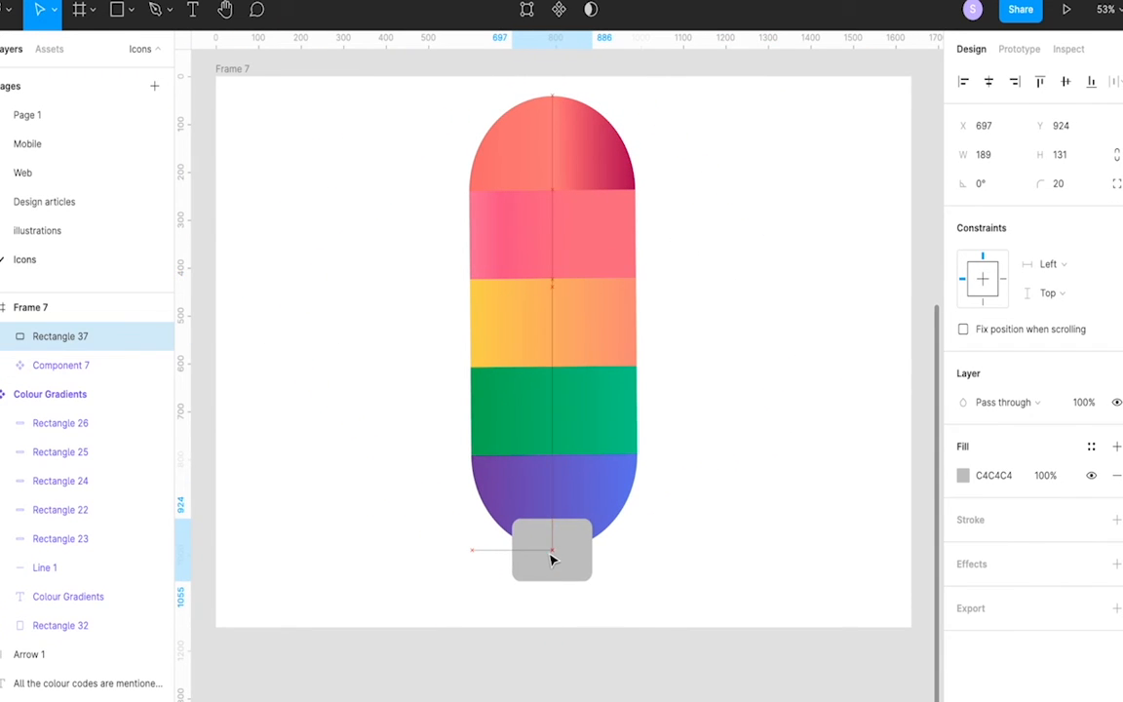
click(989, 81)
click(616, 230)
click(990, 82)
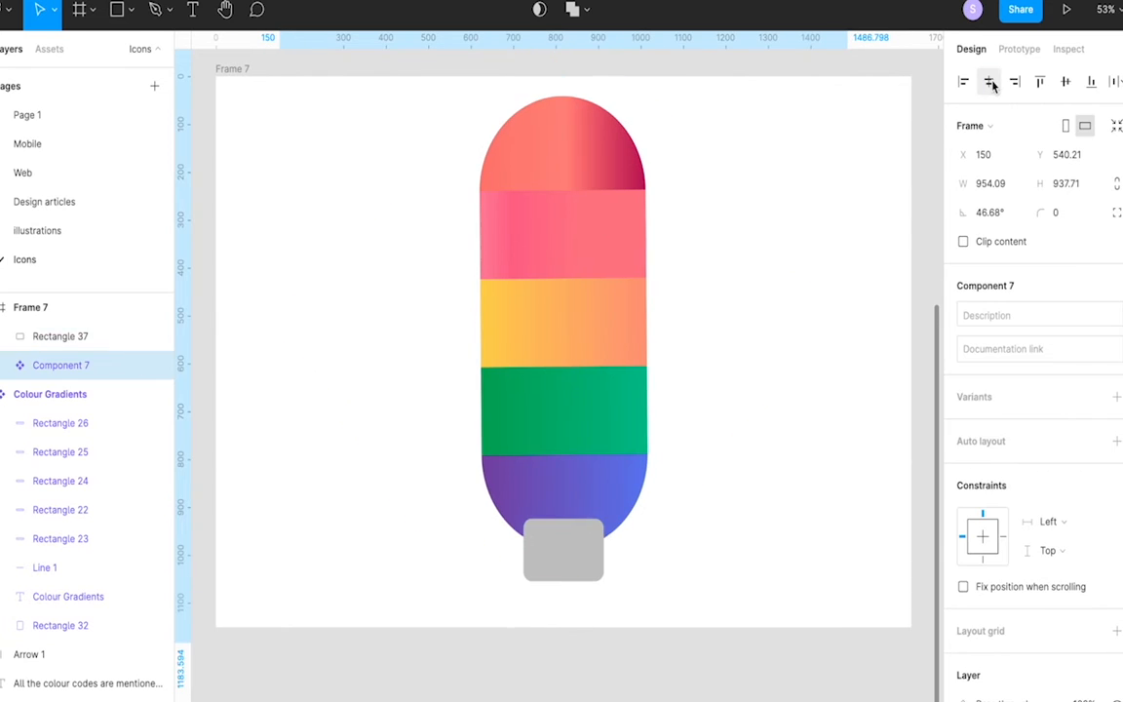
- Send the rounded rectangle behind the capsule and set its fill to the light grey F3F4F6
click(577, 538)
key(ctrl+bracketleft)
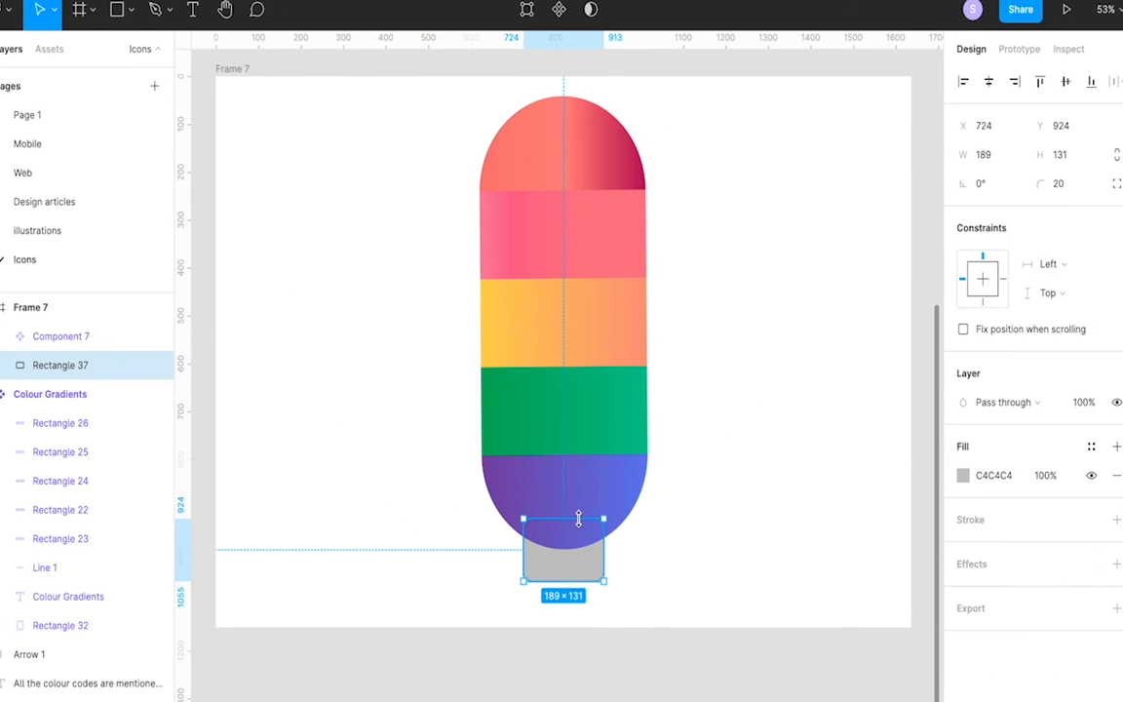
click(961, 476)
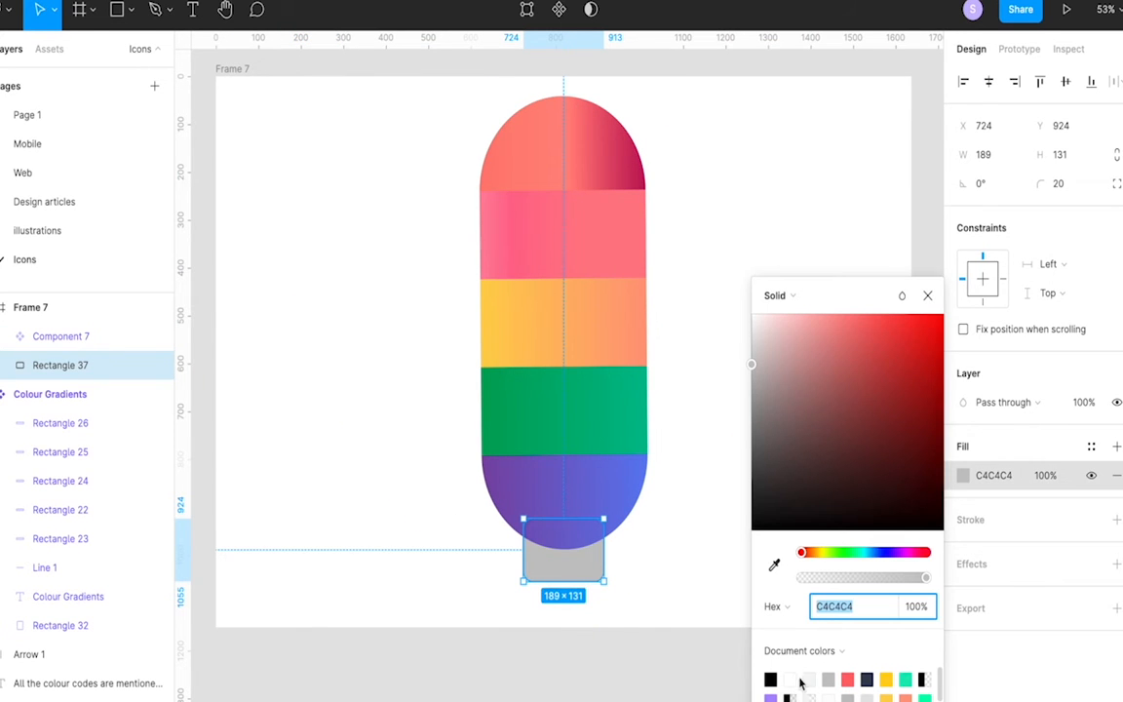
click(805, 677)
click(622, 664)
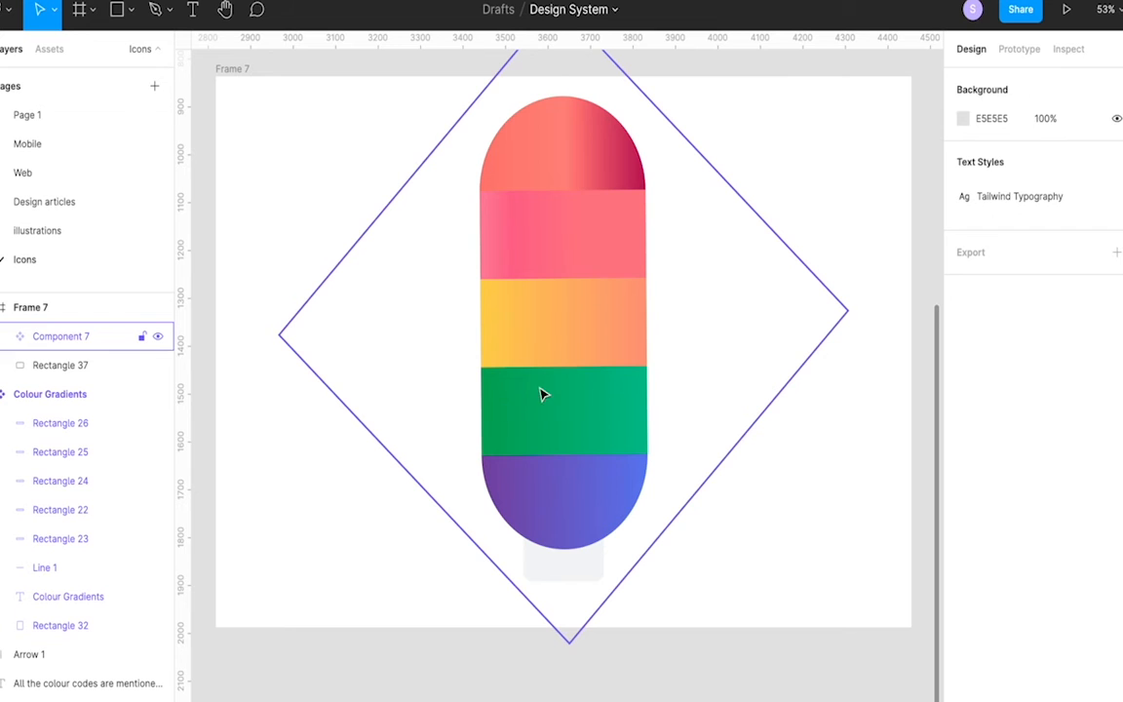
- Move the capsule up to Y 440.09 and shift the rounded rectangle up to Y 824, centred behind the purple end
drag(550, 570, 573, 508)
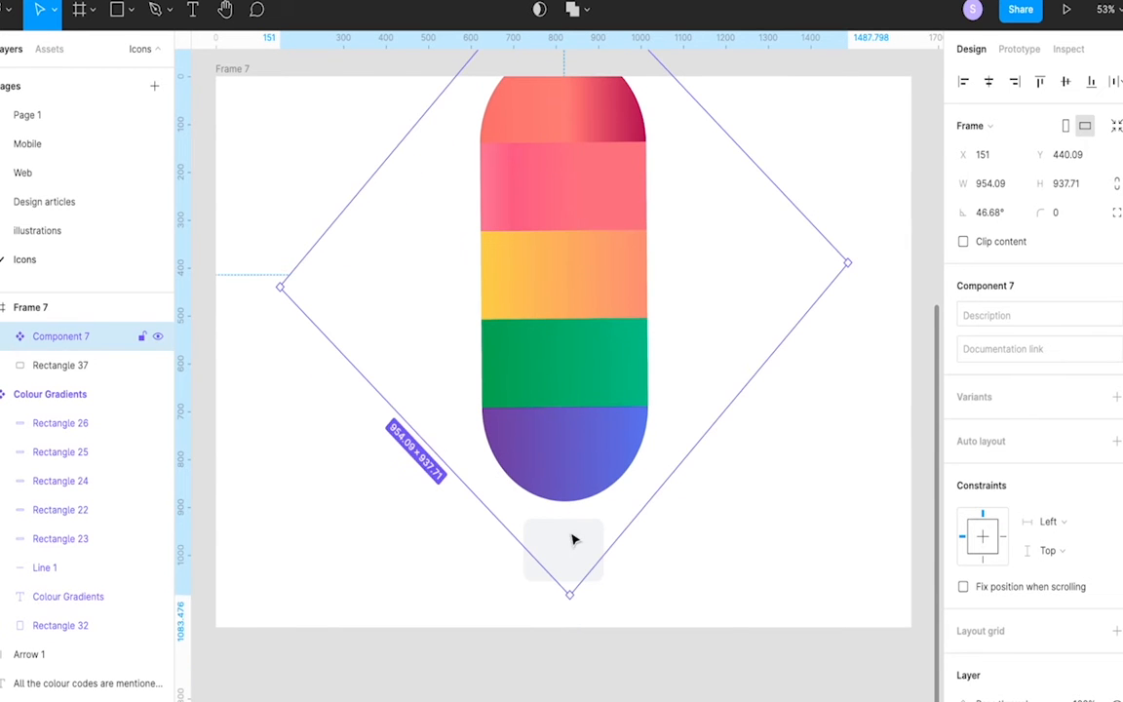
click(613, 563)
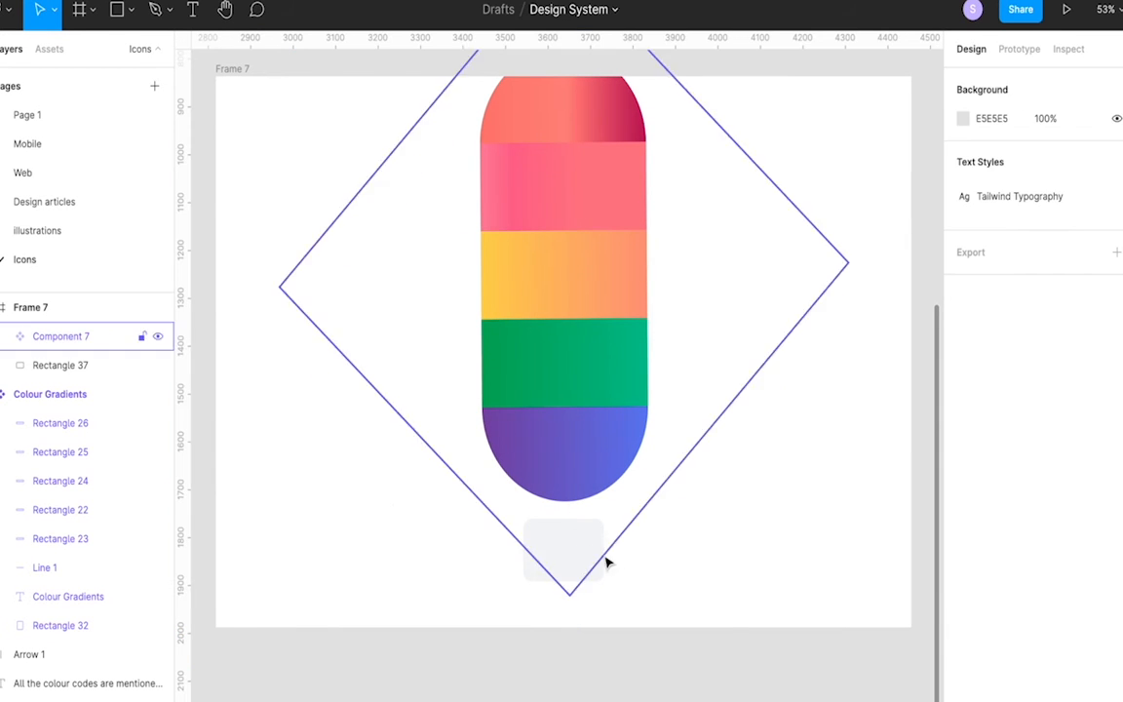
click(95, 363)
drag(578, 541, 581, 513)
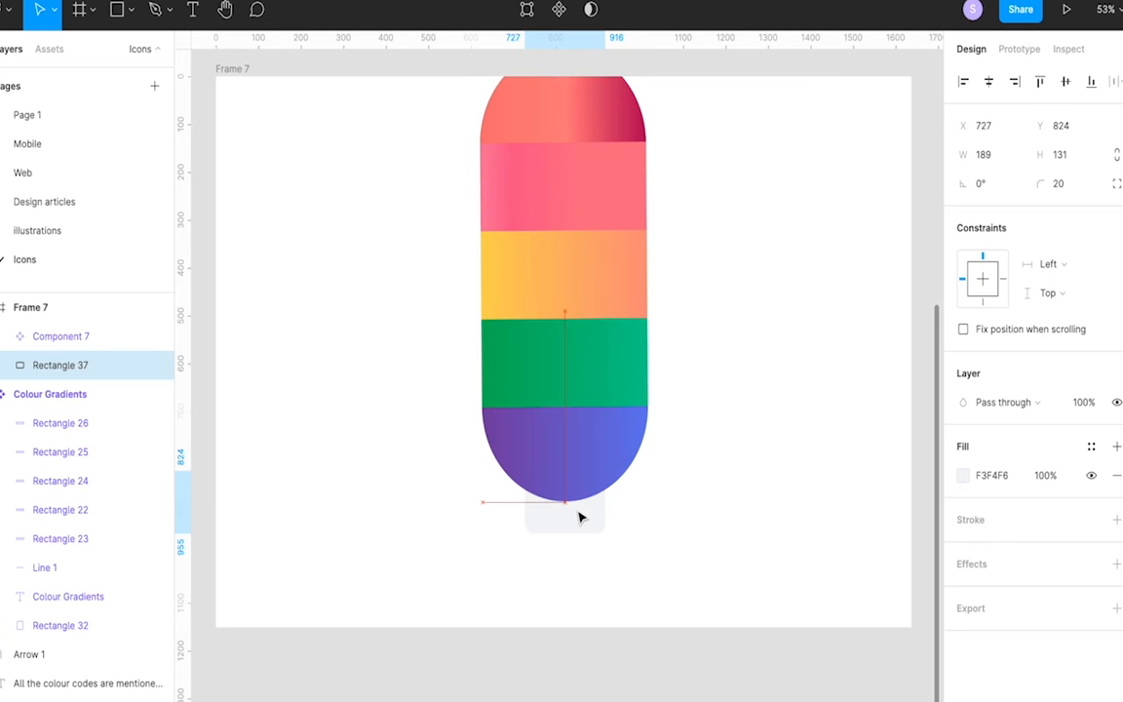
- Draw a rectangle about 222 × 206 and place it just below the capsule's purple end
scroll(579, 517, up, 5)
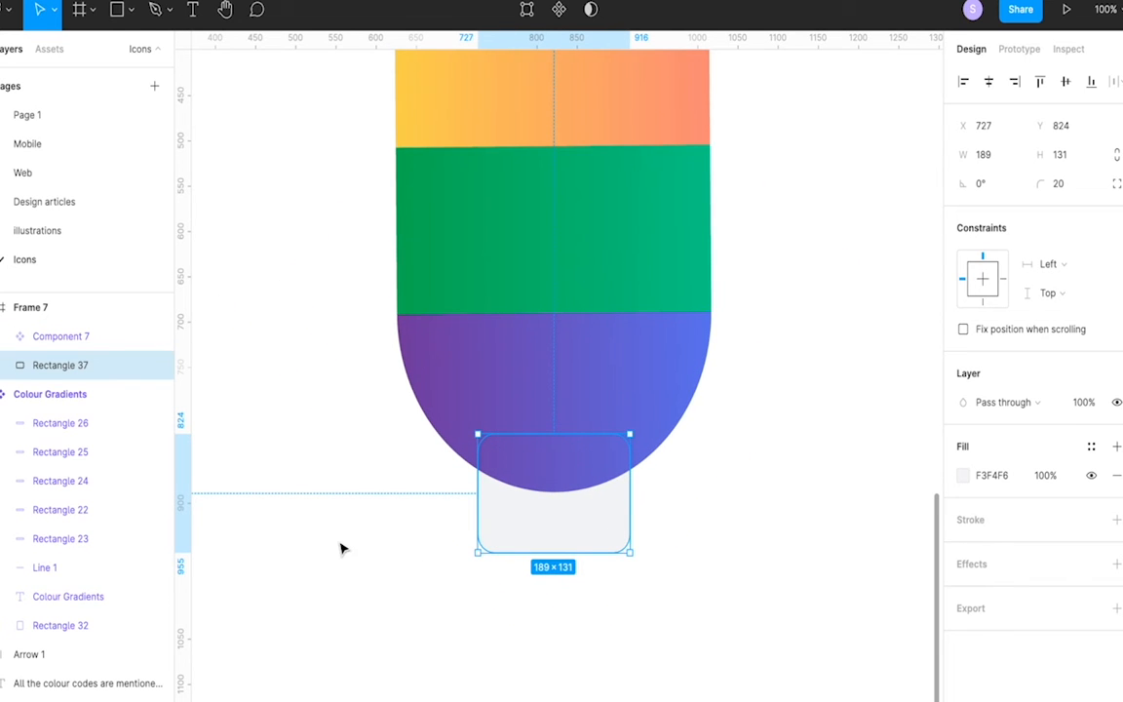
mouse_move(272, 493)
mouse_down()
mouse_move(431, 672)
mouse_move(452, 673)
mouse_up()
mouse_move(346, 571)
mouse_down()
mouse_move(562, 571)
mouse_move(573, 587)
mouse_up()
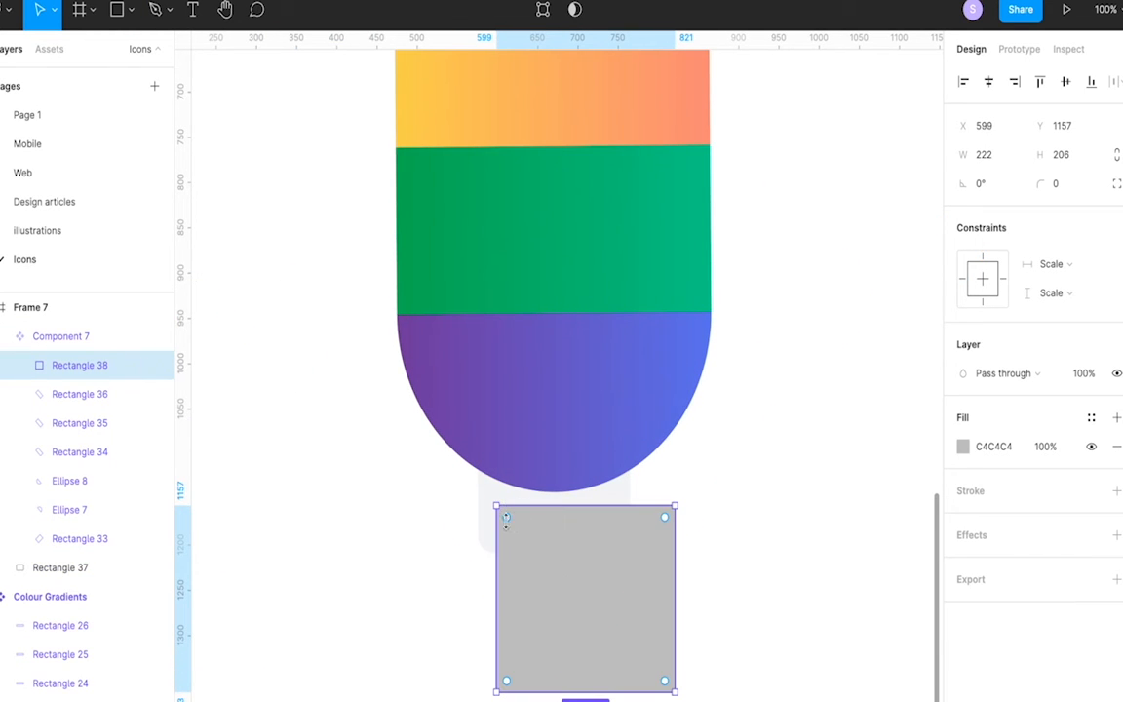
- Reshape the new rectangle into a trapezoid with a base about 349 wide, moving the upper-right corner inward and the lower corners outward
double_click(511, 554)
drag(674, 507, 620, 512)
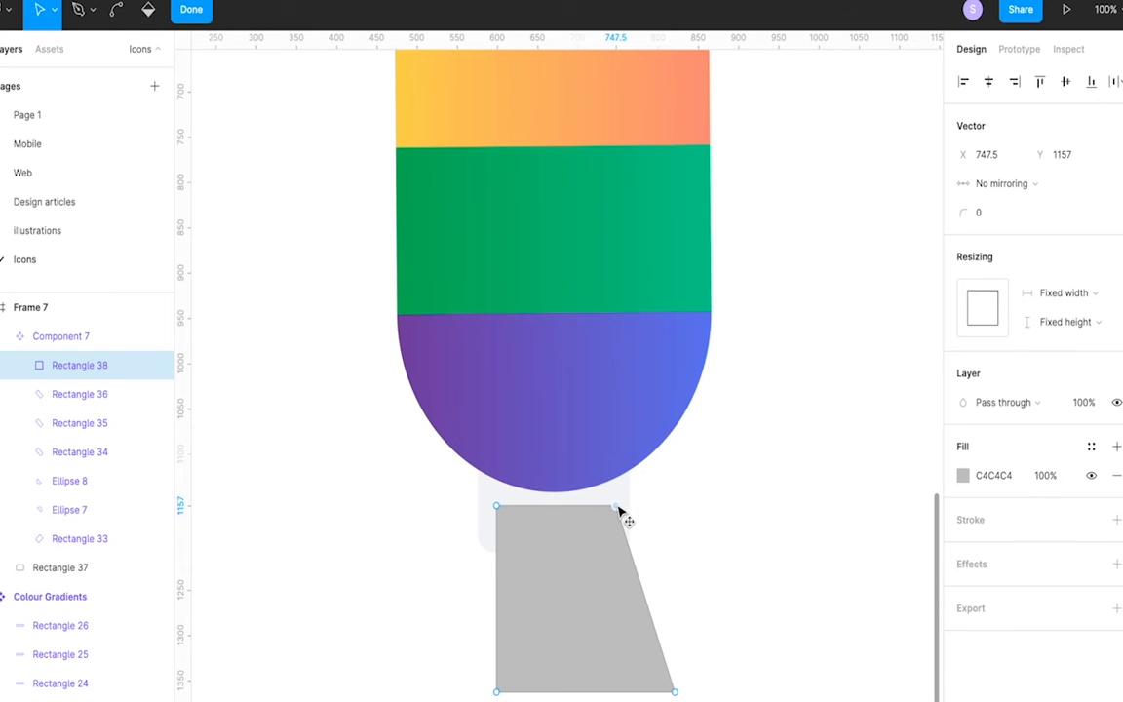
drag(496, 693, 420, 693)
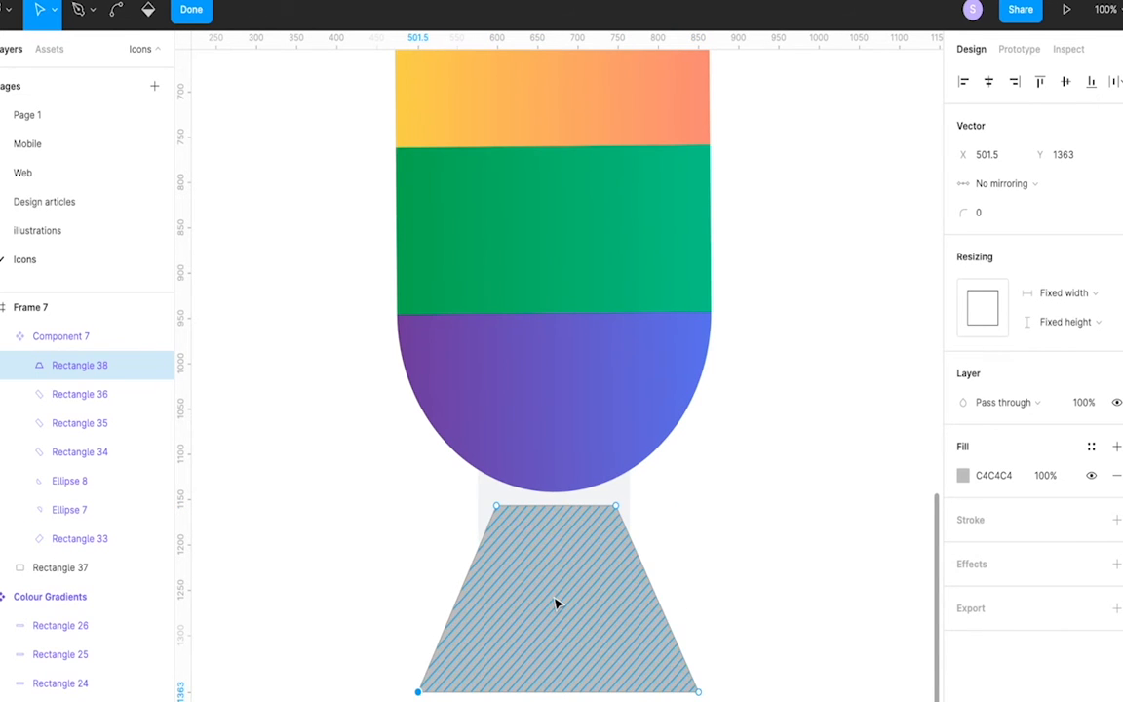
- Run the Webgradients plugin on the trapezoid, apply the 028 Plum Plate gradient and close the plugin
click(963, 475)
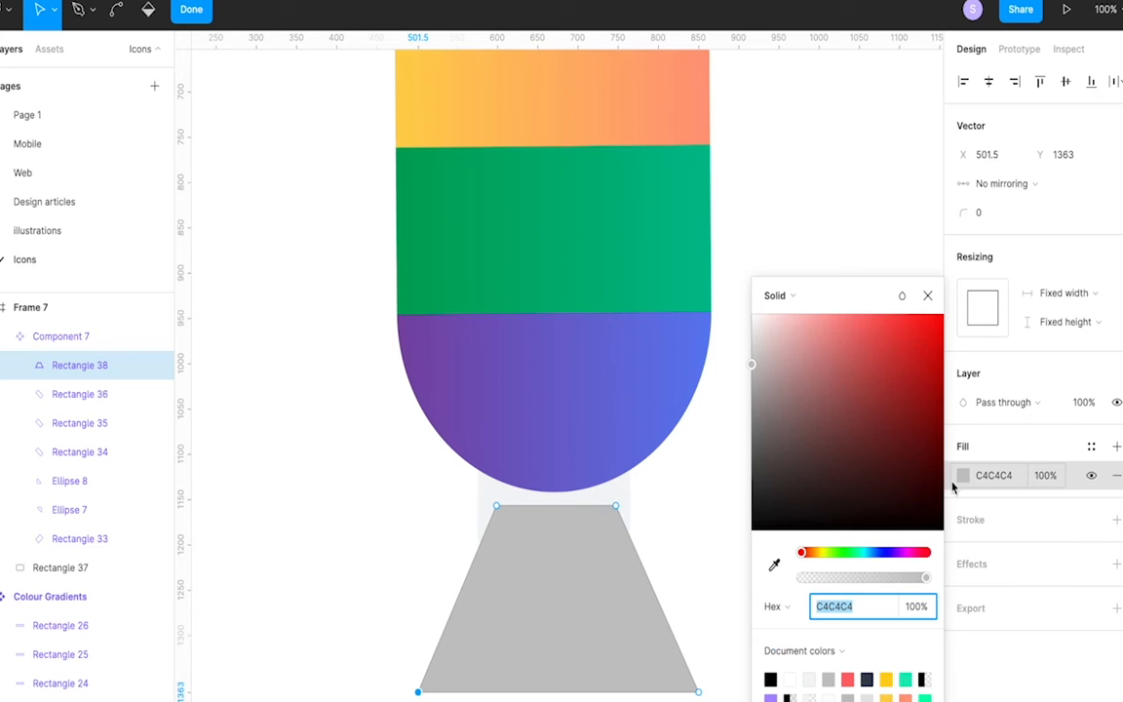
click(738, 479)
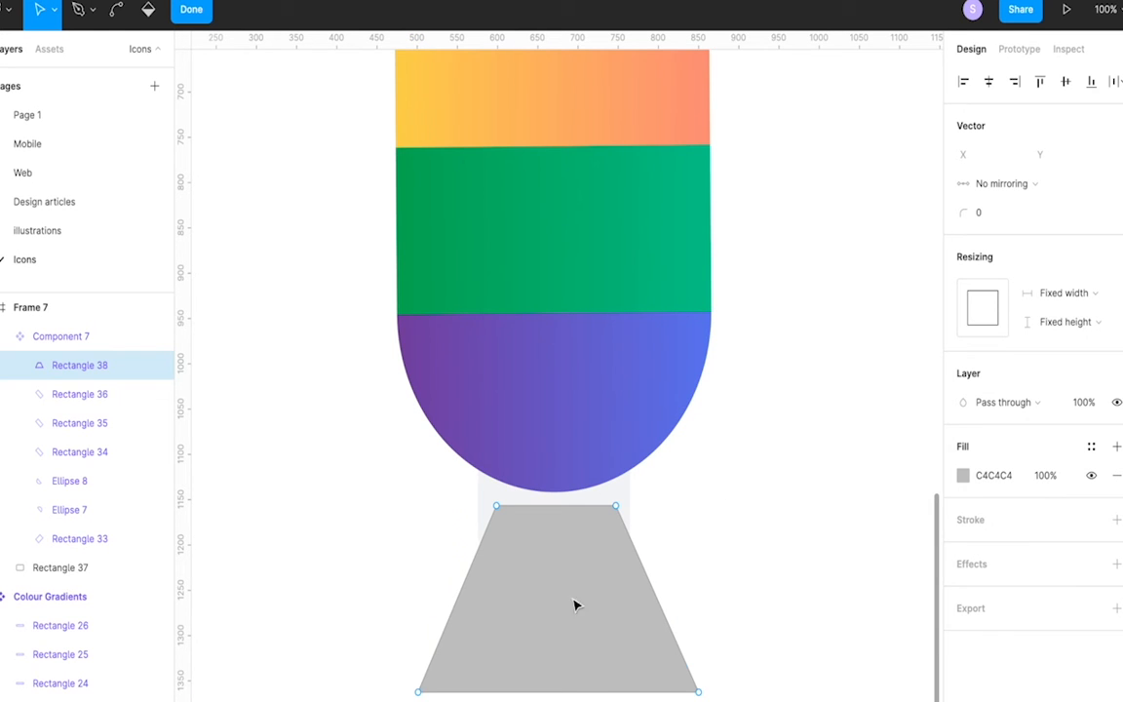
right_click(552, 511)
mouse_move(666, 589)
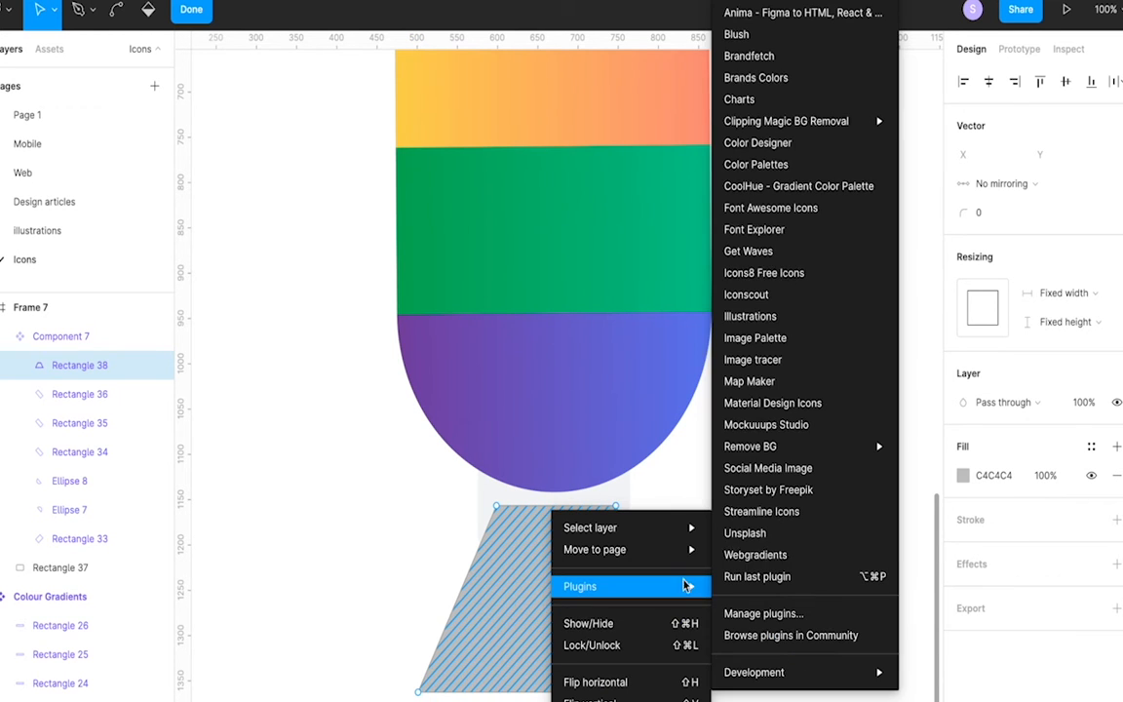
click(751, 555)
scroll(702, 564, down, 3)
scroll(309, 448, down, 8)
scroll(309, 451, down, 8)
click(298, 361)
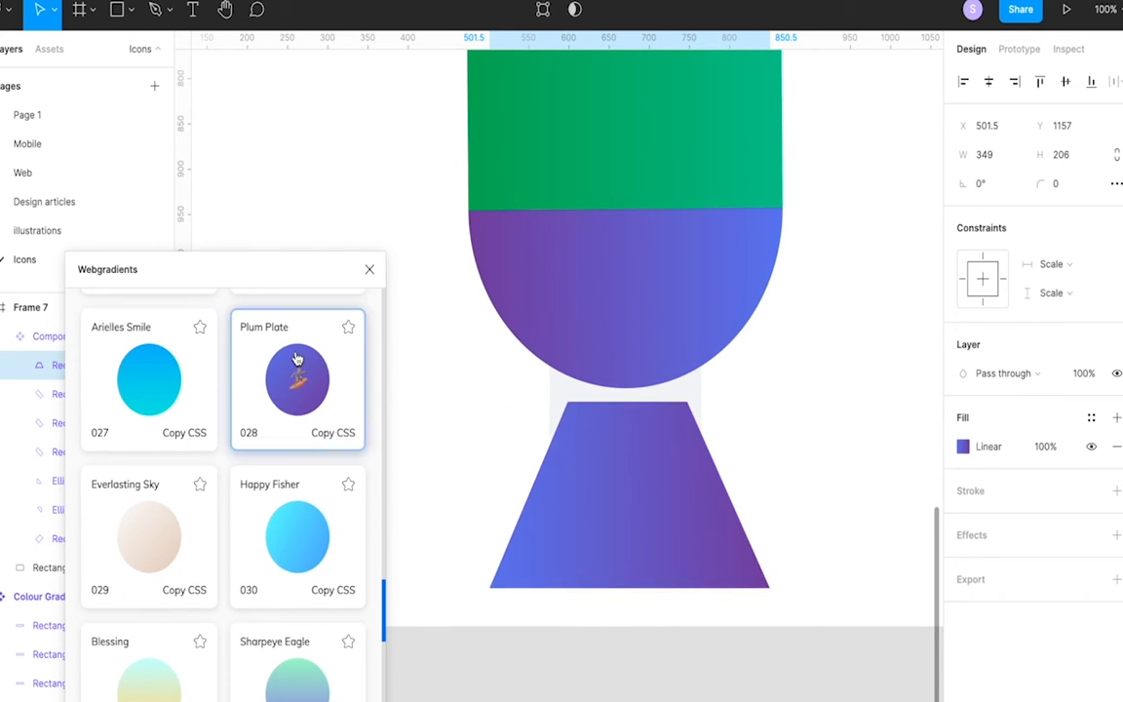
click(369, 270)
click(421, 401)
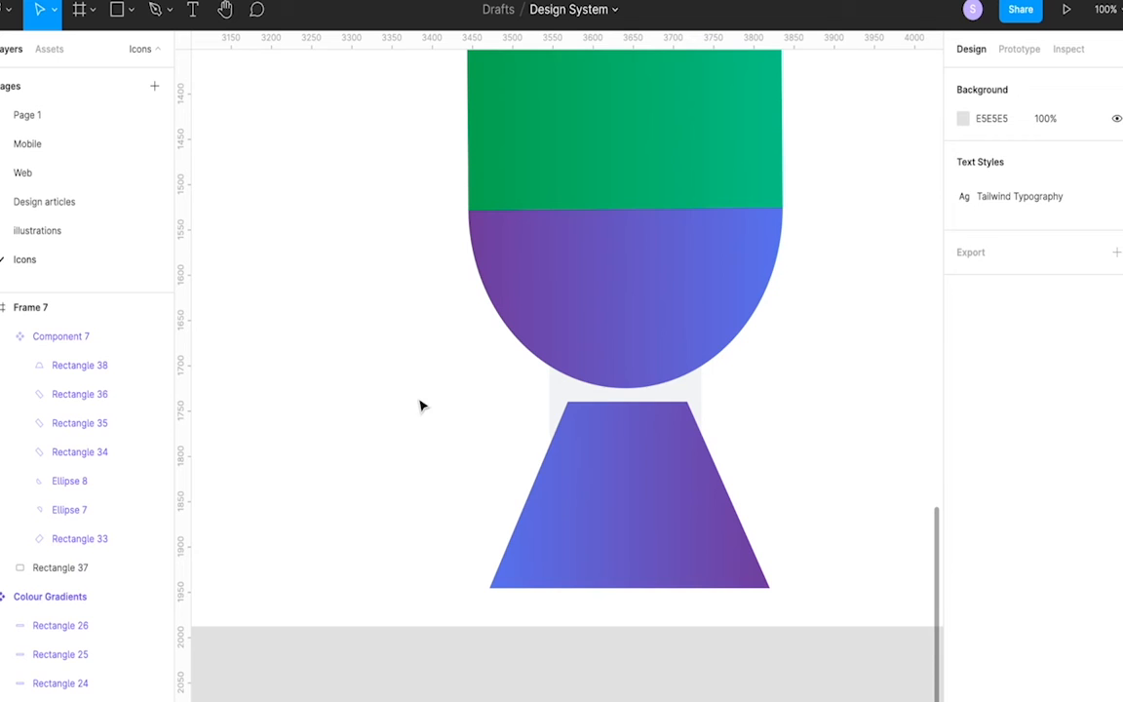
- Move the trapezoid slightly down to Y 921 and out of the capsule component
double_click(645, 453)
mouse_move(675, 516)
mouse_down()
mouse_move(671, 542)
mouse_move(670, 531)
mouse_up()
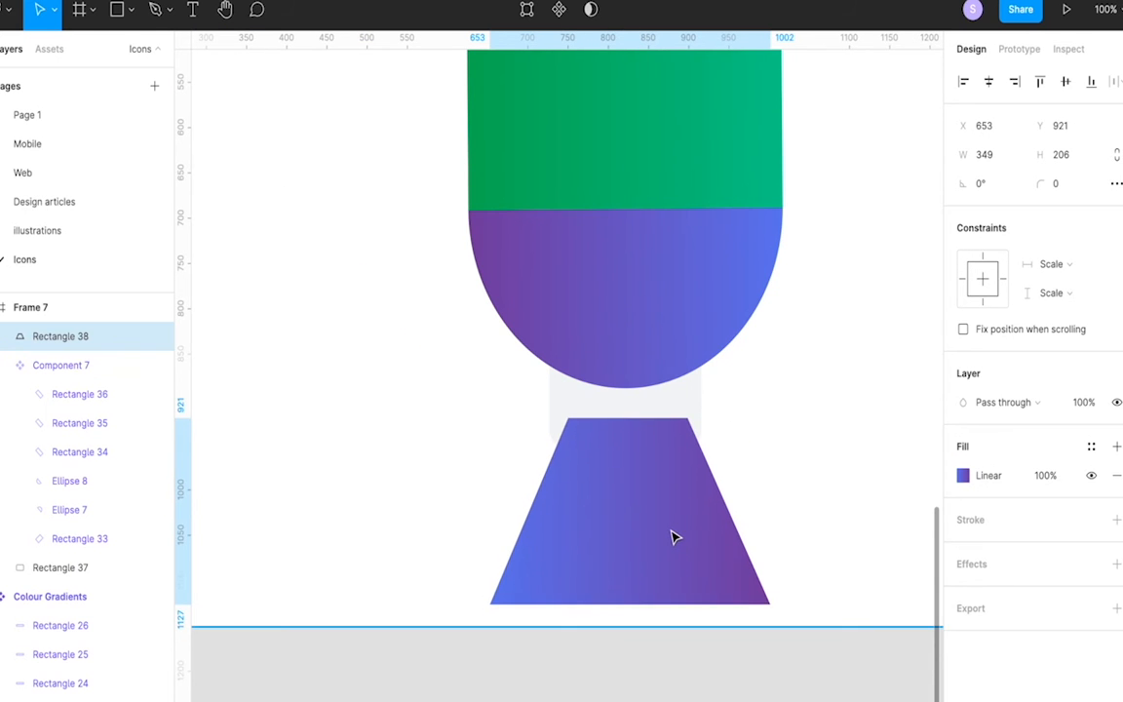
click(672, 404)
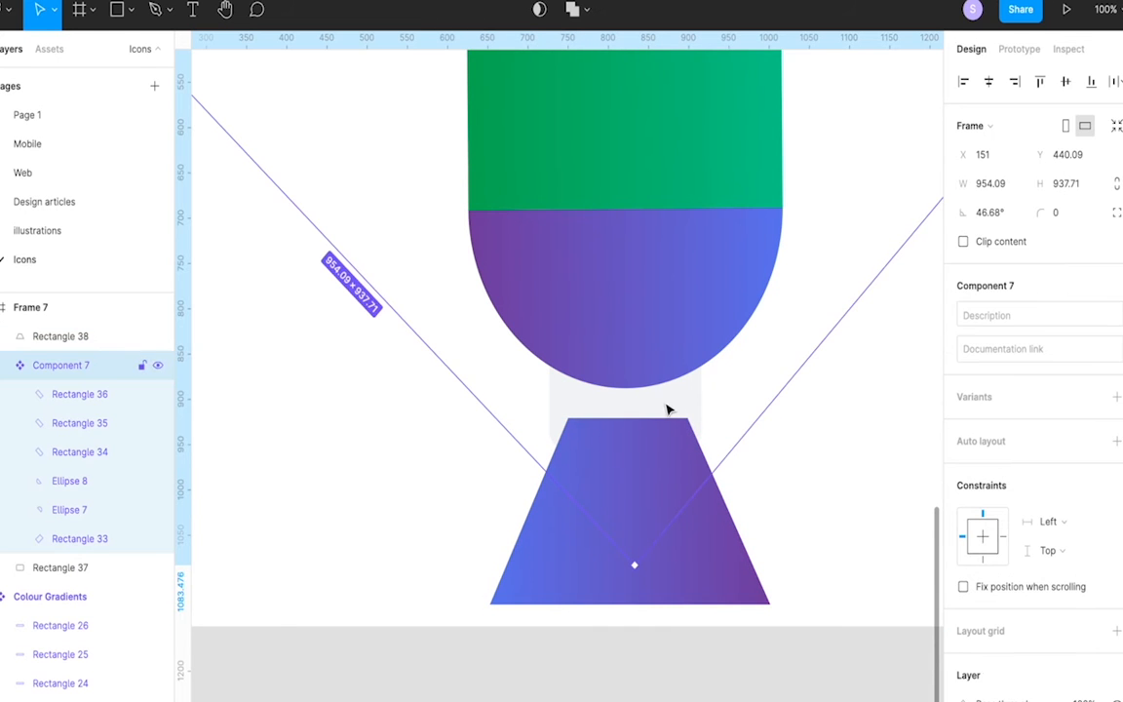
- Try stacking the light grey rounded rectangle in front of the capsule but behind the trapezoid
click(36, 346)
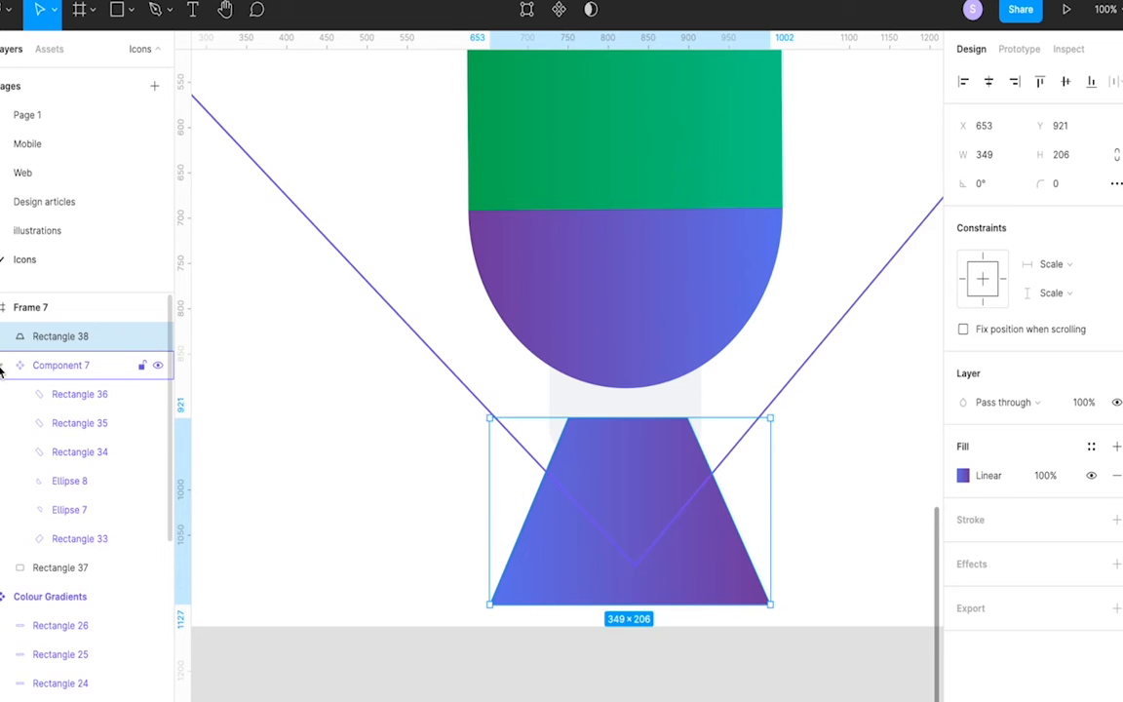
click(3, 364)
click(50, 391)
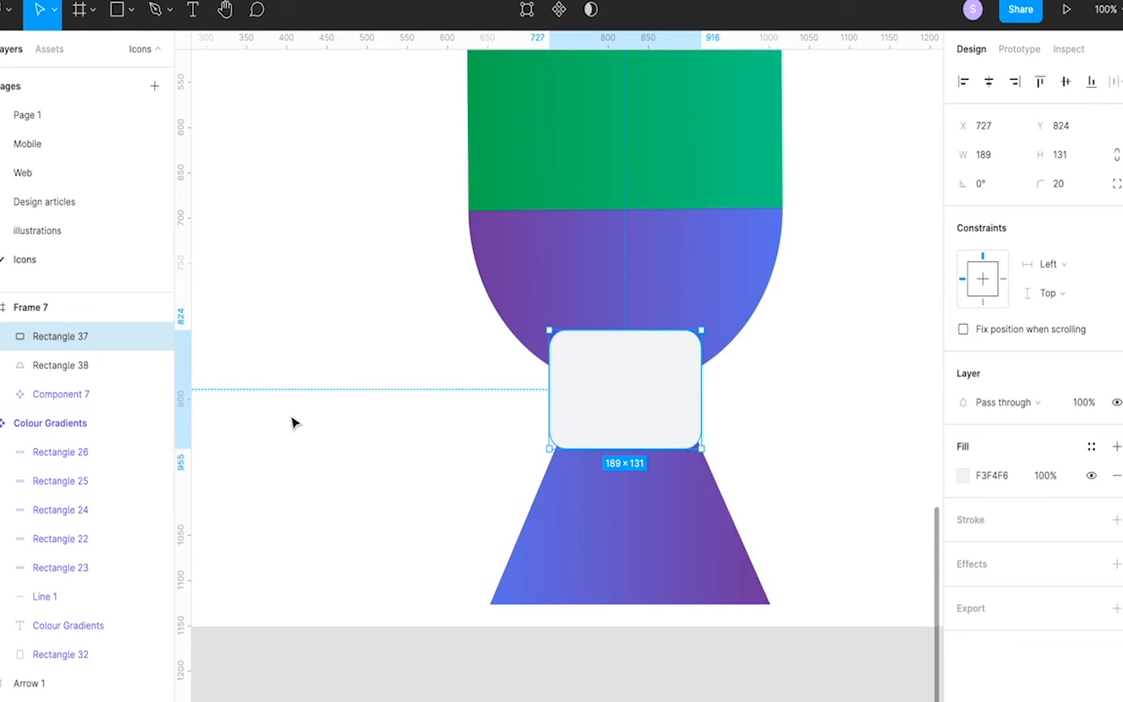
drag(148, 343, 150, 384)
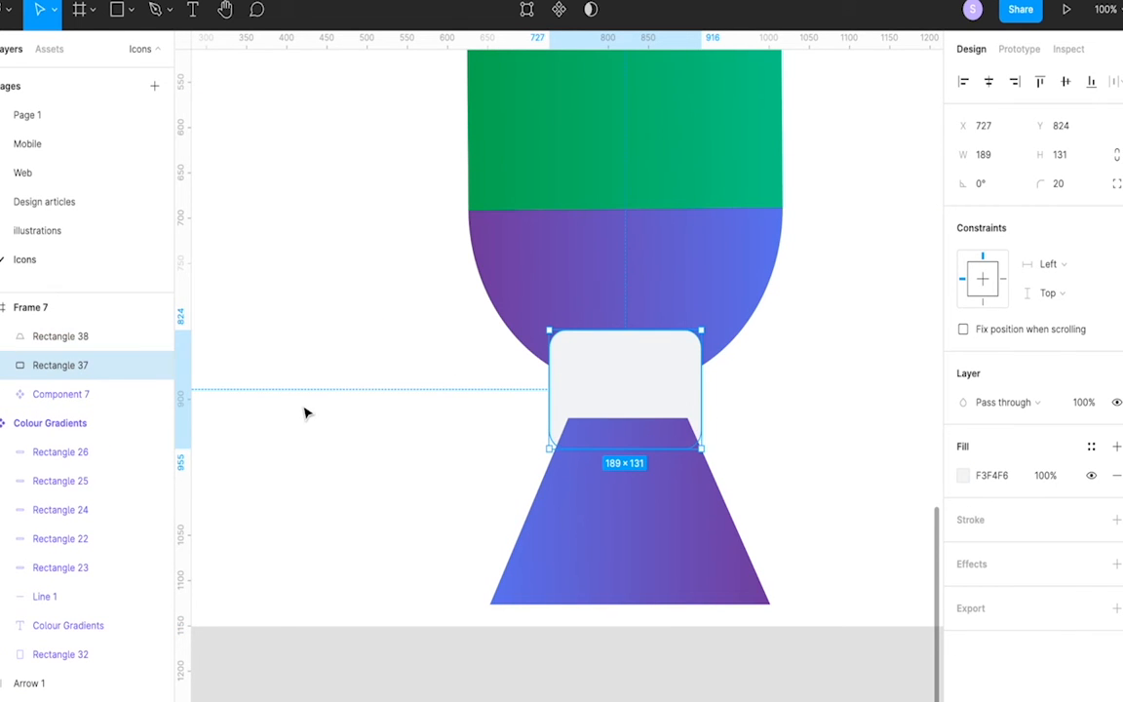
click(306, 409)
- Return the light grey rounded rectangle to the layer behind the capsule component
click(658, 332)
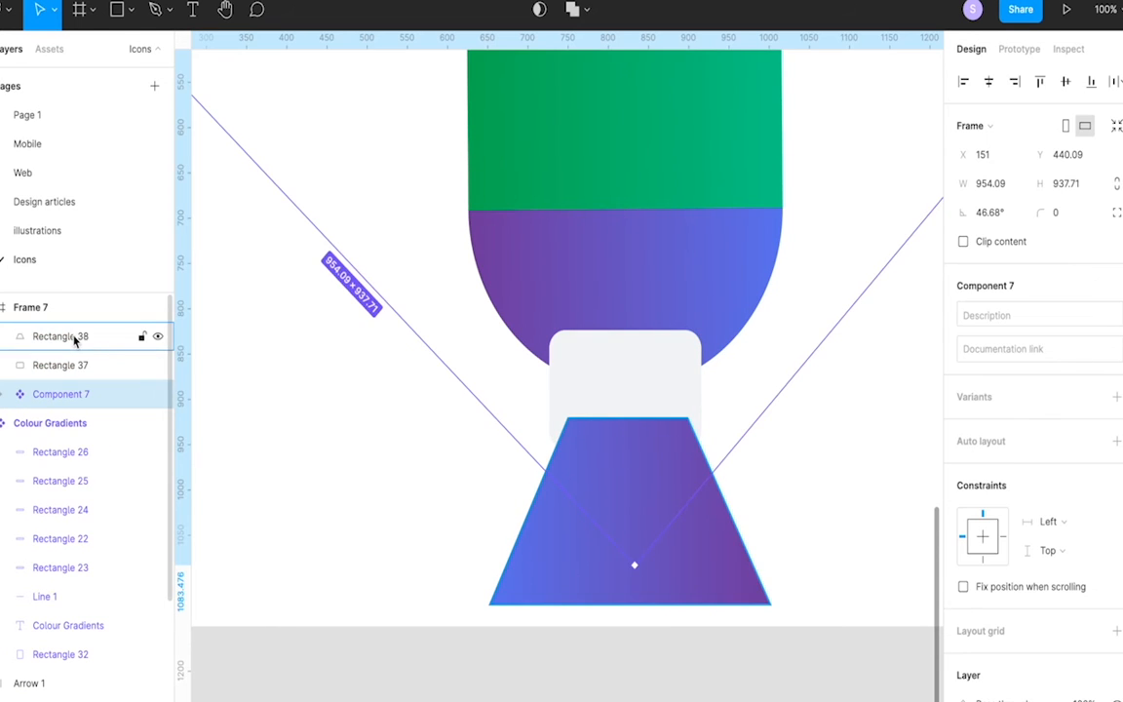
click(62, 369)
drag(64, 370, 64, 400)
click(346, 414)
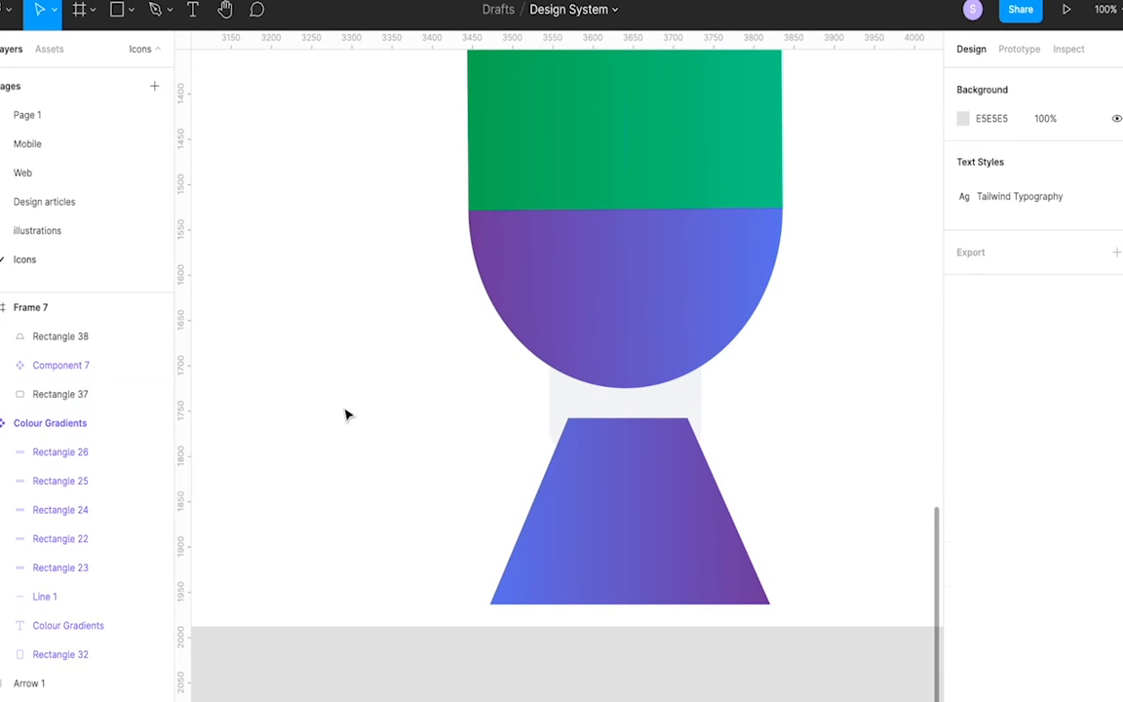
scroll(602, 439, down, 5)
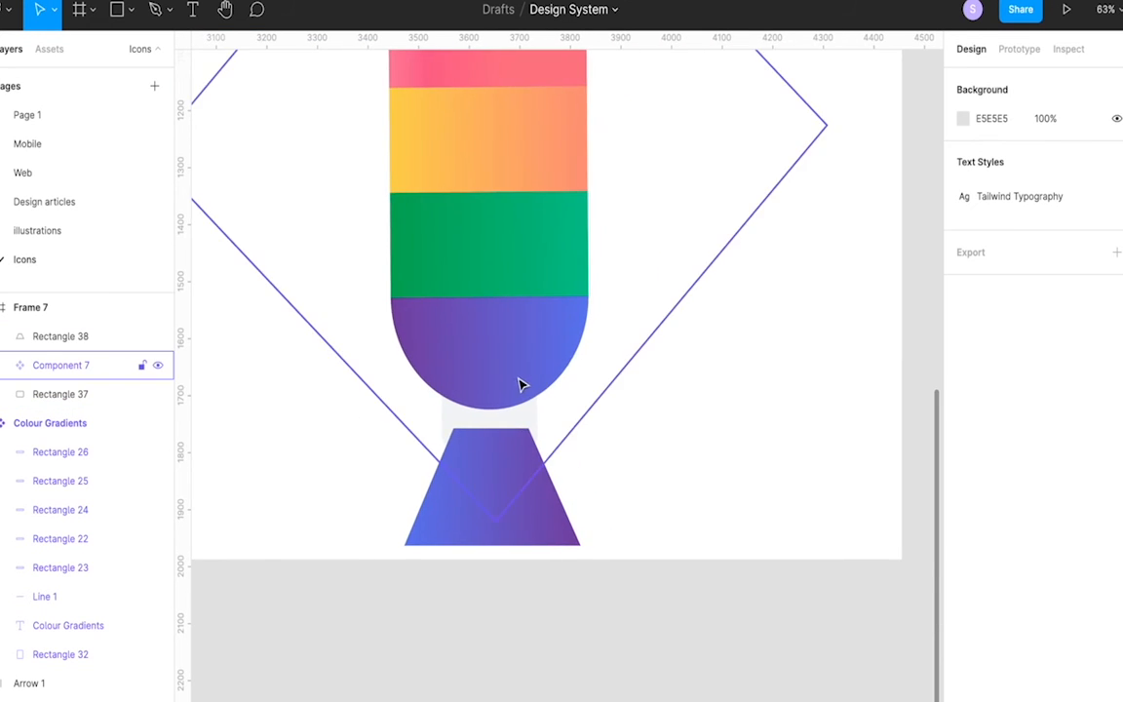
- Create a single component from the capsule, the light grey stem and the trapezoid in Frame 7
scroll(331, 173, down, 2)
drag(286, 165, 601, 575)
key(ctrl+alt+k)
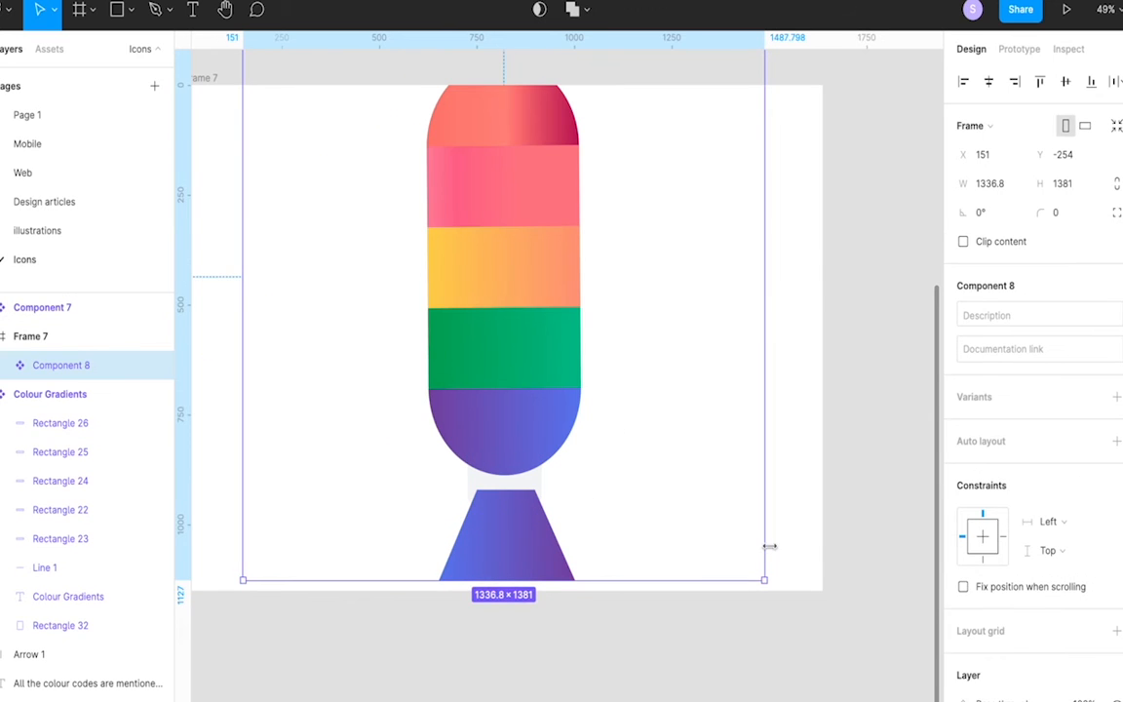
- Scale the new icon component down to 765 by 780 and place it at X 375, Y 0 in Frame 7
drag(764, 581, 536, 308)
drag(420, 181, 503, 290)
scroll(472, 381, up, 3)
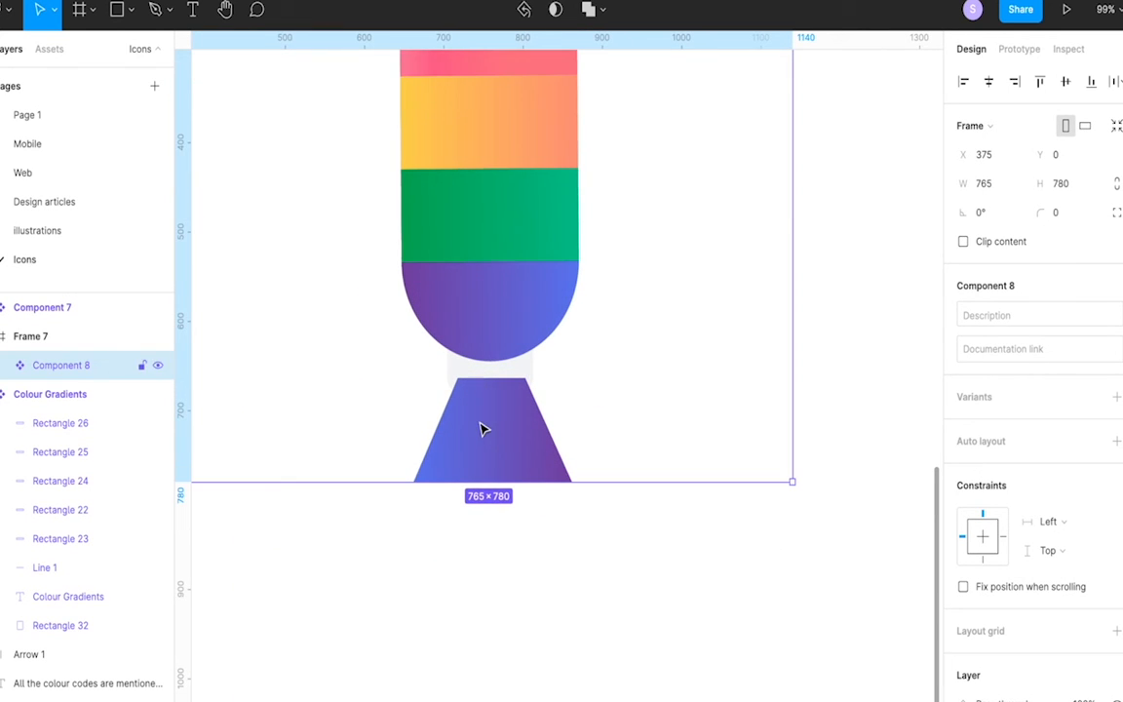
- Draw a horizontal bar with corner radius 100 below the trapezoid and set it to 300 wide by 33 high
drag(355, 564, 659, 574)
key(r)
drag(365, 570, 724, 604)
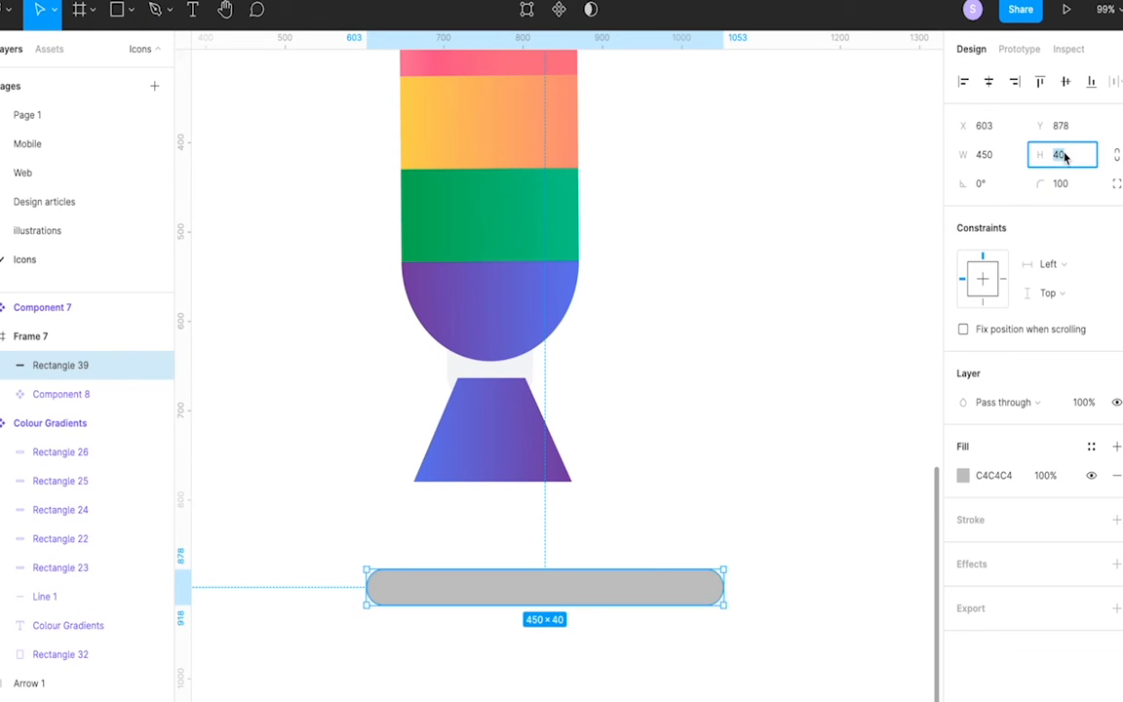
key(Down)
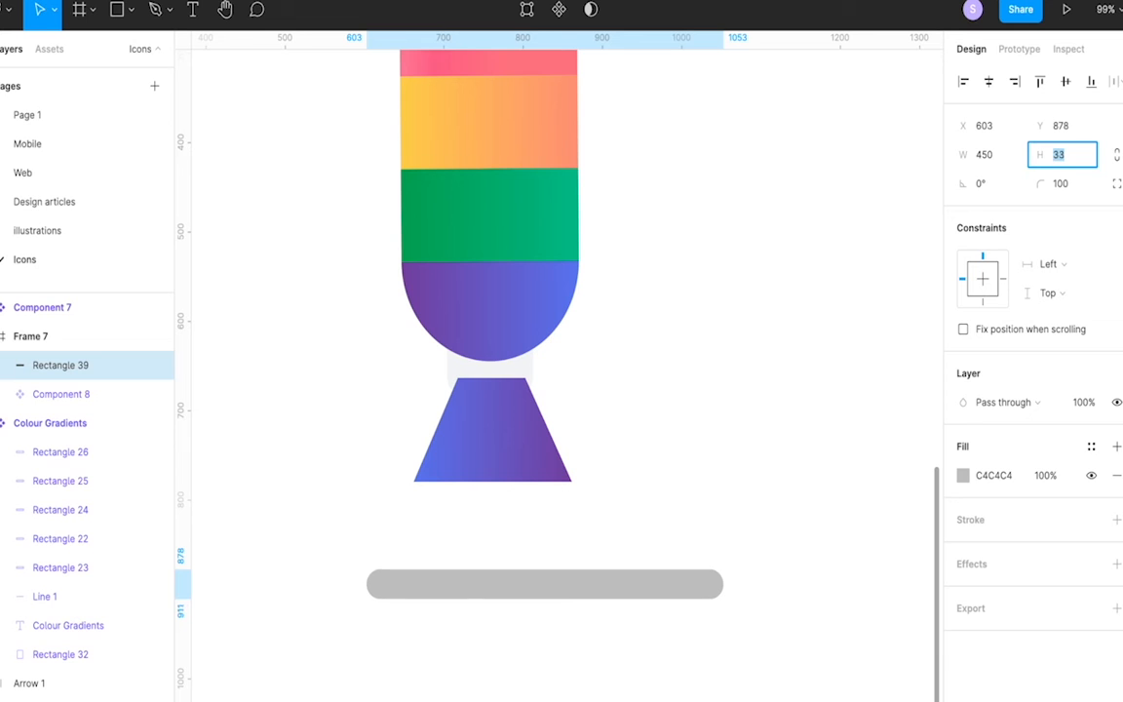
click(996, 164)
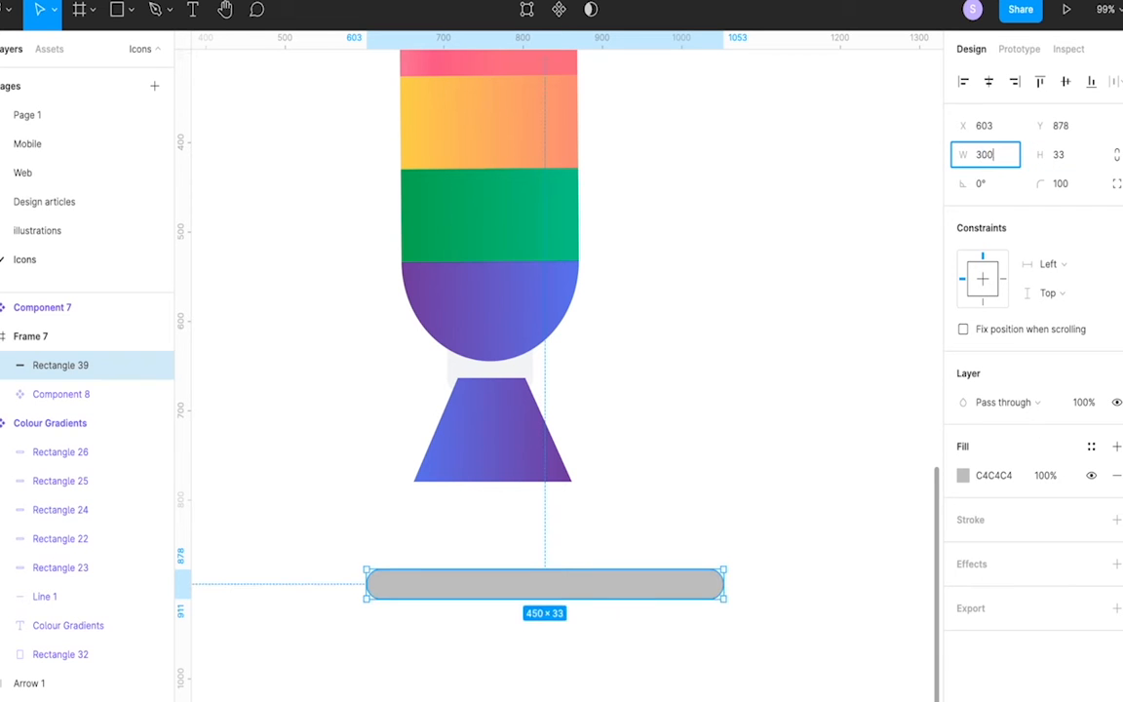
key(Return)
- Rotate the bar to 88.64° as a stick under the trapezoid and stack it behind the icon component
drag(614, 617, 506, 468)
drag(496, 539, 497, 540)
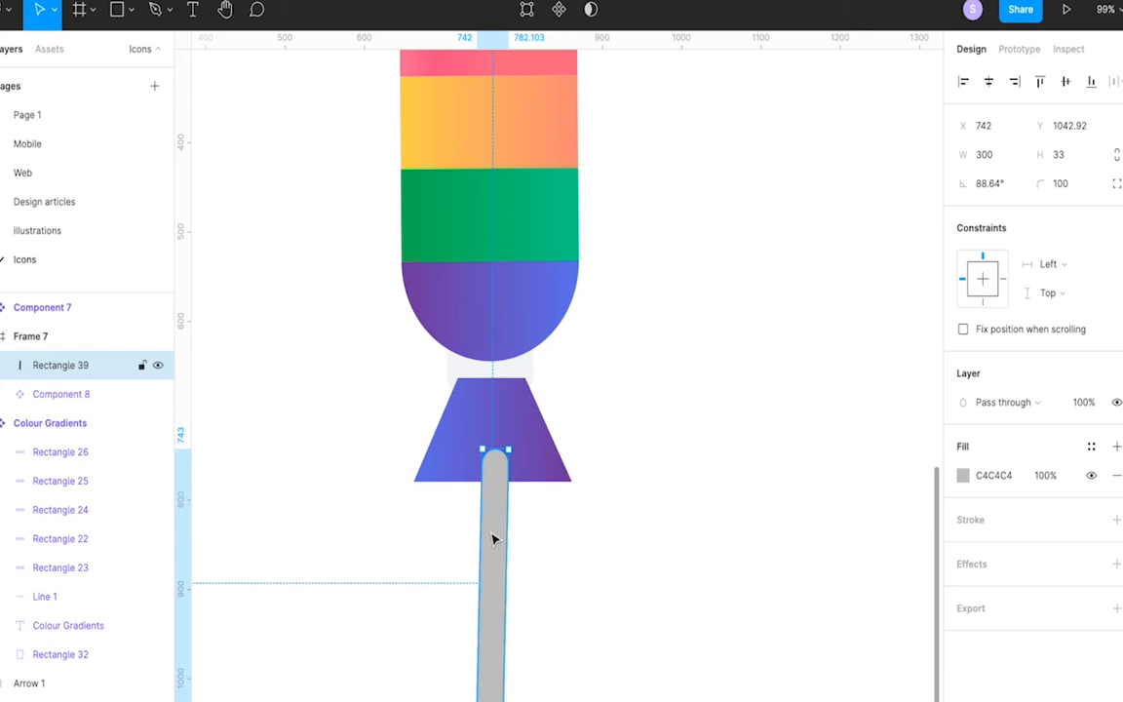
drag(49, 367, 48, 407)
click(673, 439)
- Fill the stick with the light grey document colour
click(492, 558)
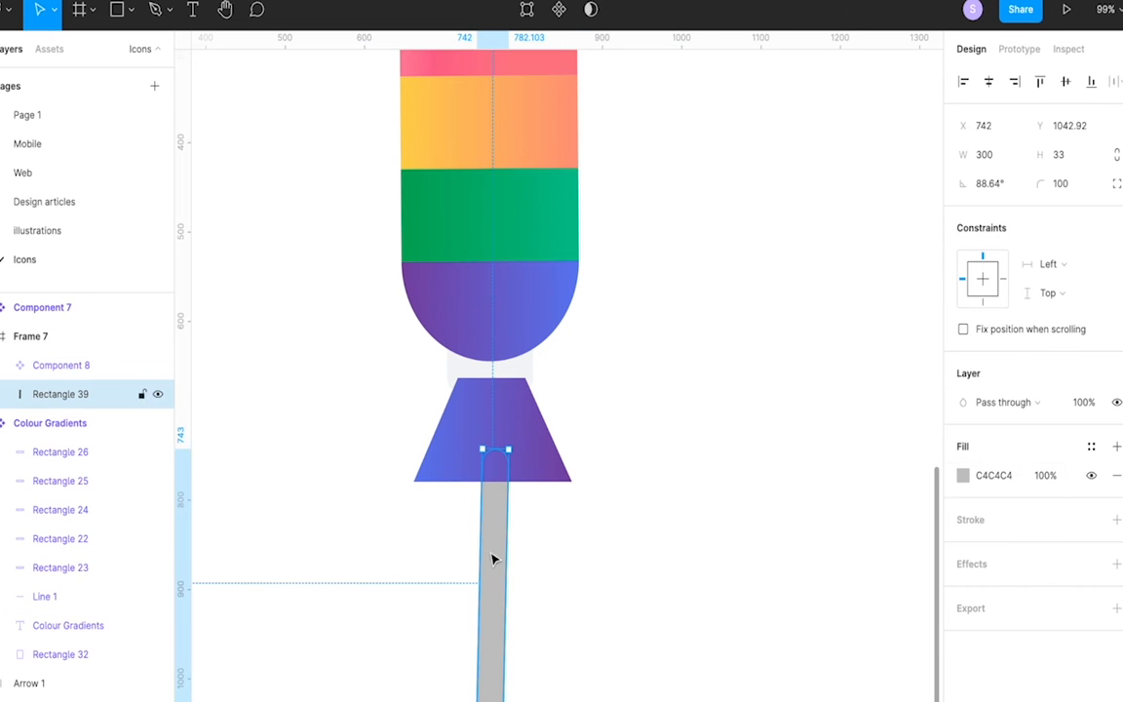
click(963, 477)
click(790, 680)
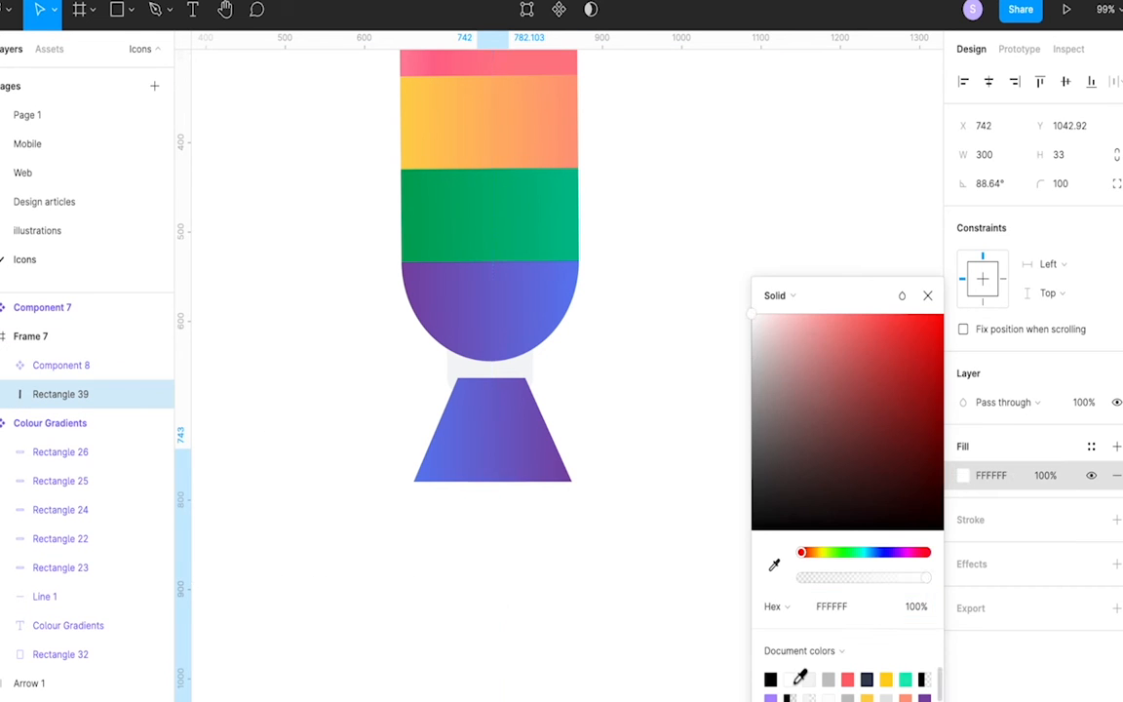
click(810, 680)
click(662, 627)
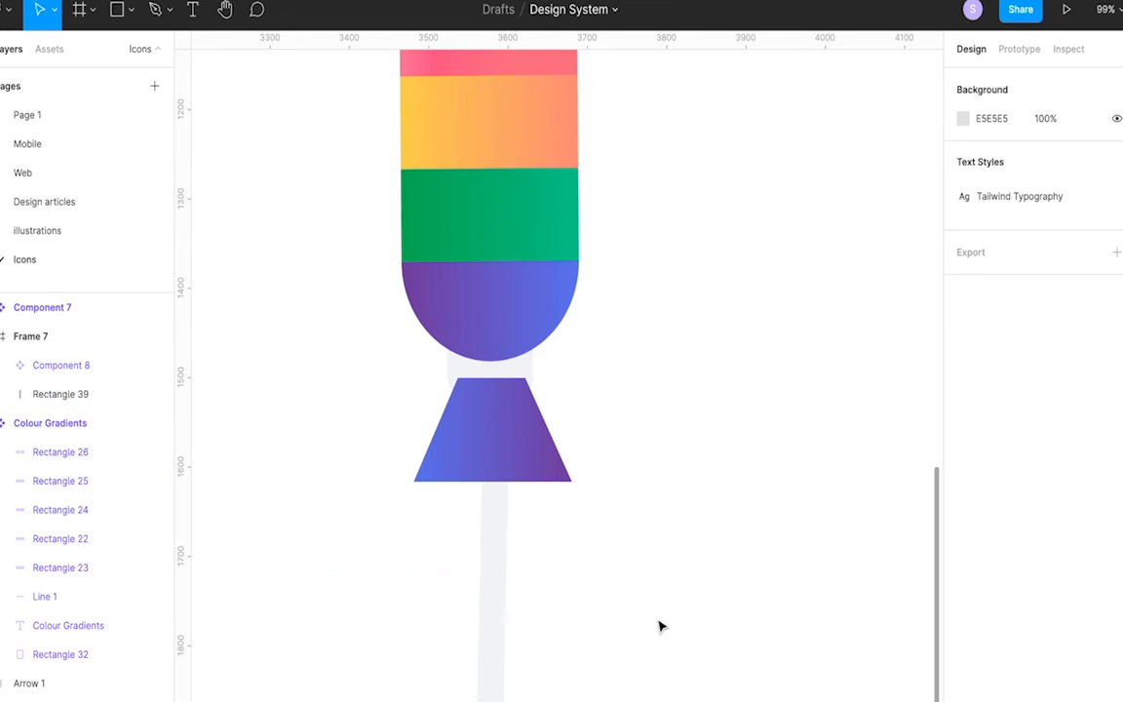
- Create a component from the icon and its stick, and delete the separate Component 8 beside it
scroll(480, 321, down, 5)
drag(351, 307, 698, 664)
key(super+alt+k)
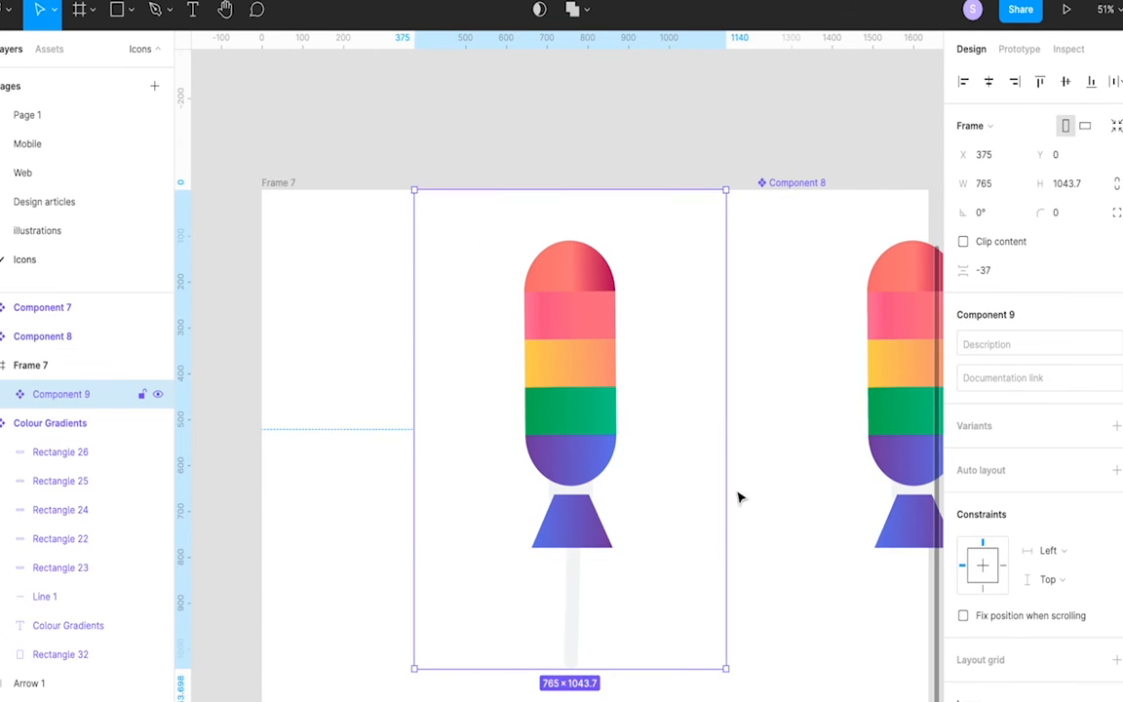
click(848, 386)
key(Delete)
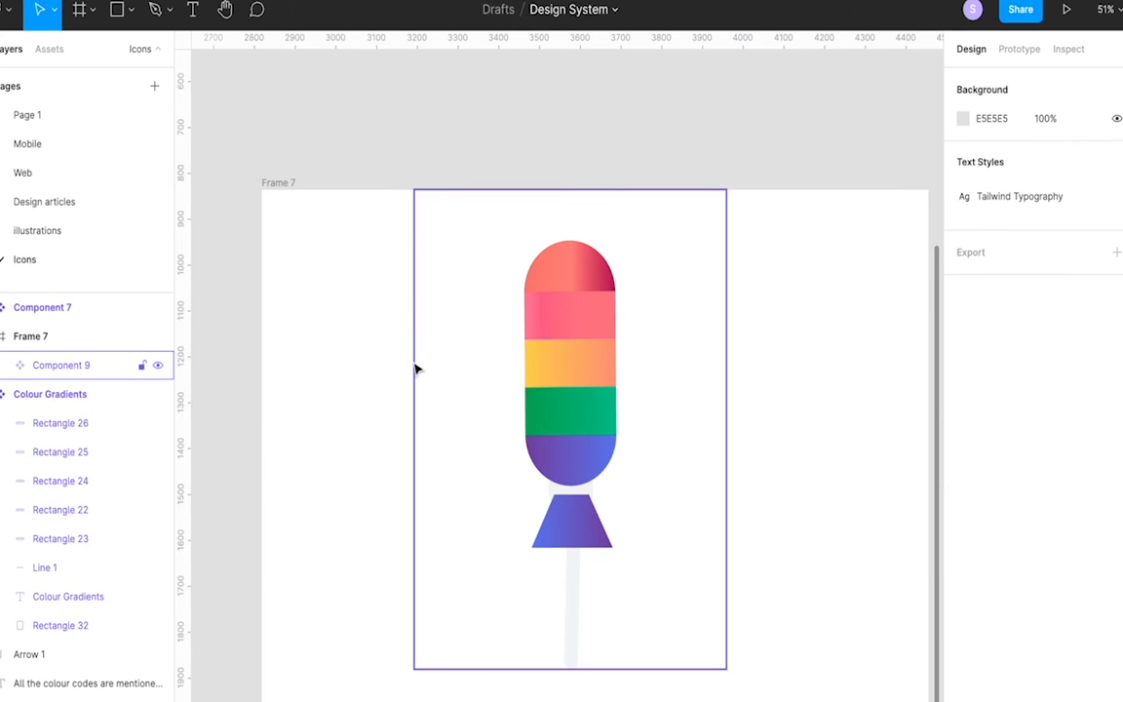
- Move the finished icon component to the right side of Frame 7 and draw an ellipse about 907 by 863 beside it
click(415, 368)
key(o)
drag(328, 299, 686, 674)
drag(587, 504, 524, 415)
mouse_move(694, 620)
mouse_down()
mouse_move(721, 645)
mouse_move(698, 635)
mouse_up()
- Set the ellipse to 900 by 900 and move it to X 96, Y 67
click(990, 156)
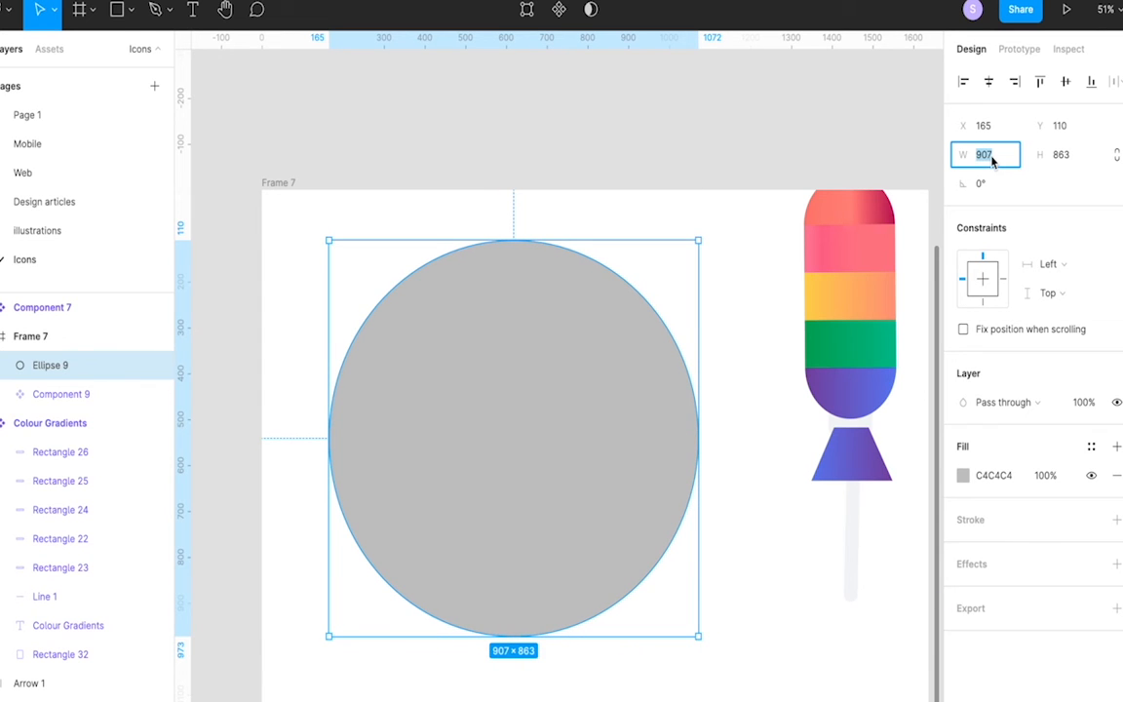
text(900)
click(1077, 156)
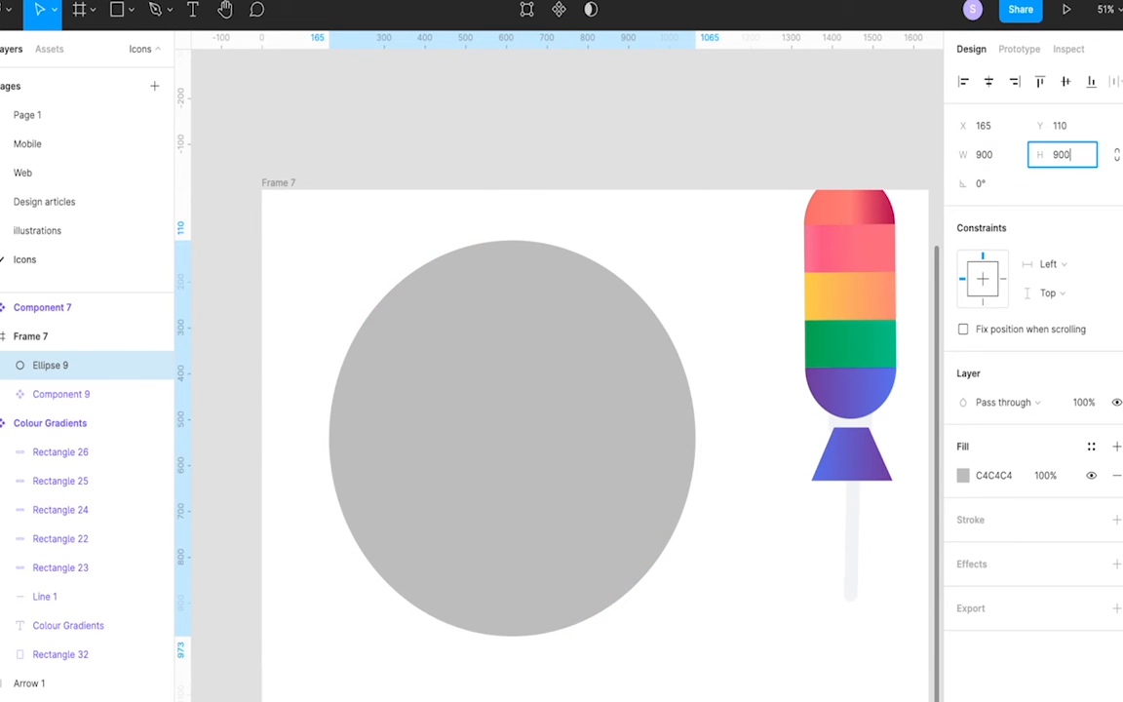
text(900)
key(Return)
drag(544, 453, 520, 433)
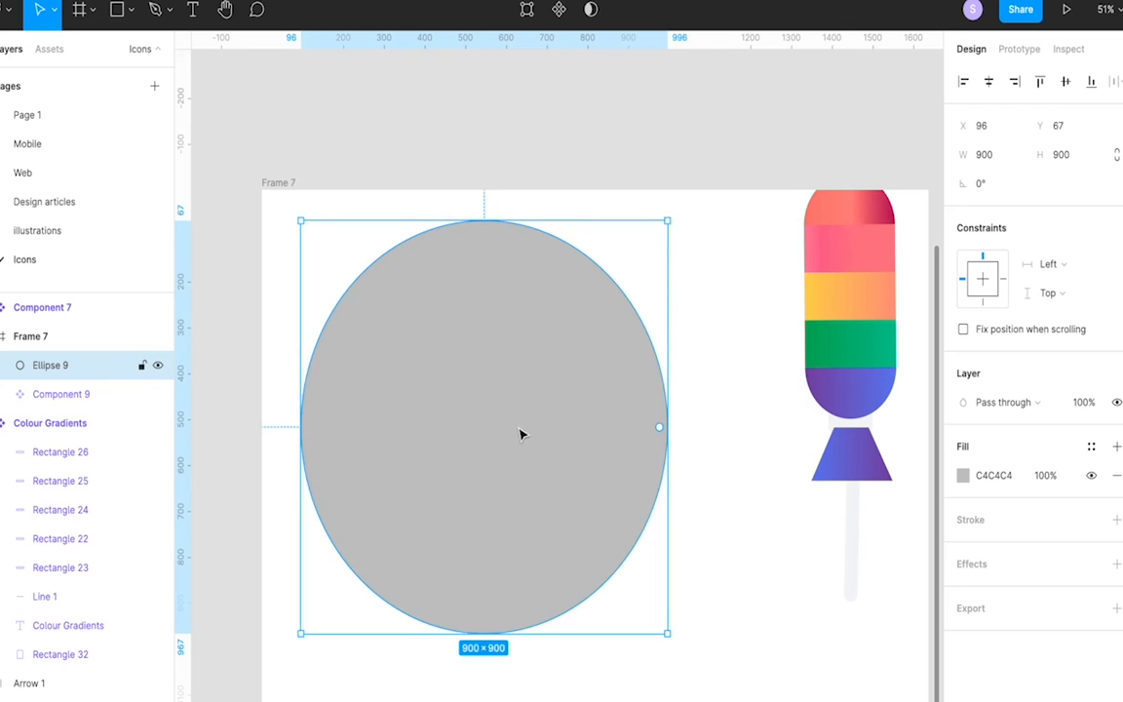
- Duplicate the circle, offset the copy to X 369, and cut it into a semicircle with a -50% arc sweep
key(ctrl+d)
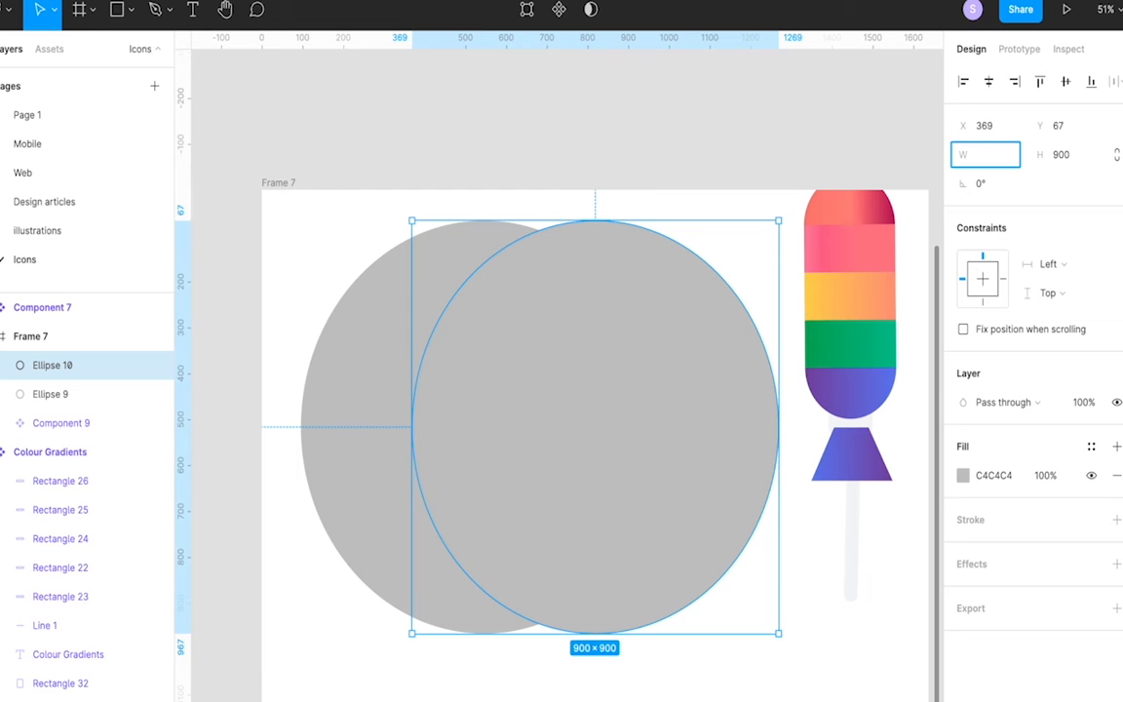
double_click(687, 441)
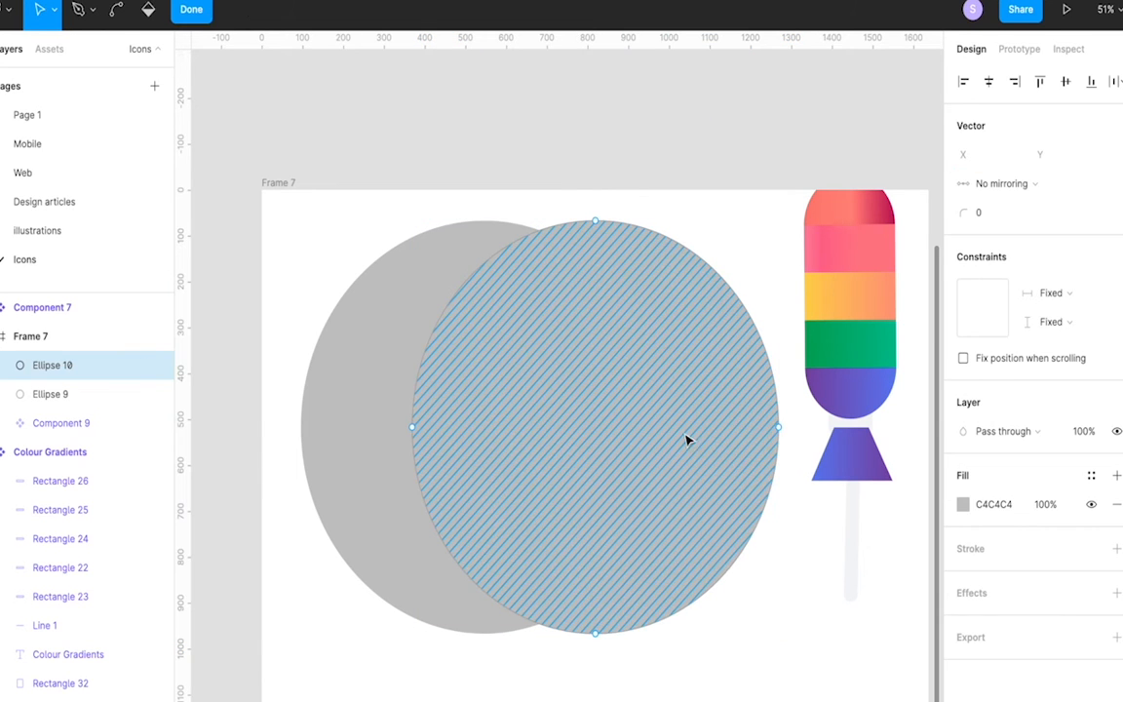
key(Escape)
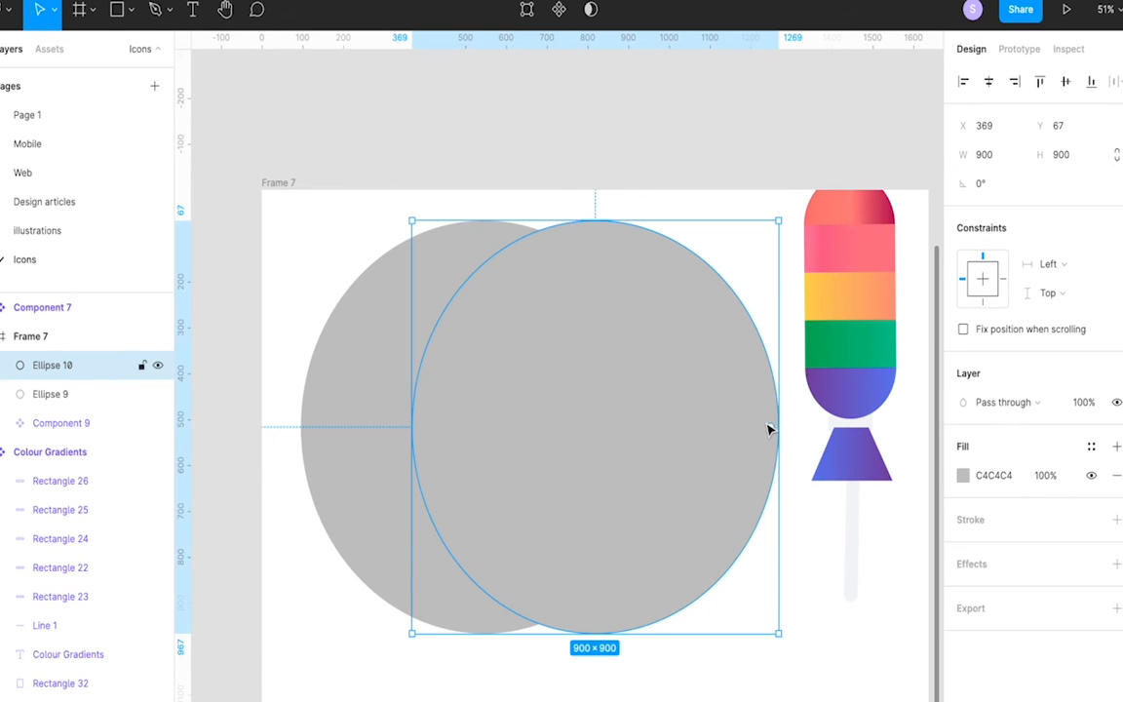
drag(771, 432, 426, 434)
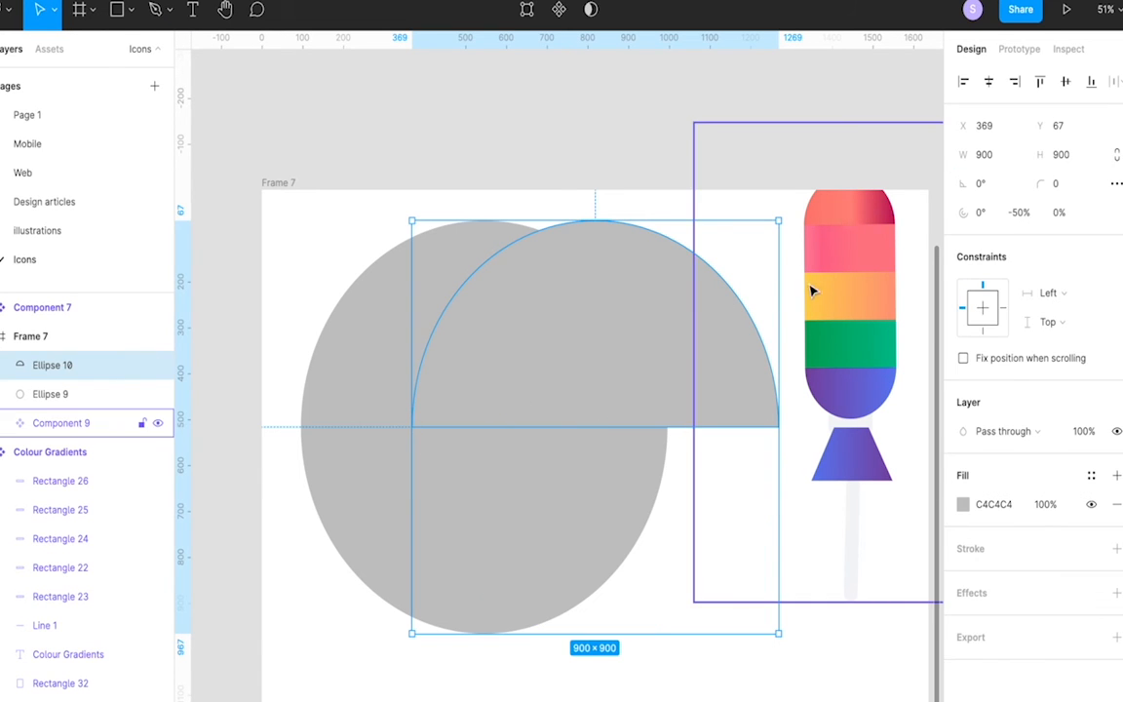
- Rotate the semicircle to 180° and align it over the lower half of the full circle
drag(783, 210, 457, 604)
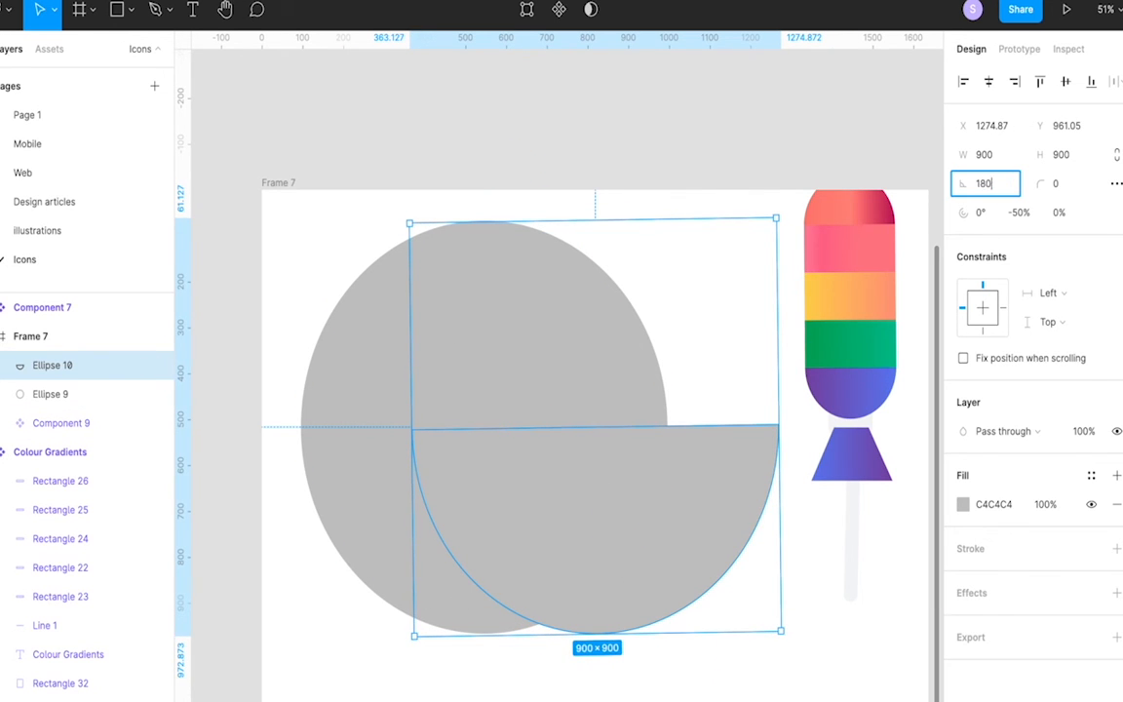
key(Return)
drag(629, 443, 513, 456)
- Run the Webgradients plugin on the semicircle and apply the 054 Grown Early gradient
right_click(561, 342)
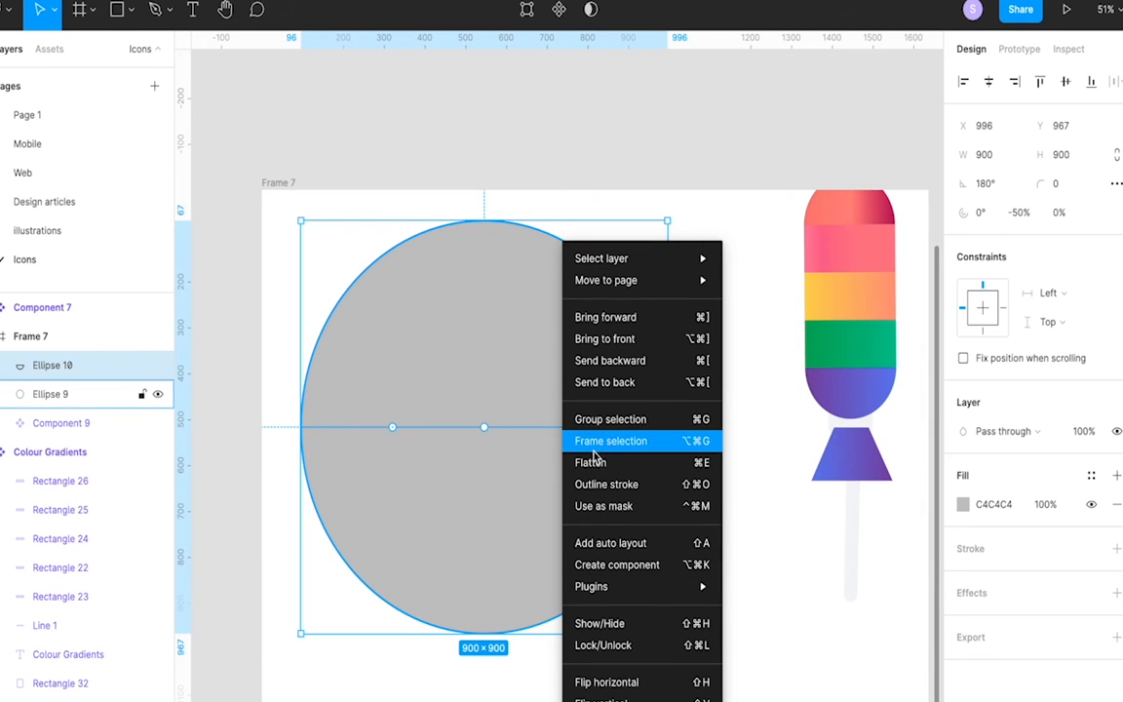
mouse_move(646, 584)
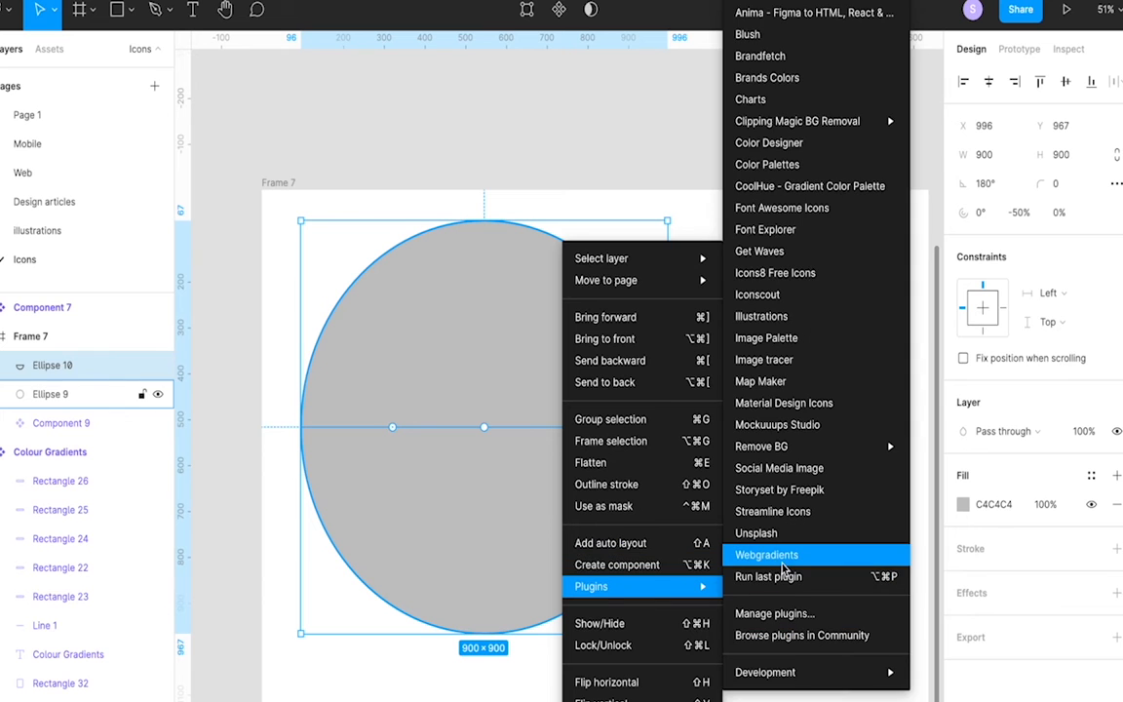
click(780, 562)
scroll(538, 517, down, 2)
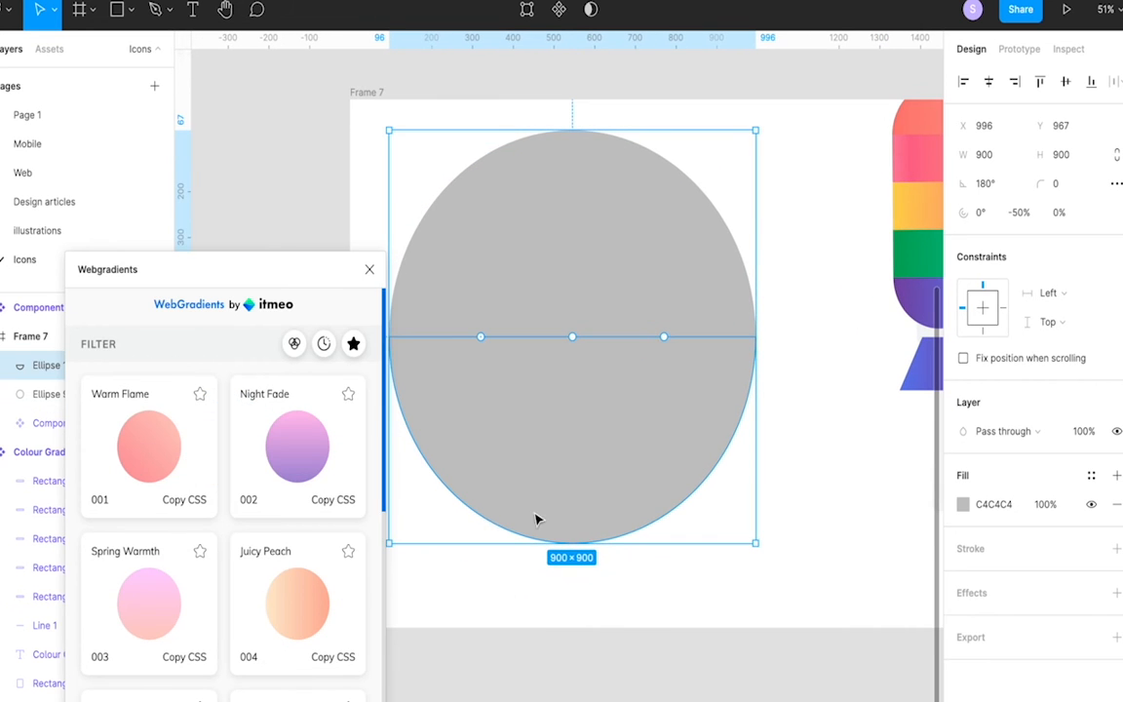
scroll(302, 582, down, 5)
scroll(302, 582, down, 15)
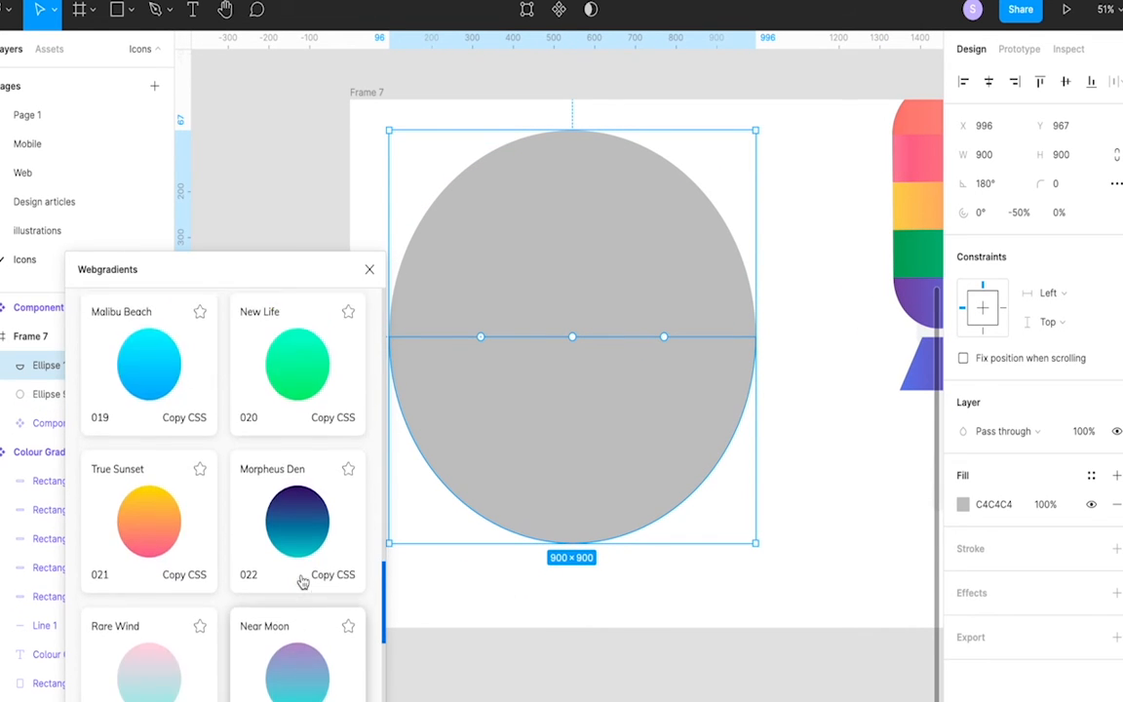
scroll(302, 582, up, 2)
scroll(303, 580, down, 9)
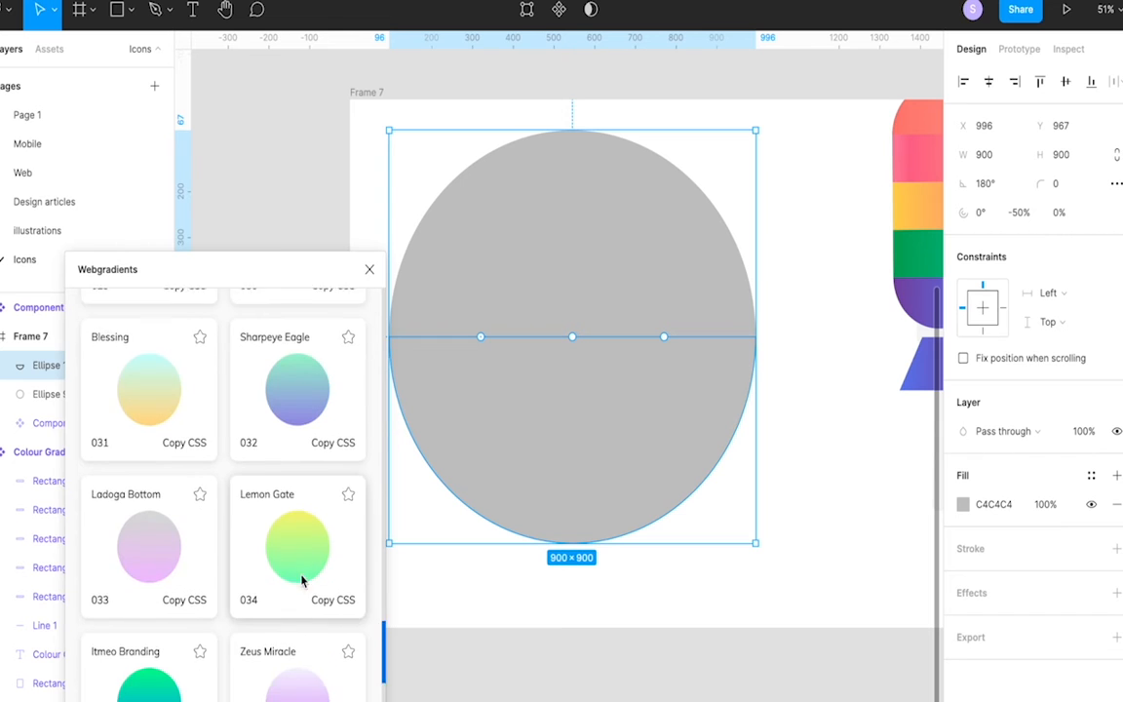
scroll(302, 577, down, 13)
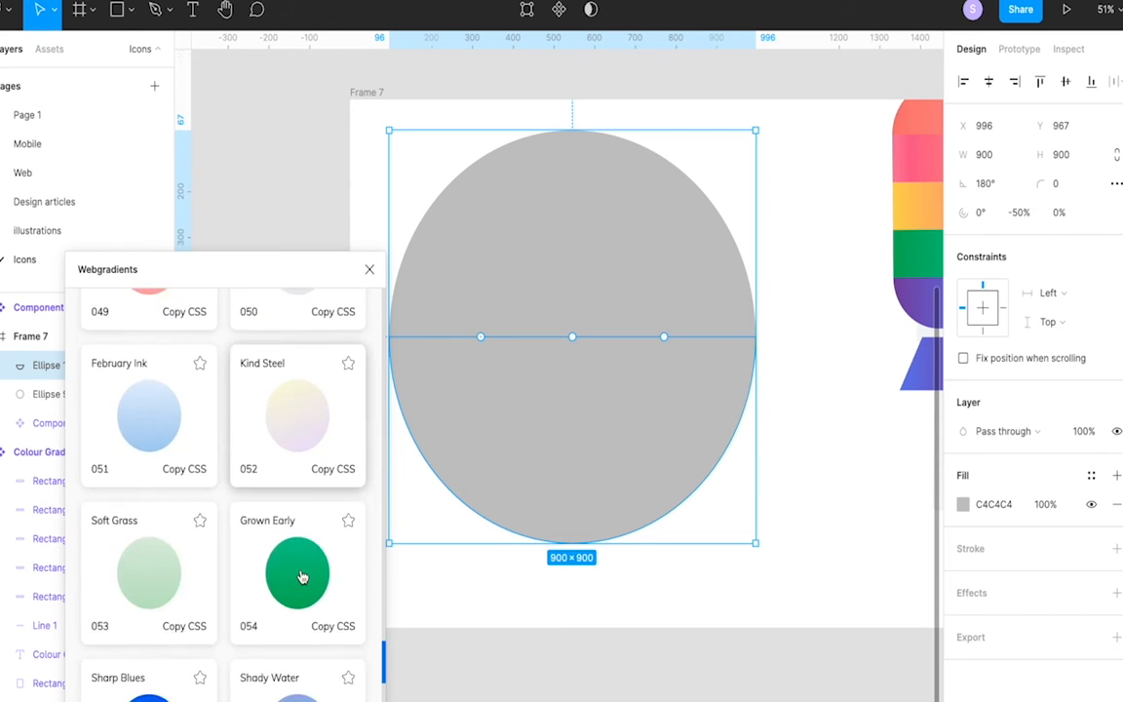
scroll(301, 531, down, 13)
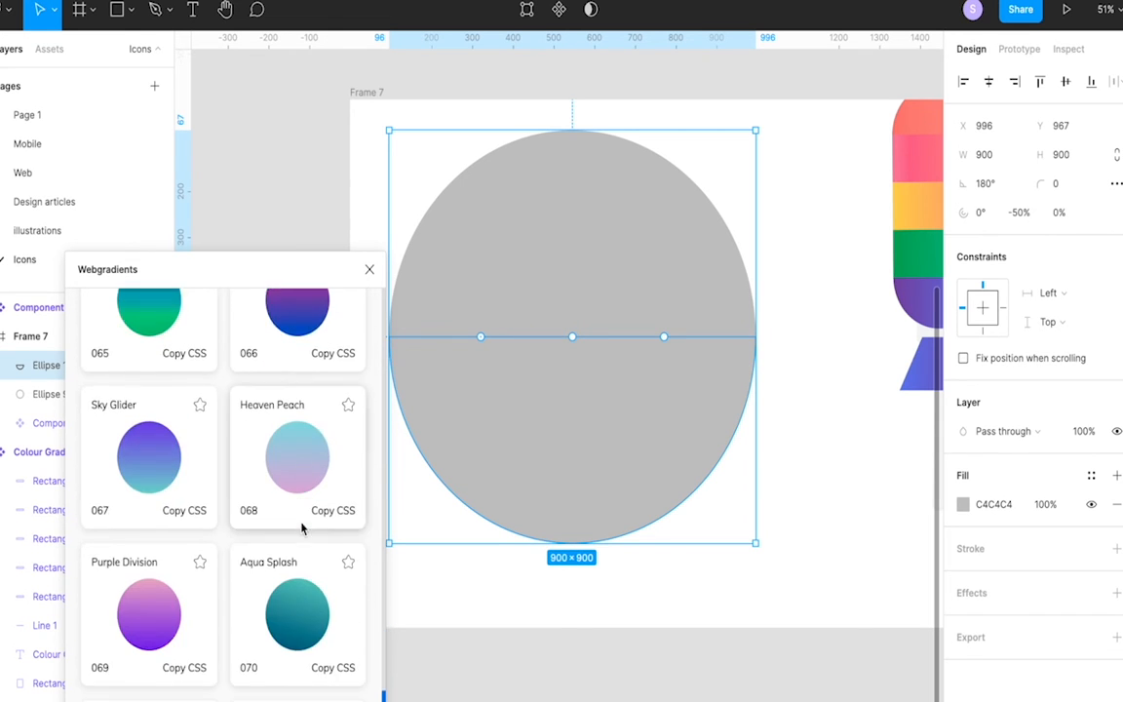
scroll(302, 530, down, 14)
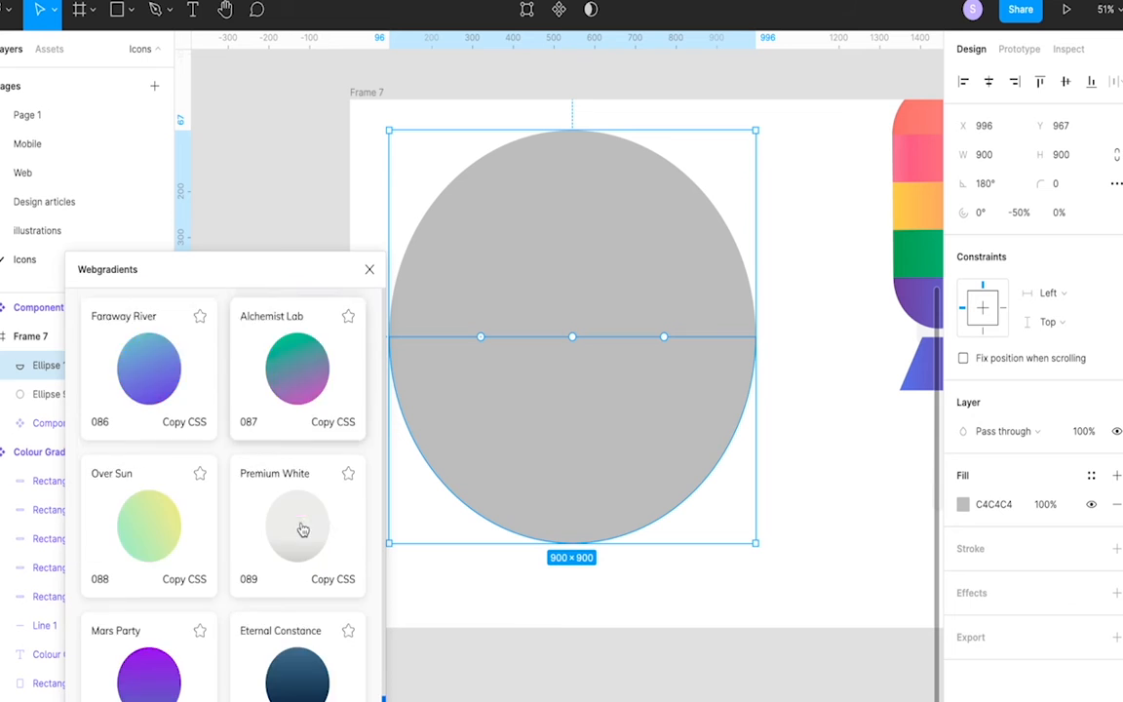
scroll(302, 530, down, 13)
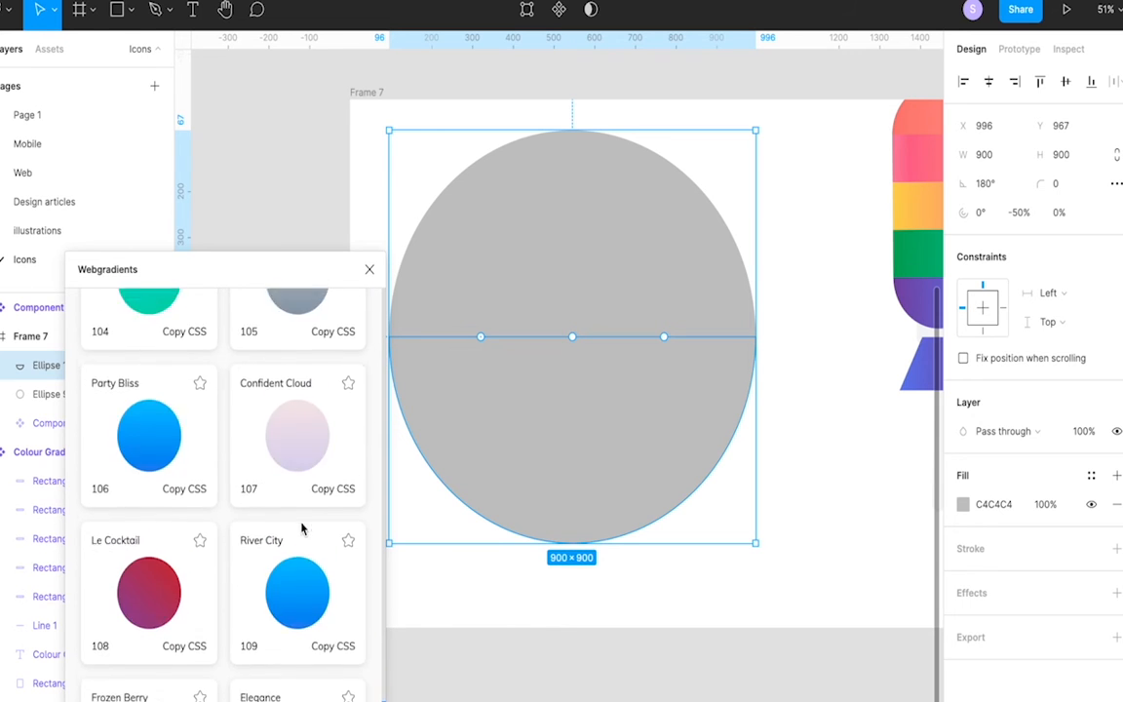
scroll(302, 529, up, 20)
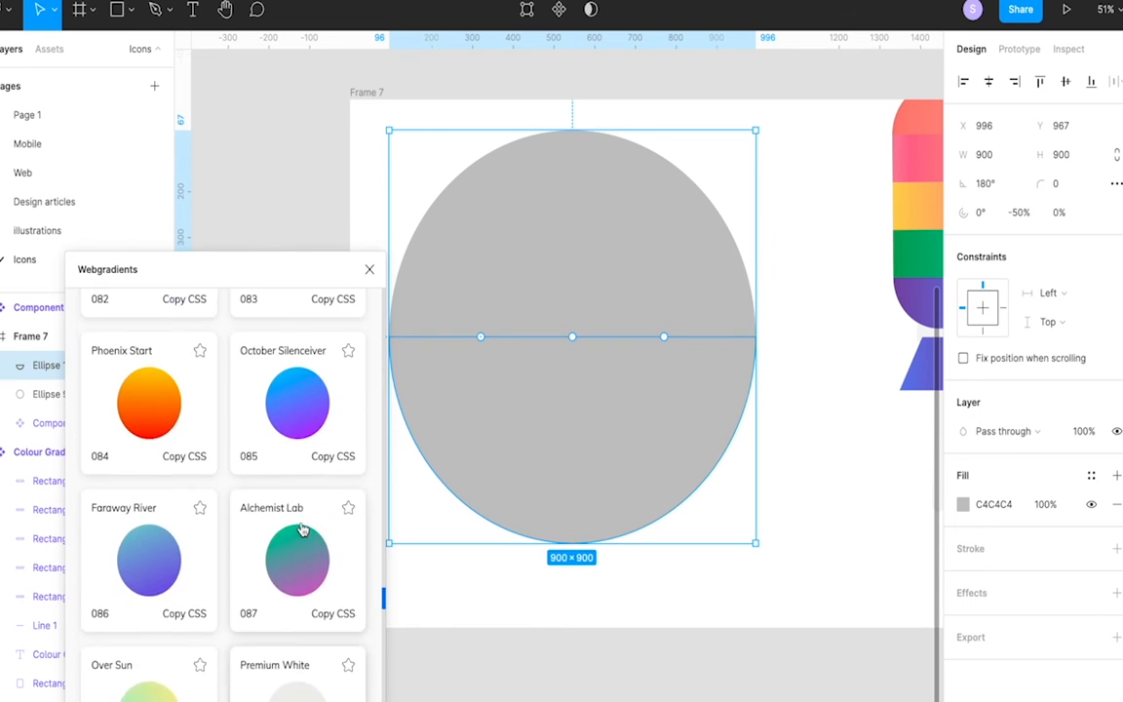
scroll(302, 529, up, 14)
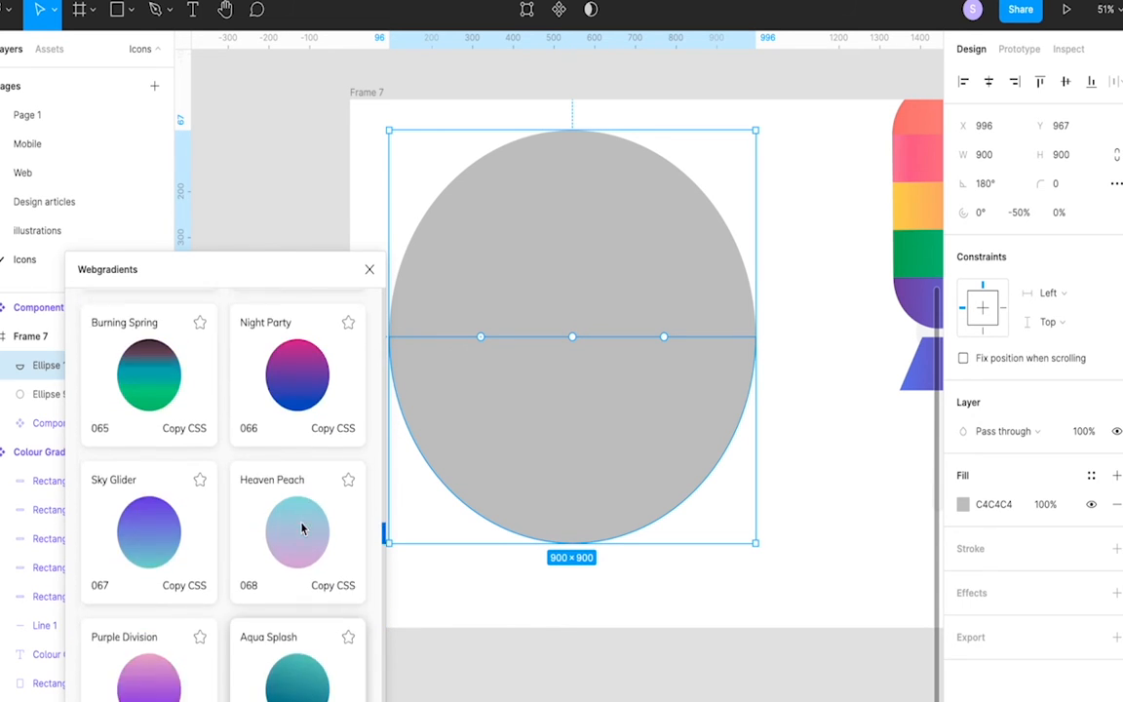
scroll(302, 529, up, 7)
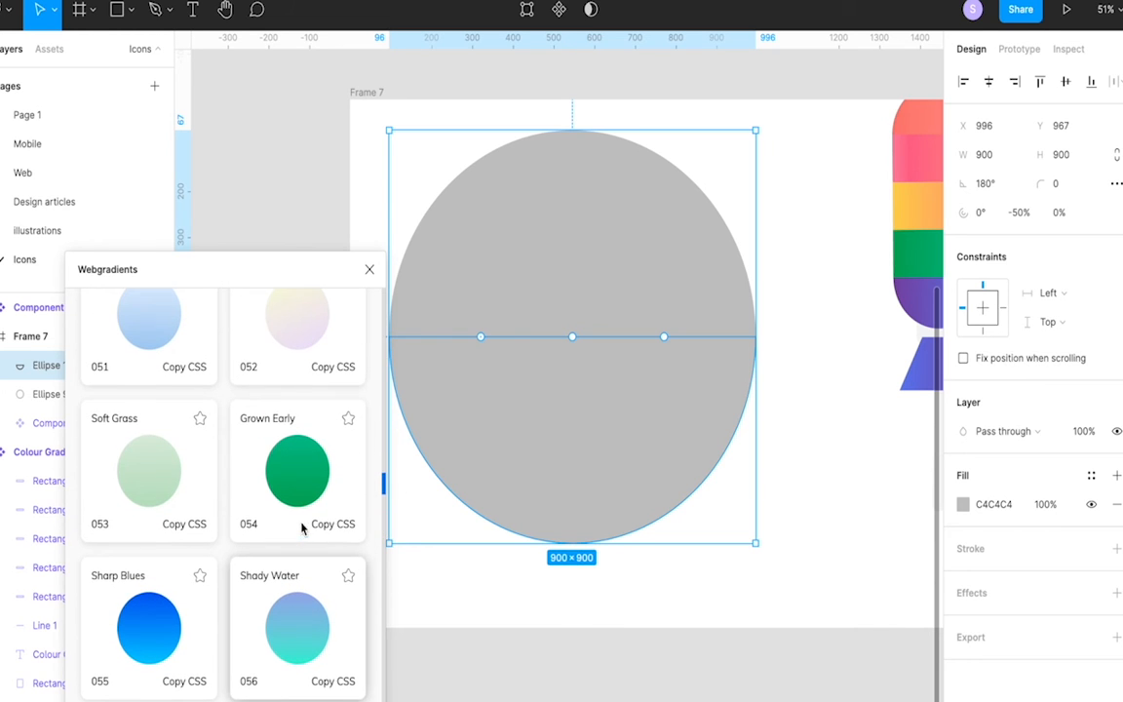
click(302, 476)
- Apply the 054 Grown Early gradient to the full circle and set its fill opacity to 50%
click(626, 271)
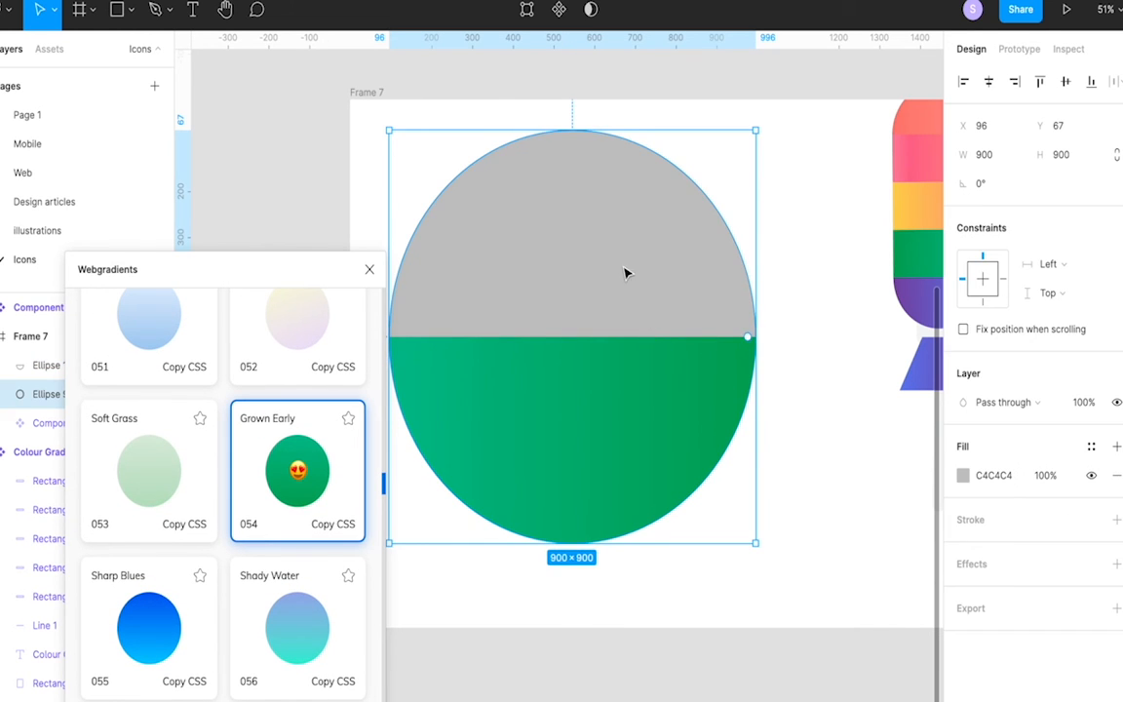
click(298, 474)
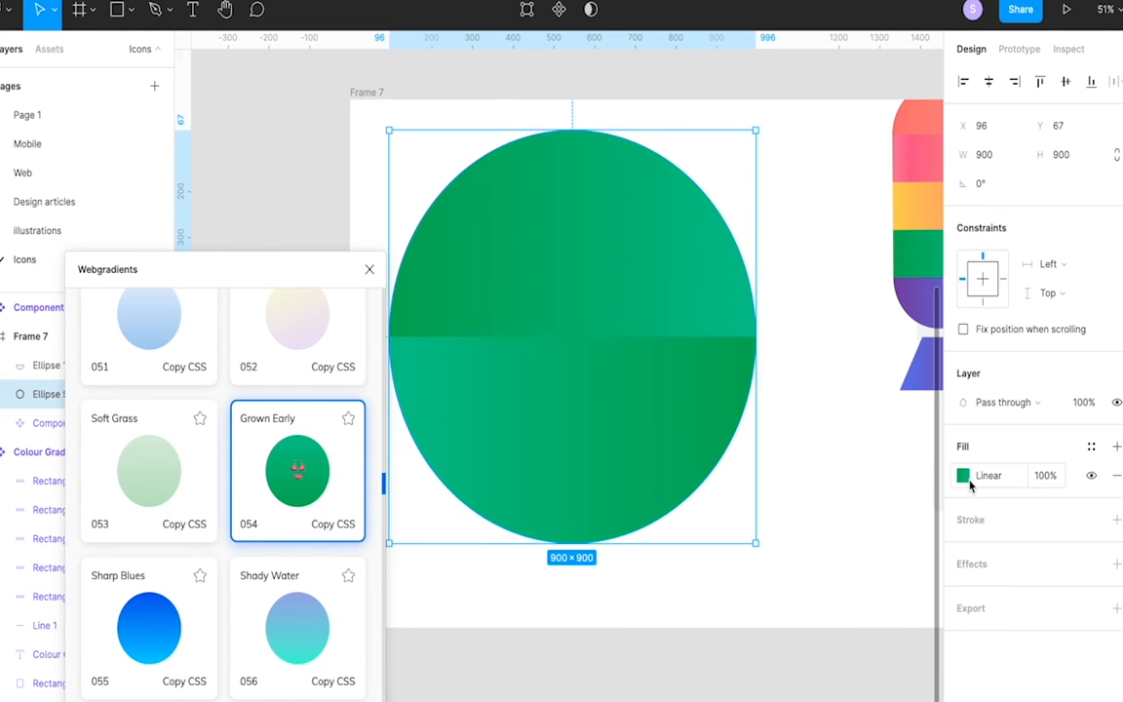
text(10)
key(Return)
click(1042, 476)
text(50)
key(Return)
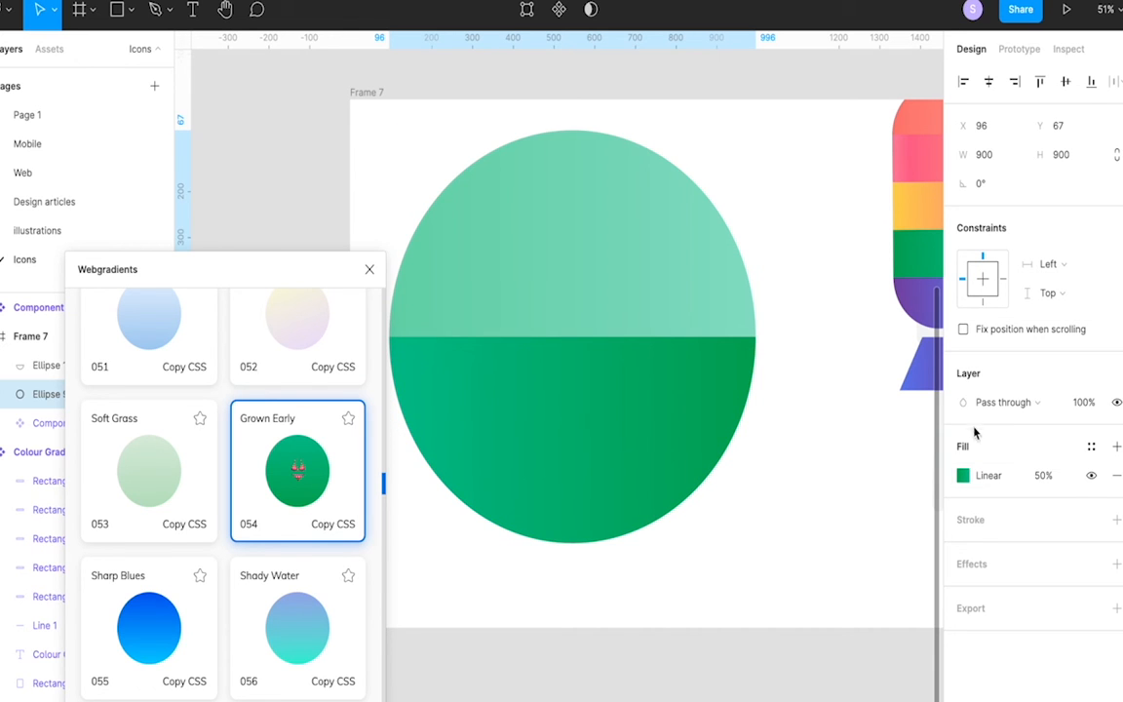
- Set the full circle's fill opacity to 73% and close the Webgradients plugin
click(1052, 482)
text(5)
key(BackSpace)
text(7)
key(Return)
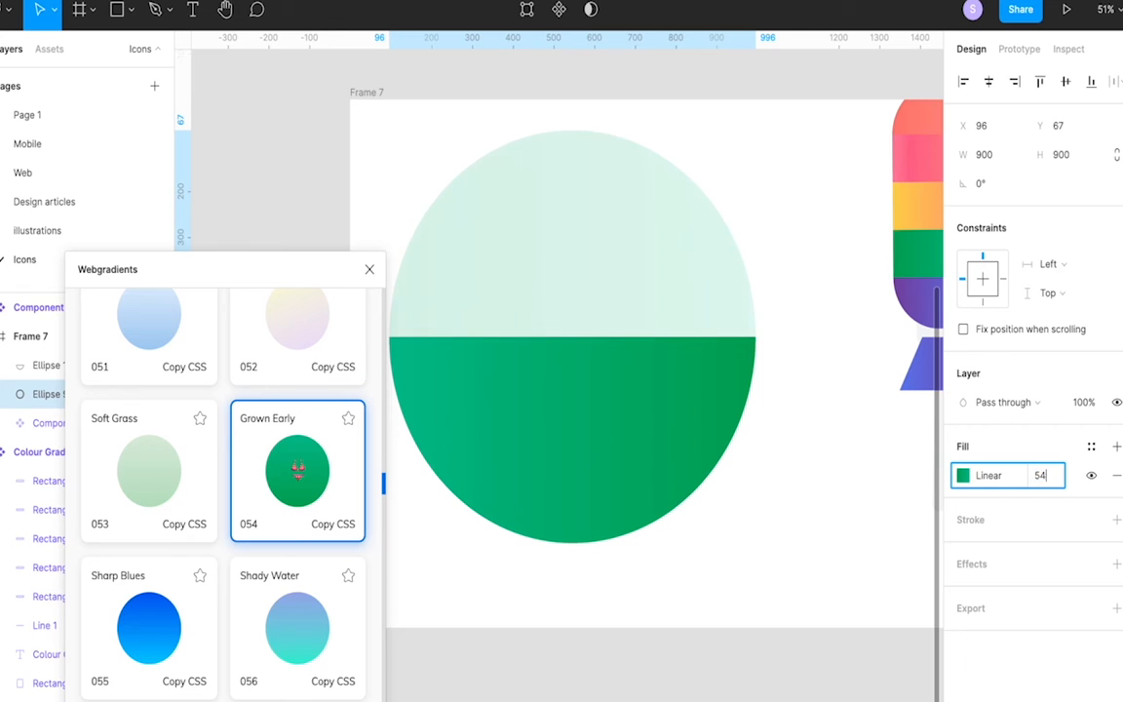
key(Return)
key(Up)
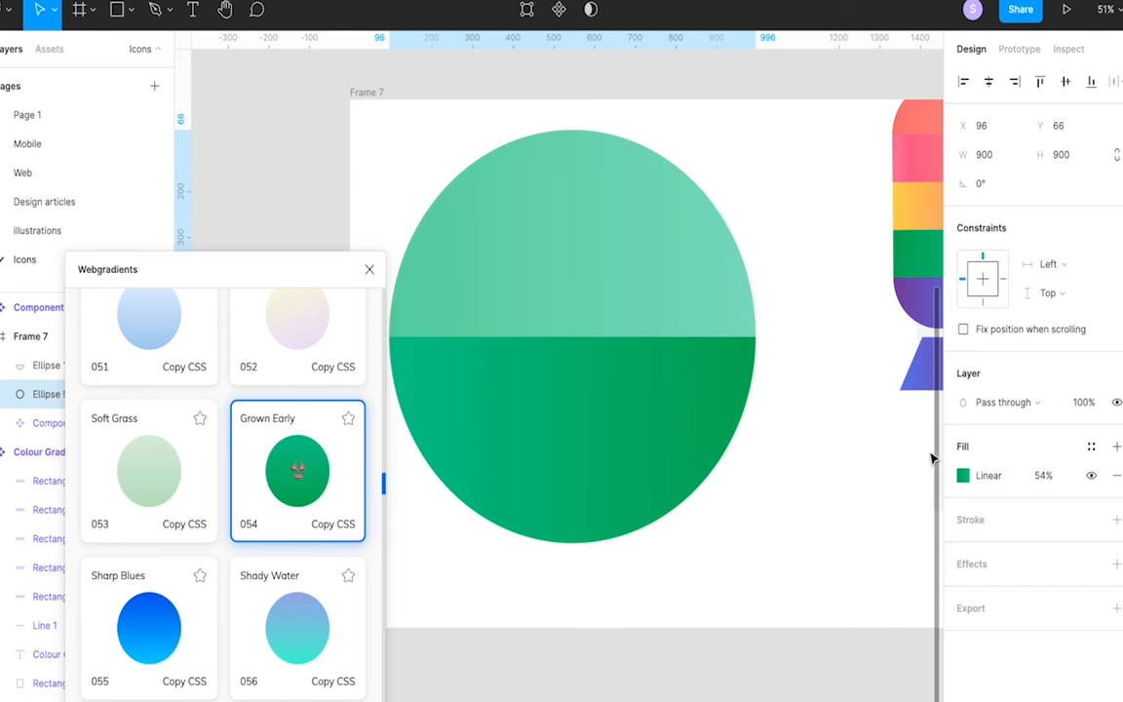
text(57)
key(Return)
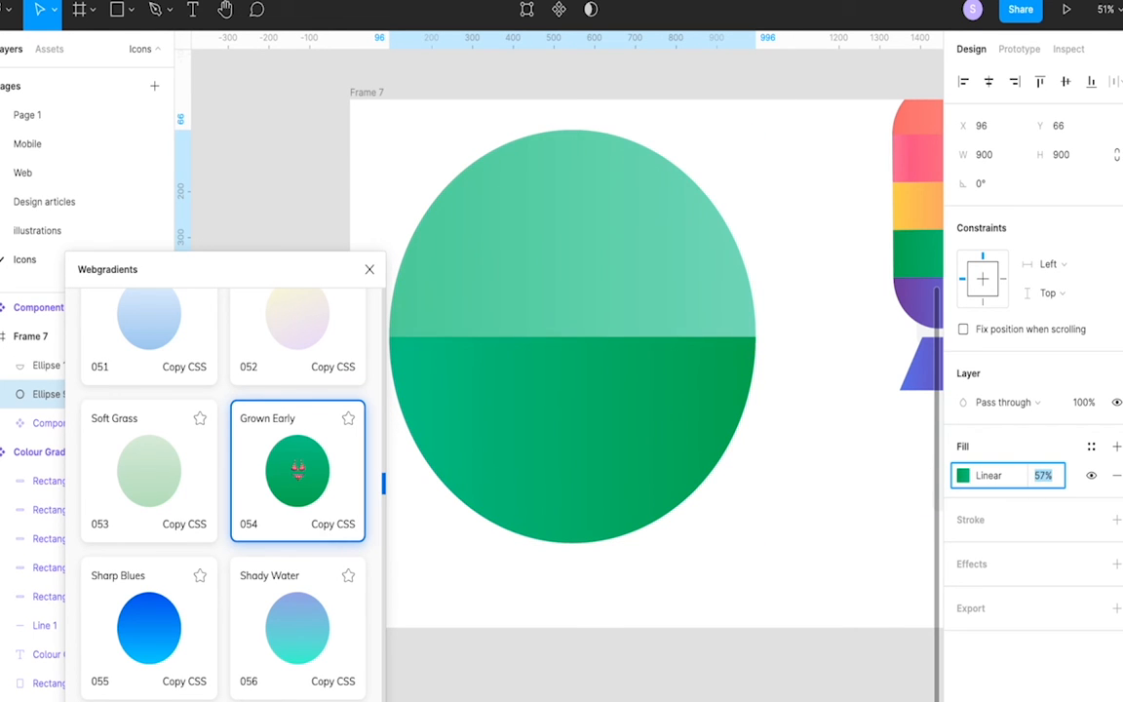
text(73)
key(Return)
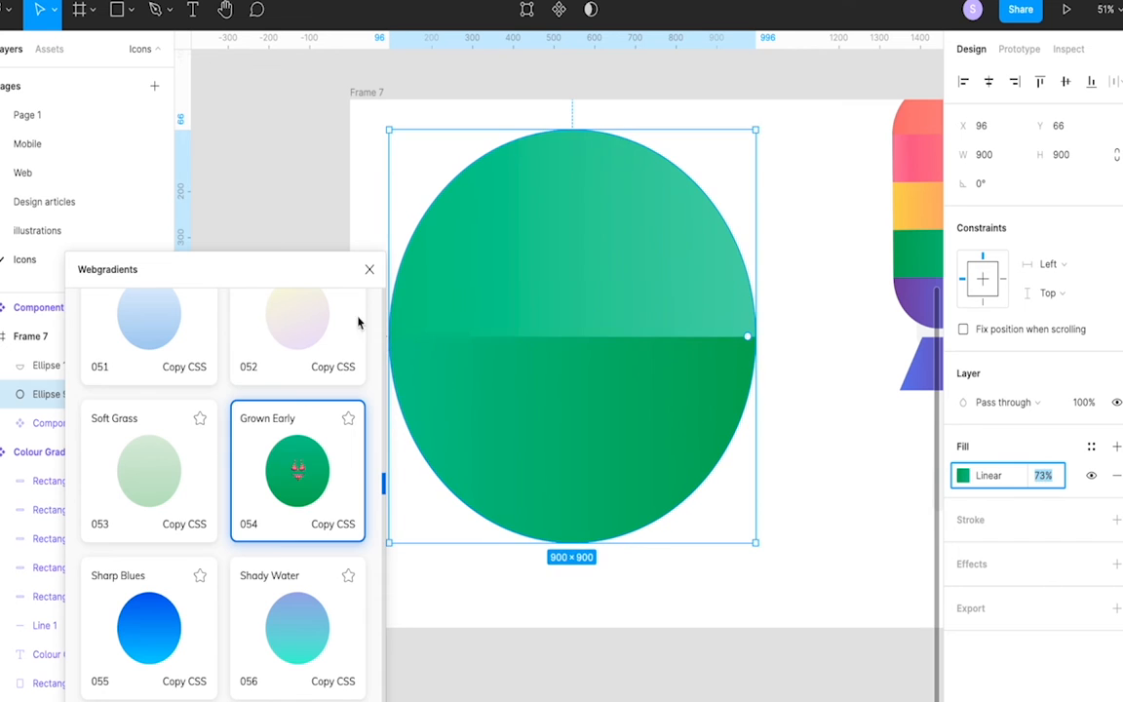
click(369, 269)
- Reshape the green semicircle's straight edge into a zigzag with four peaks, each rising about 75 to 85 px
click(539, 419)
scroll(539, 419, up, 5)
double_click(539, 419)
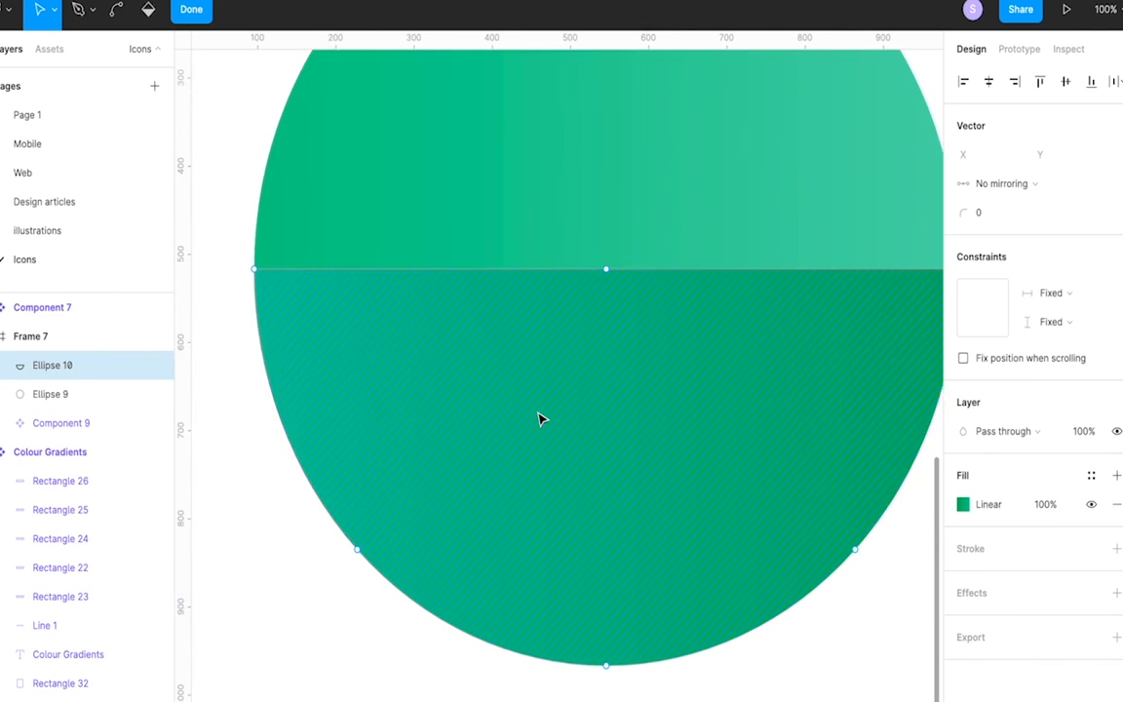
scroll(539, 418, down, 2)
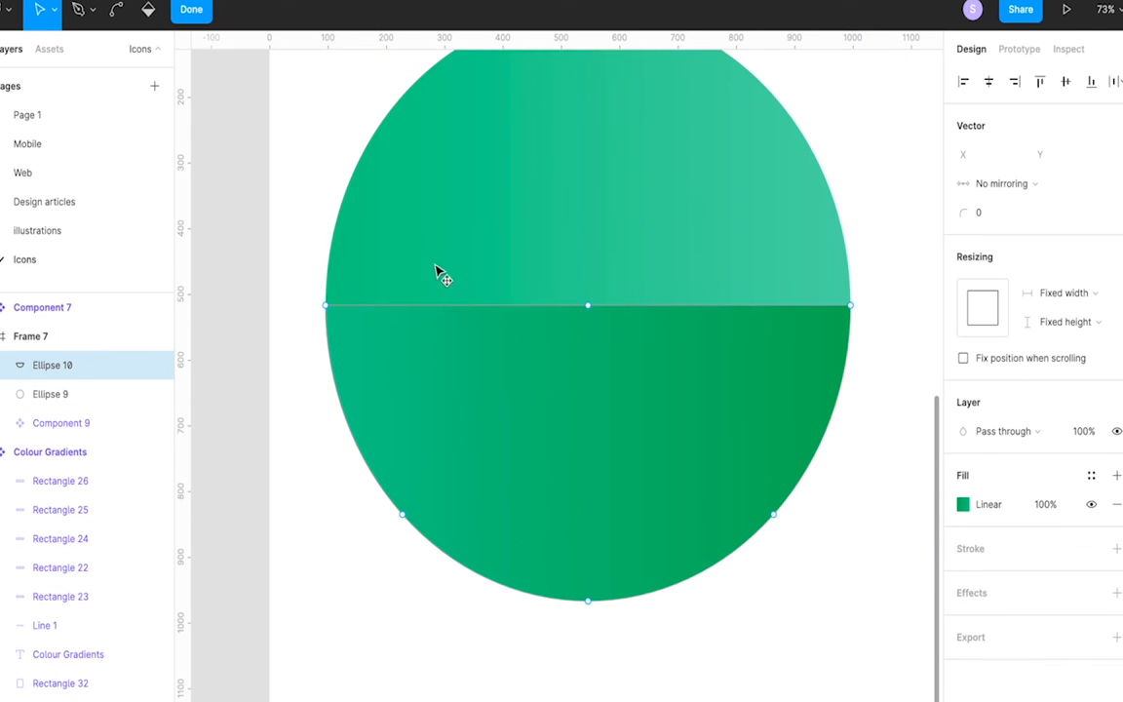
drag(457, 306, 455, 252)
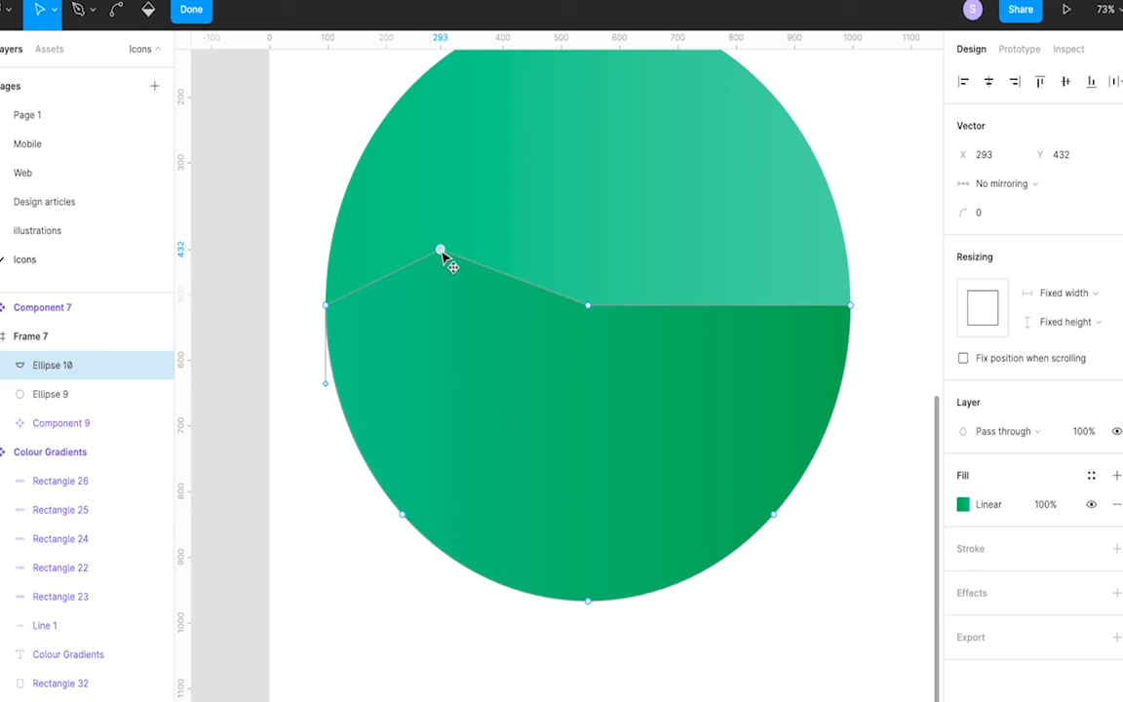
drag(720, 306, 694, 262)
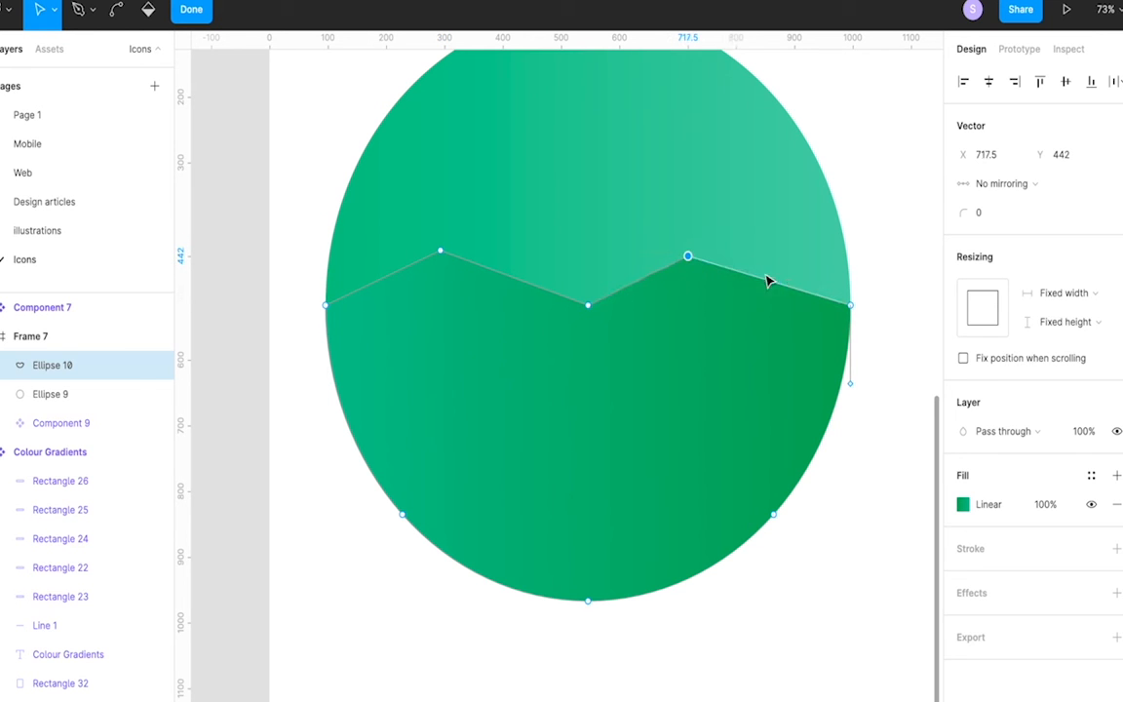
drag(770, 284, 796, 258)
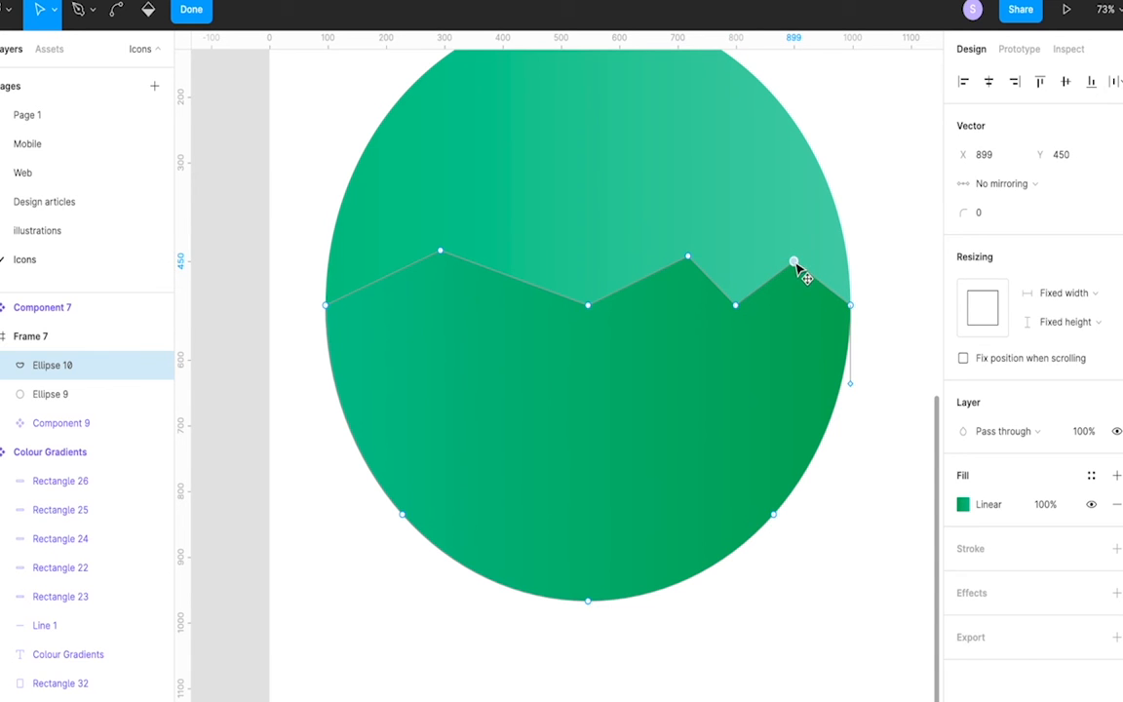
drag(645, 281, 594, 258)
drag(521, 257, 546, 310)
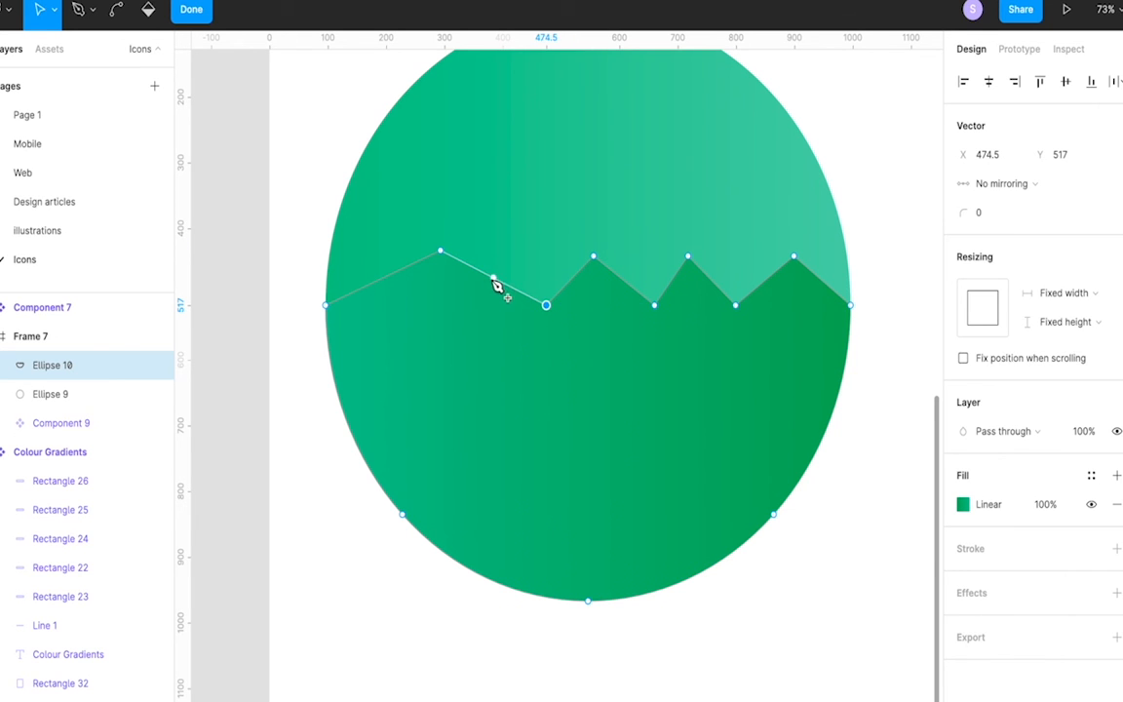
click(203, 10)
- Round the zigzag's peaks and valleys into smooth waves with the Bend tool and finish vector editing
double_click(469, 306)
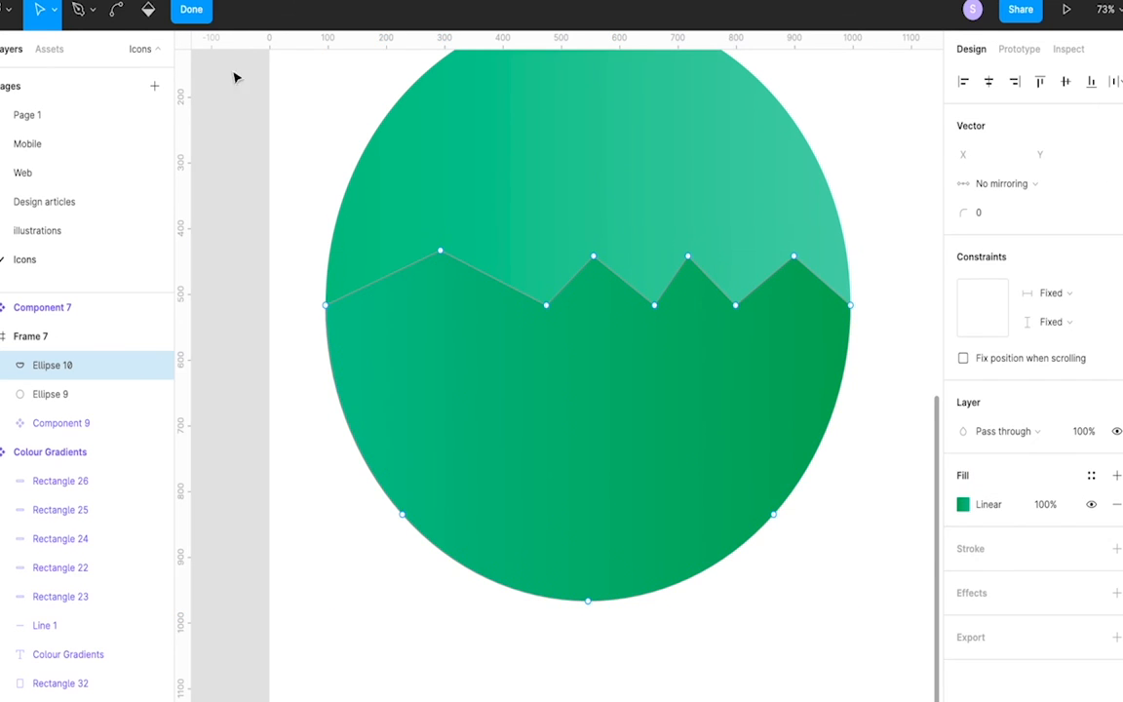
click(121, 8)
drag(440, 250, 509, 257)
drag(546, 305, 571, 305)
drag(594, 255, 631, 255)
drag(654, 305, 677, 305)
drag(688, 256, 721, 250)
drag(736, 305, 768, 310)
click(794, 258)
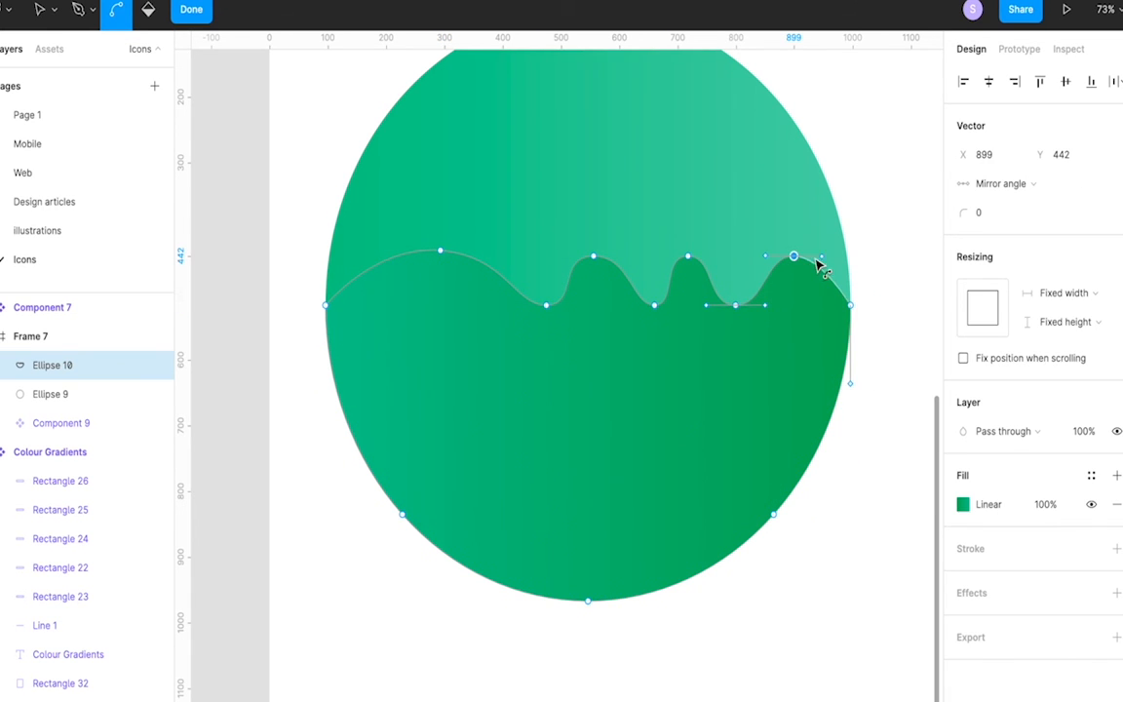
click(193, 11)
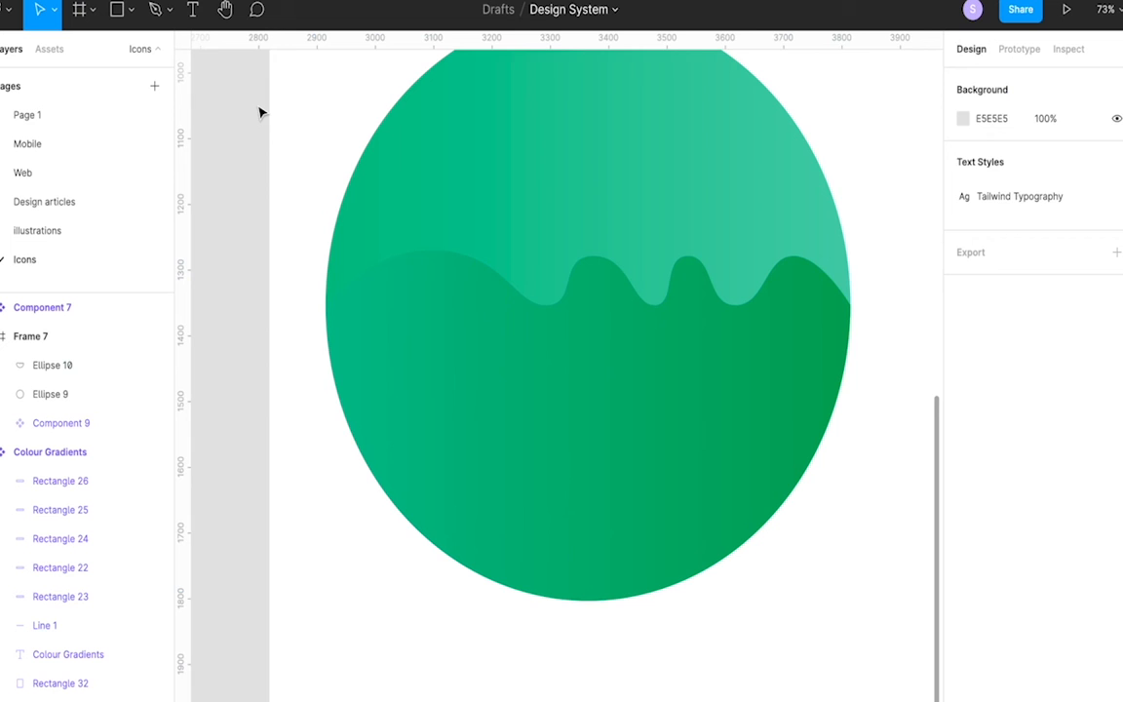
- Move the wave shape and the full circle together toward the middle of Frame 7, to about X 411
click(596, 366)
scroll(598, 375, up, 2)
scroll(599, 376, right, 1)
scroll(598, 378, down, 2)
click(430, 284)
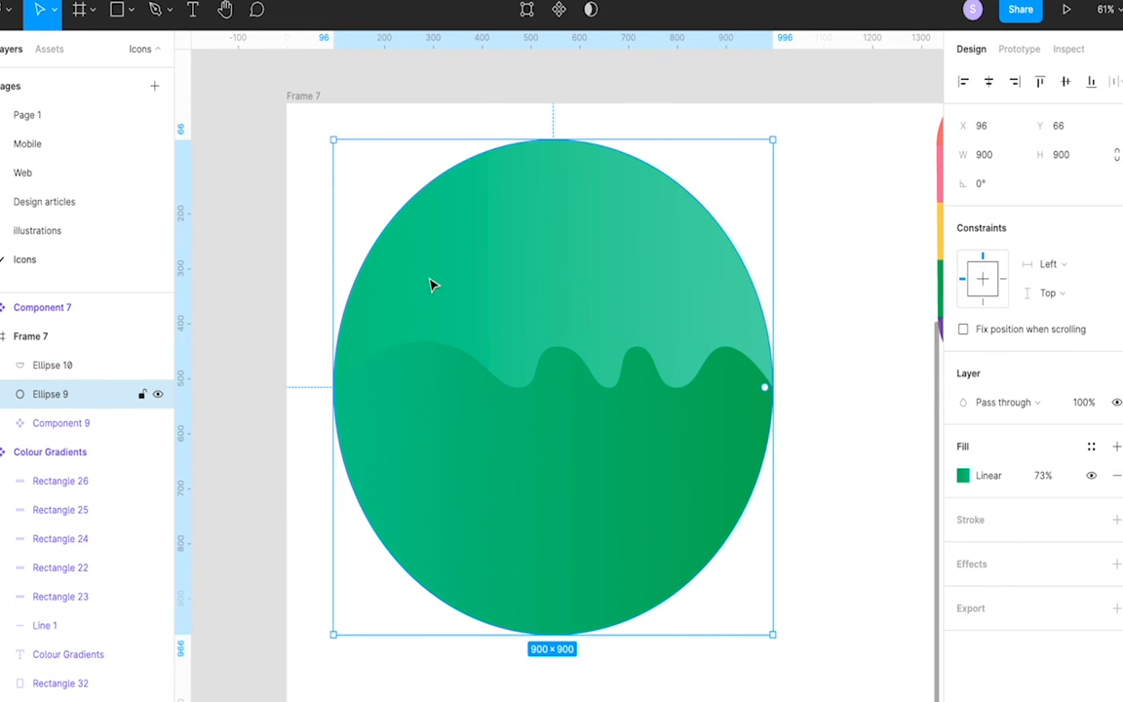
shift+click(68, 368)
scroll(629, 328, left, 2)
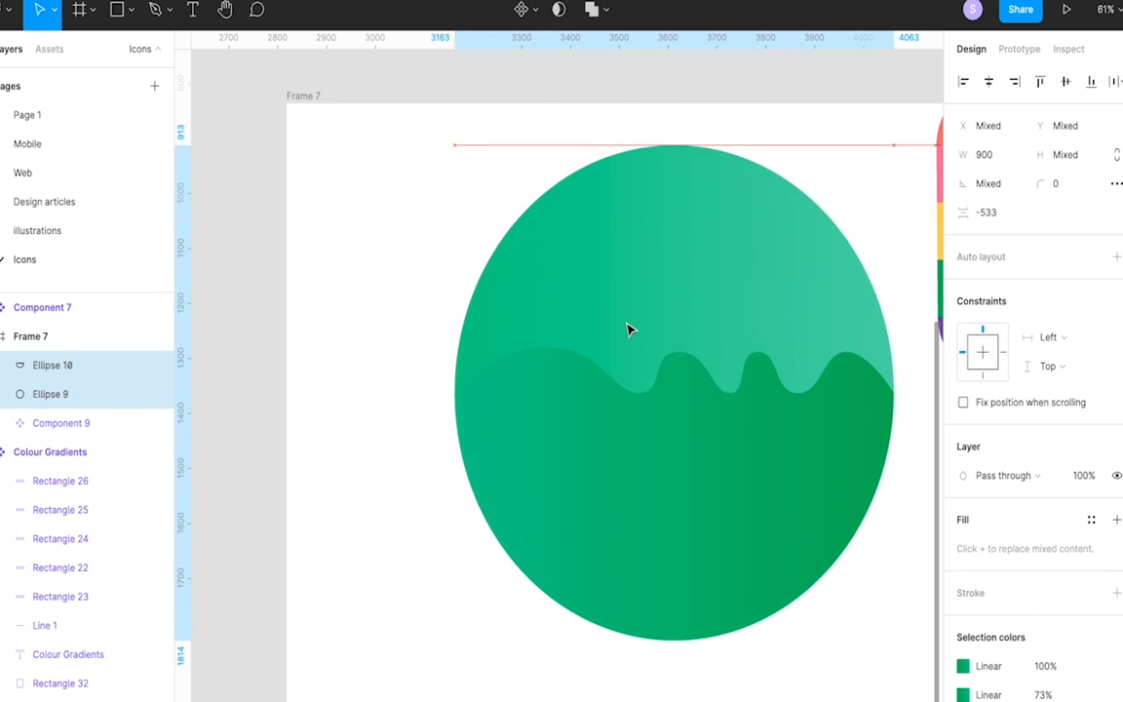
scroll(625, 332, right, 4)
scroll(625, 331, down, 1)
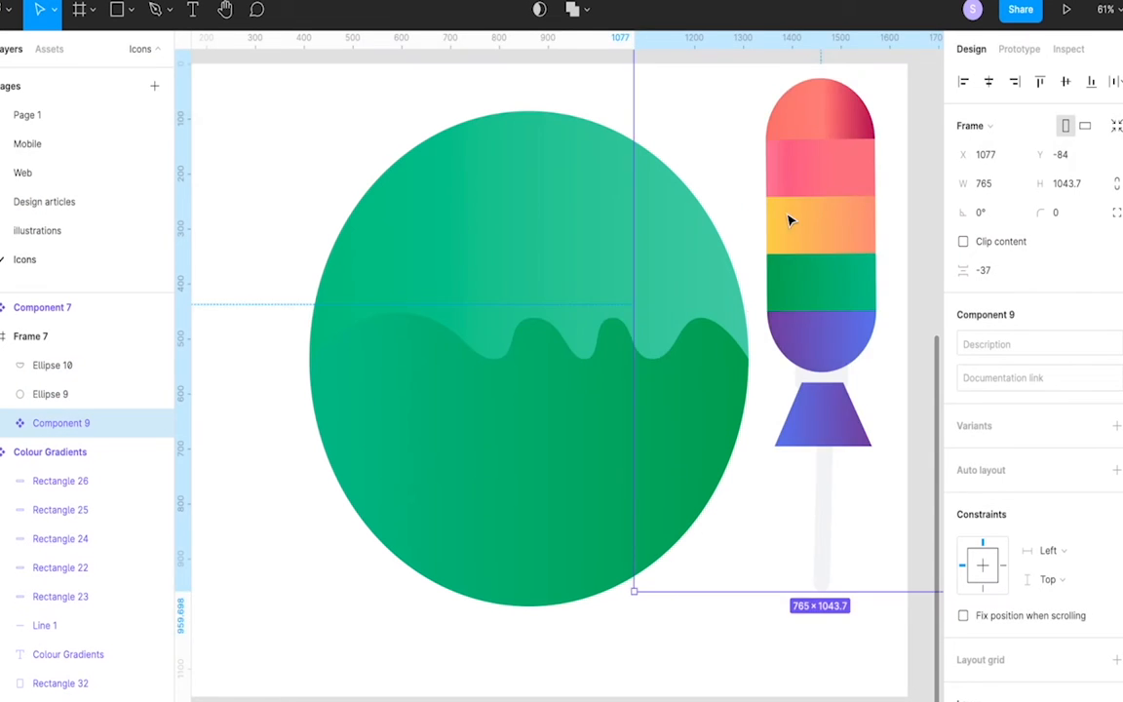
- Place the striped capsule component over the circle, resized to about 589 × 730 and rotated to about -39°
drag(789, 220, 543, 239)
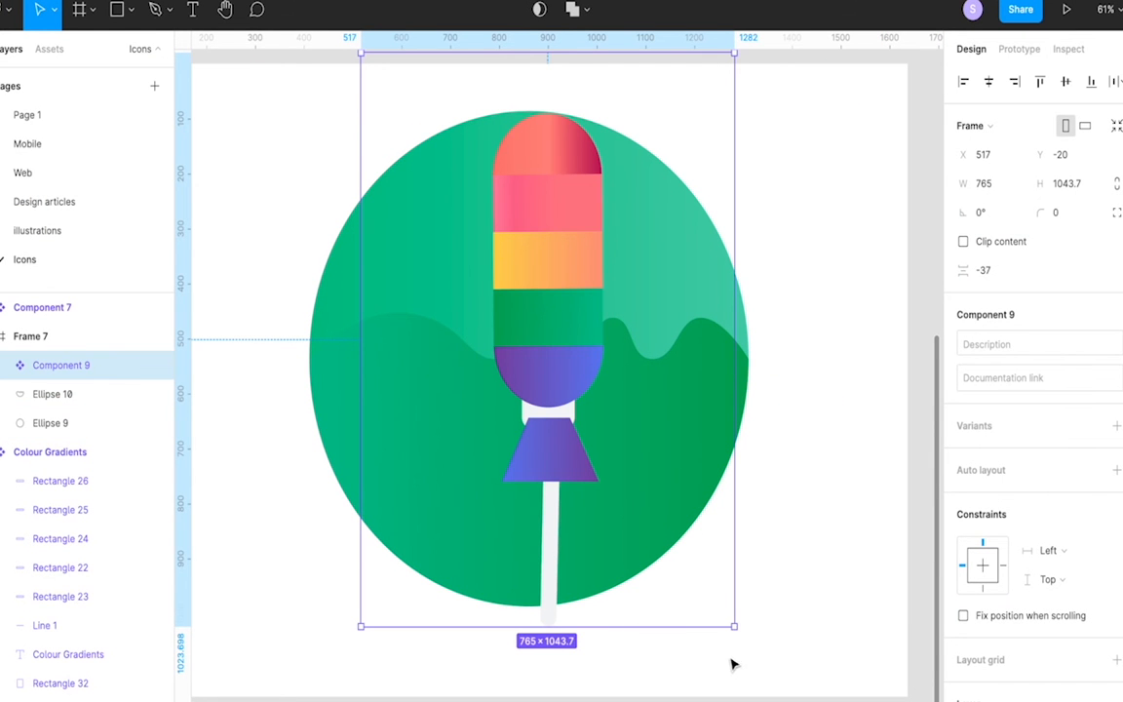
drag(738, 634, 541, 616)
drag(532, 692, 562, 499)
drag(619, 288, 603, 363)
- Try different stacking orders for the wave shape and the capsule component, ending with the component in front
click(677, 466)
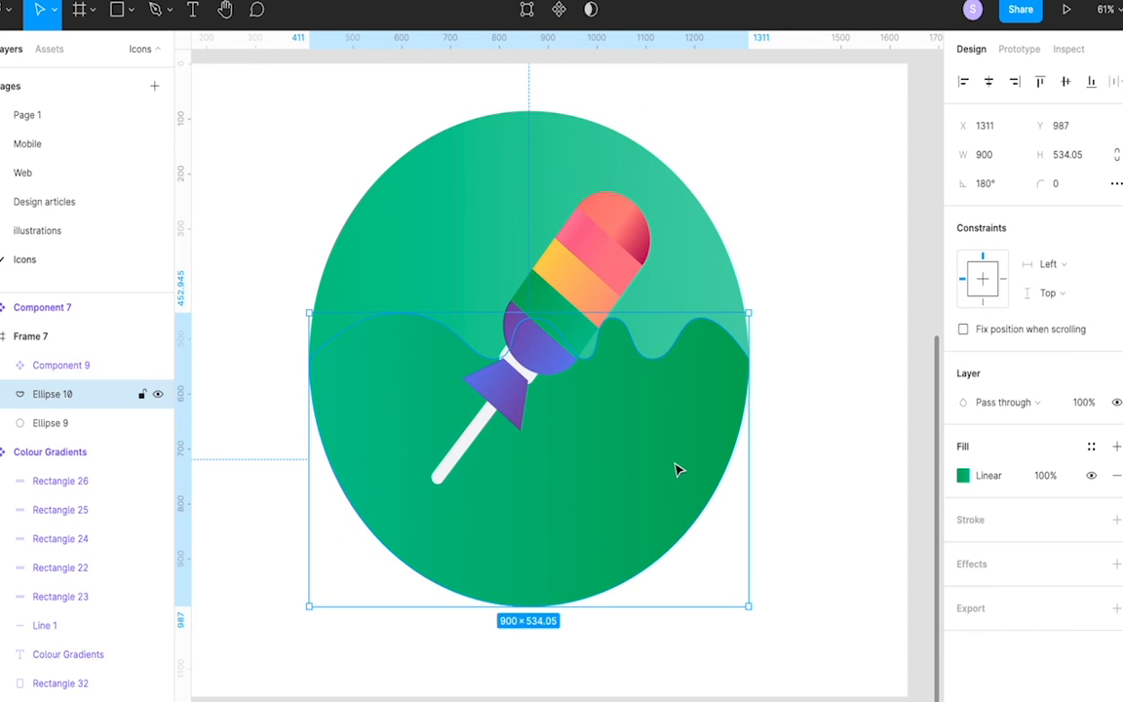
key(ctrl+bracketright)
click(639, 251)
click(764, 218)
click(586, 289)
key(ctrl+bracketleft)
key(ctrl+bracketright)
key(ctrl+bracketright)
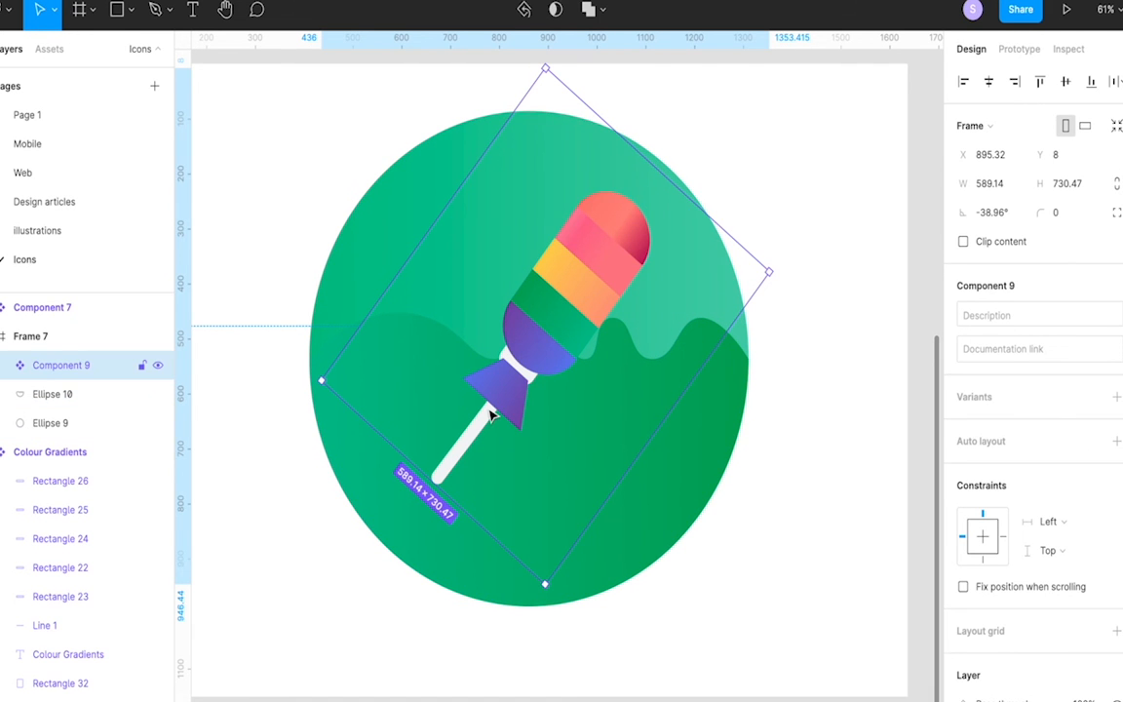
scroll(491, 414, up, 5)
double_click(662, 403)
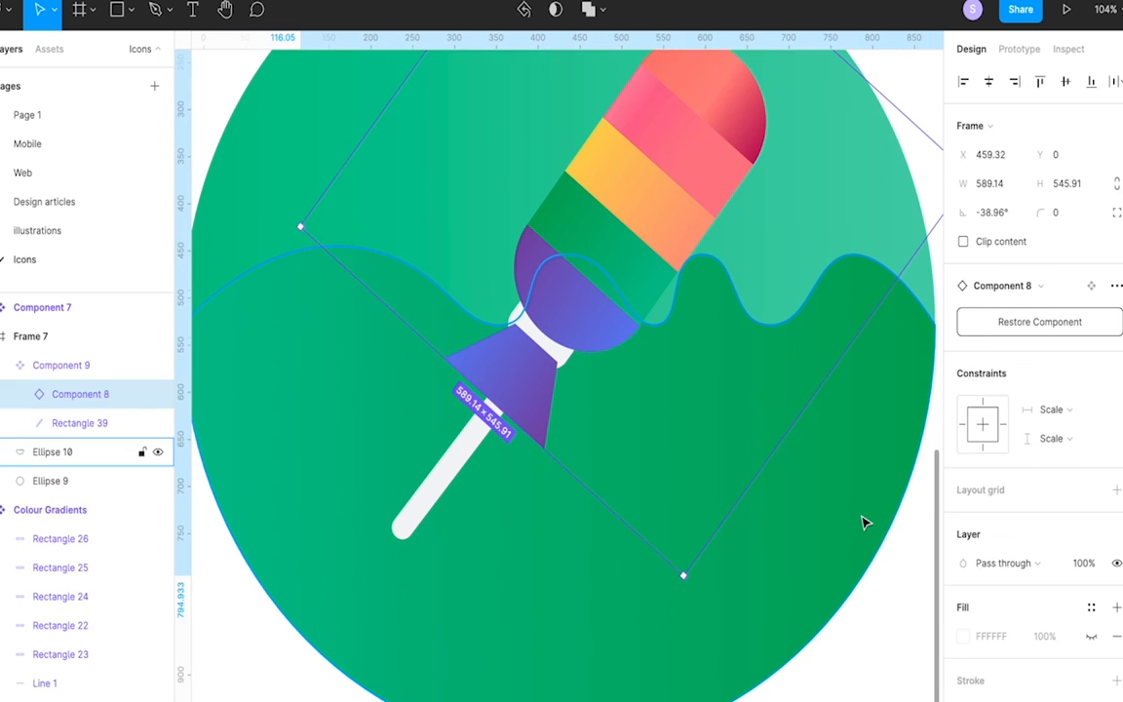
click(865, 522)
scroll(929, 475, right, 5)
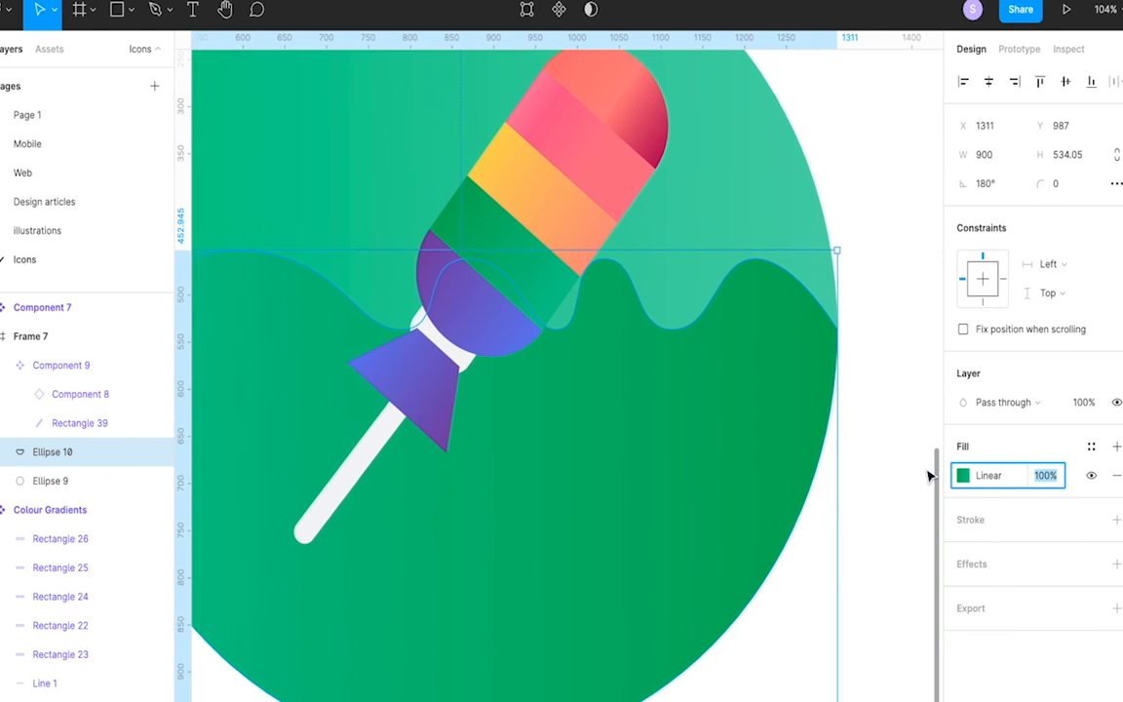
click(874, 453)
scroll(873, 453, down, 3)
scroll(872, 453, right, 1)
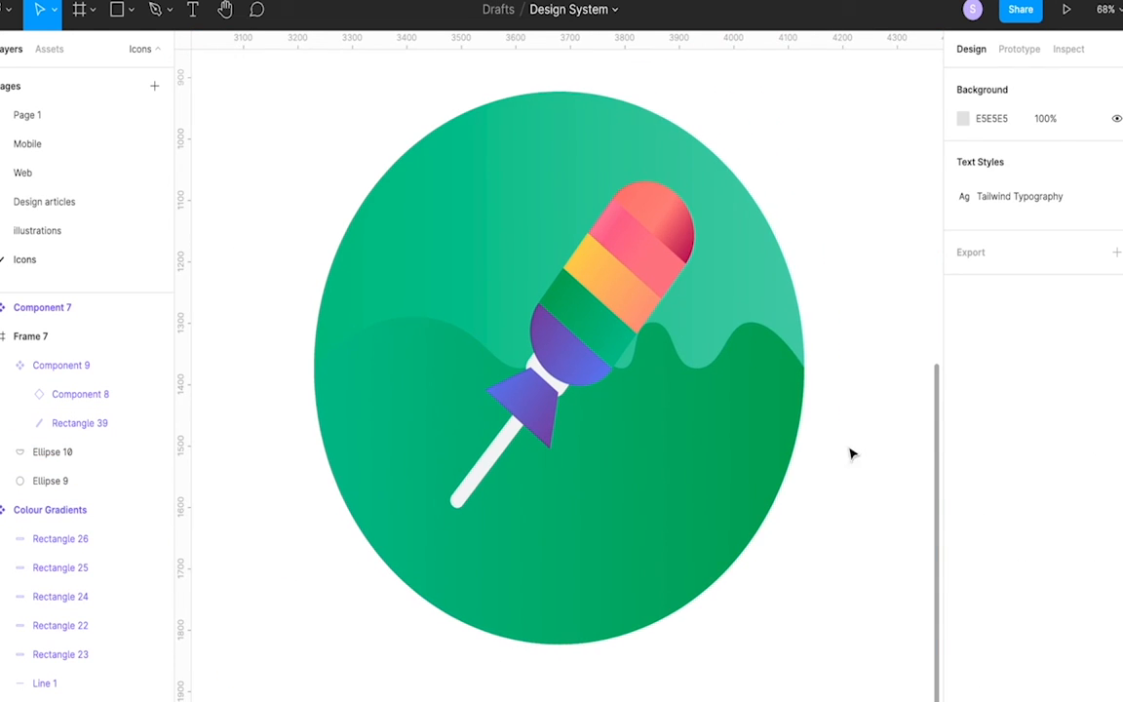
- Preview Frame 7 in presentation view, scale the preview down to fit the frame's width, and return to the design file
click(684, 399)
scroll(684, 399, down, 4)
click(338, 176)
scroll(526, 258, right, 3)
scroll(526, 258, down, 1)
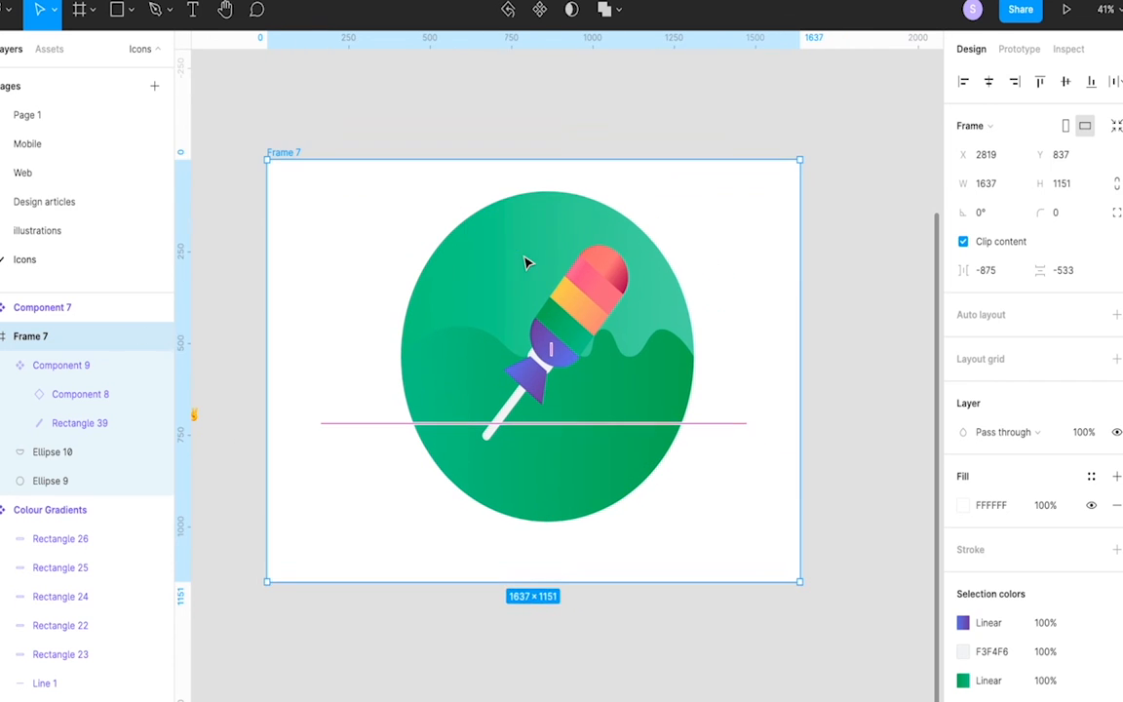
click(815, 301)
click(280, 152)
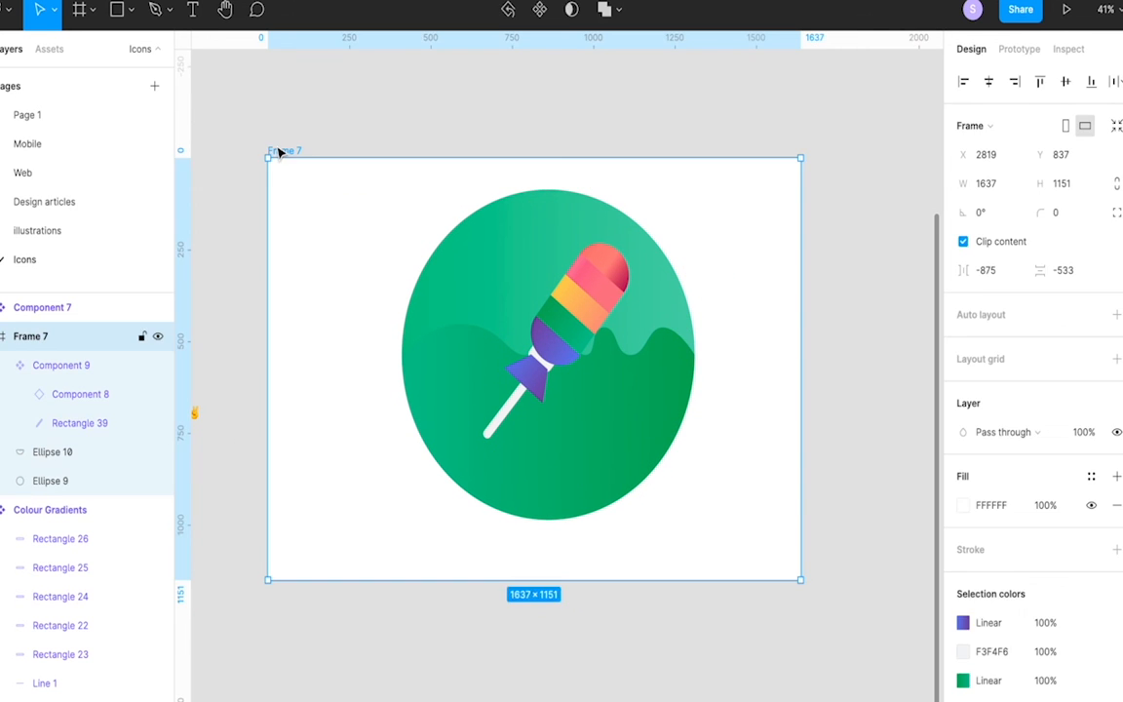
click(1066, 10)
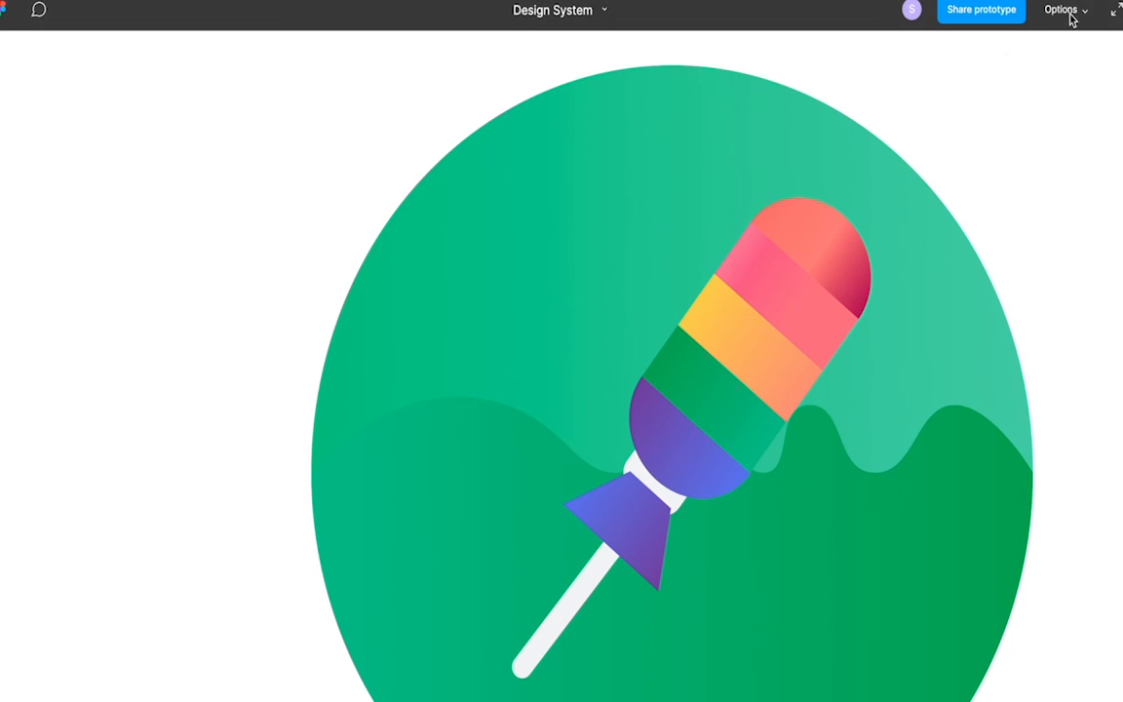
click(1067, 14)
click(1027, 77)
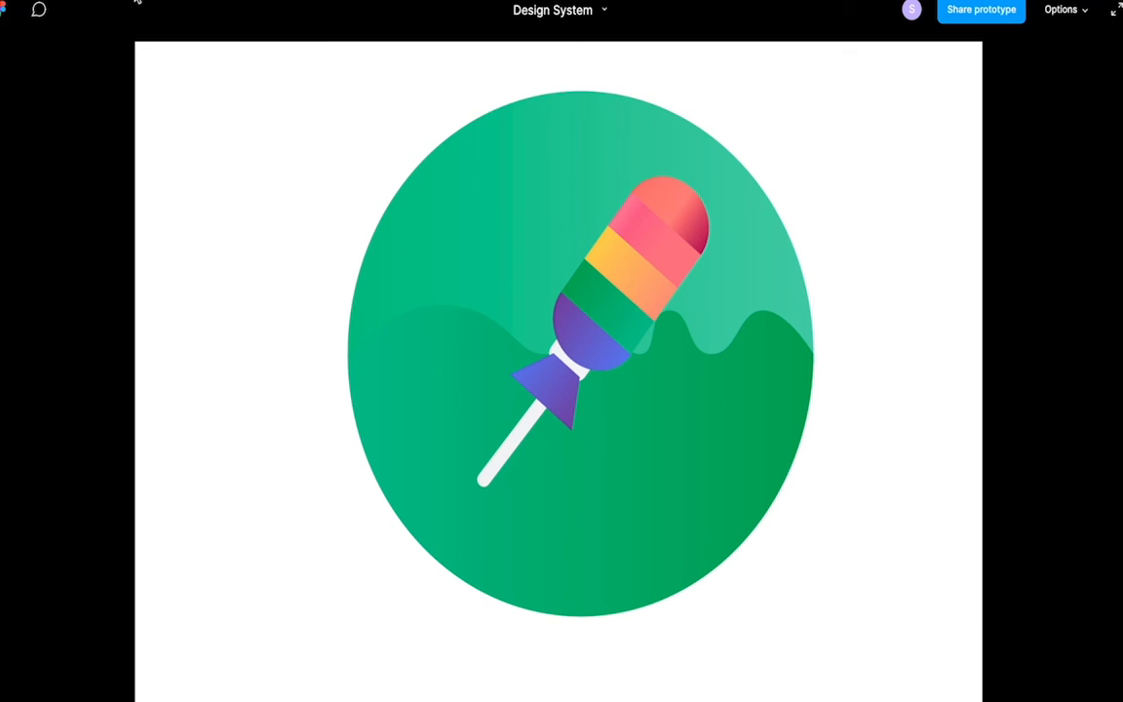
click(132, 1)
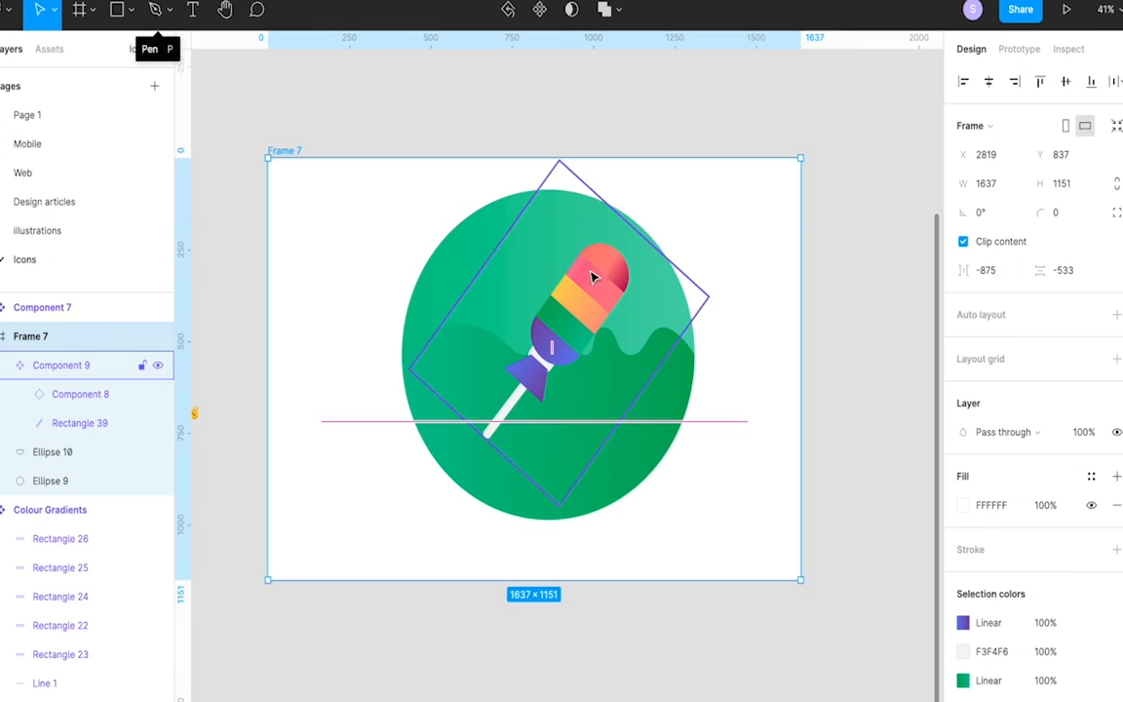
- Find the Baloon in the water Icon frame and open it in presentation view
scroll(966, 446, down, 2)
click(963, 420)
click(785, 242)
scroll(785, 242, down, 5)
scroll(785, 243, left, 4)
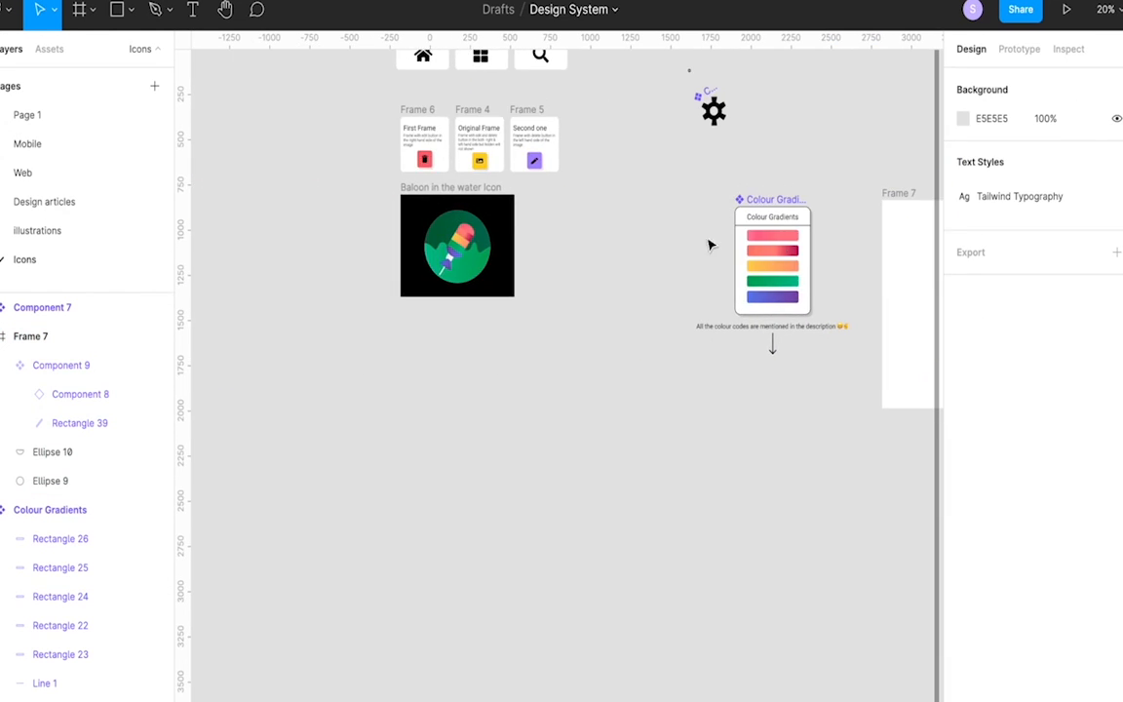
scroll(514, 233, up, 5)
scroll(477, 206, left, 3)
click(423, 178)
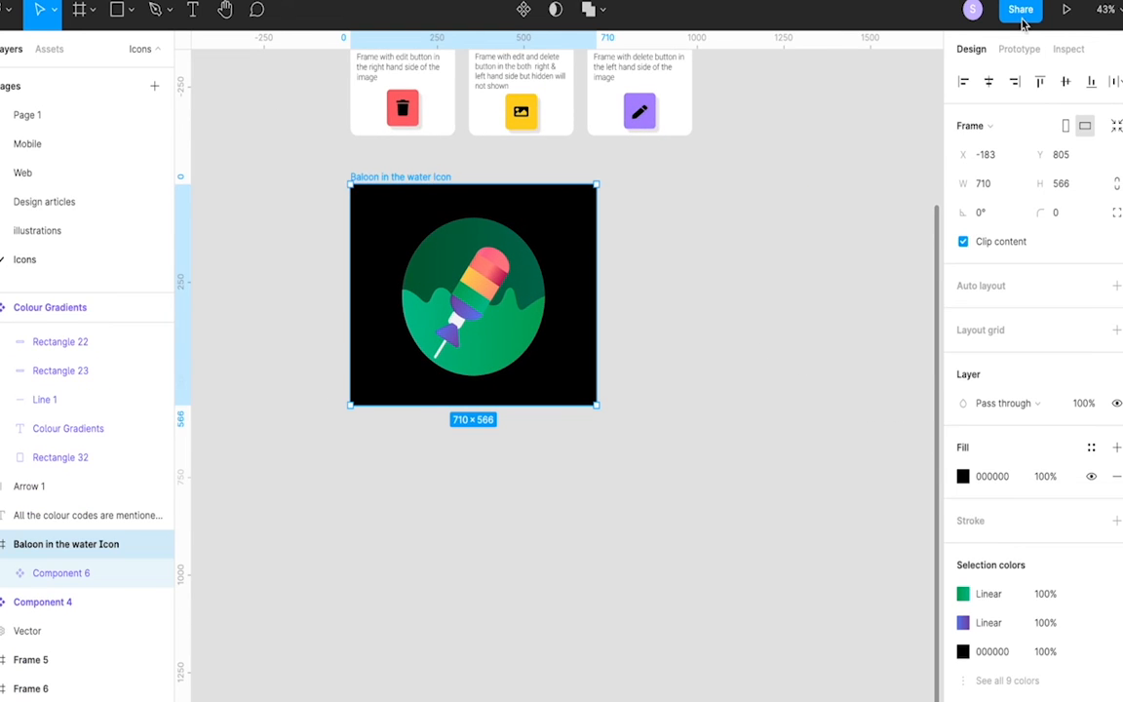
click(1066, 10)
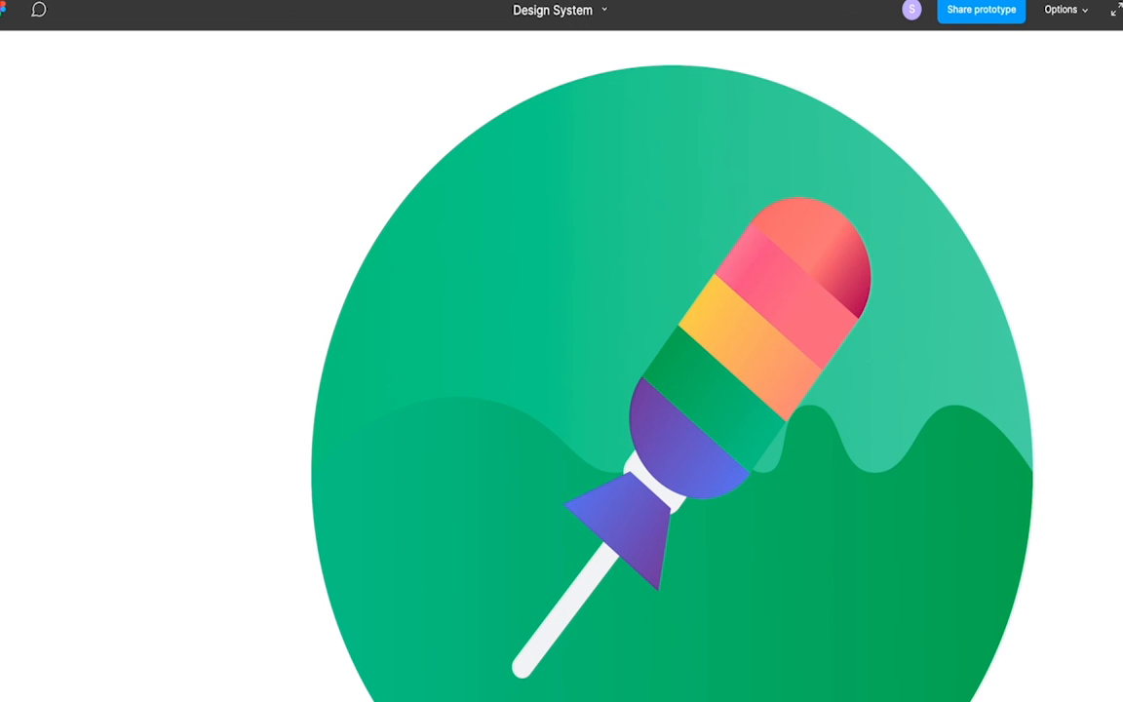